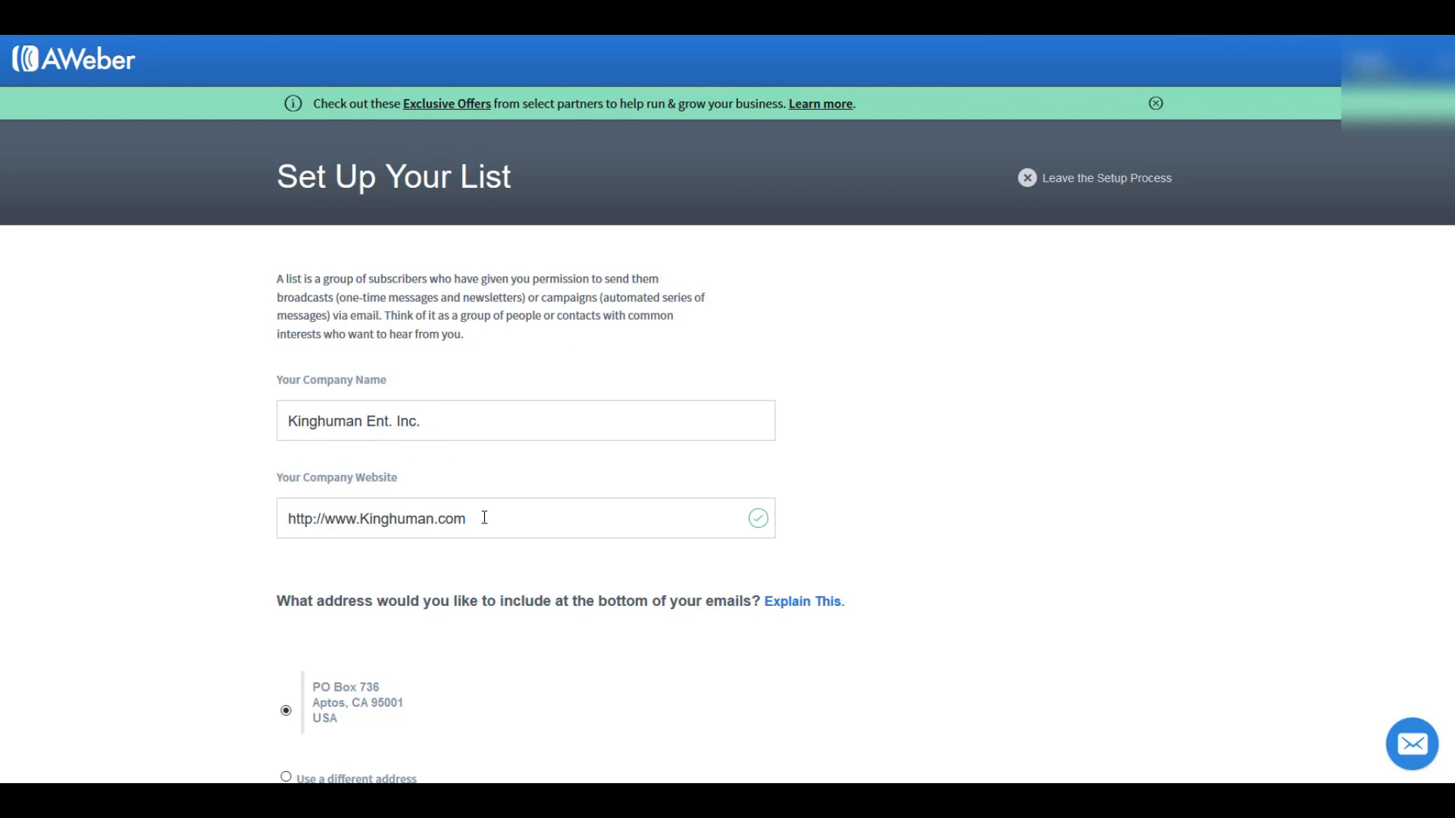
Step: Review the prefilled company, mailing address and sender details, and continue to describing the list
scroll(484, 517, "down", 7)
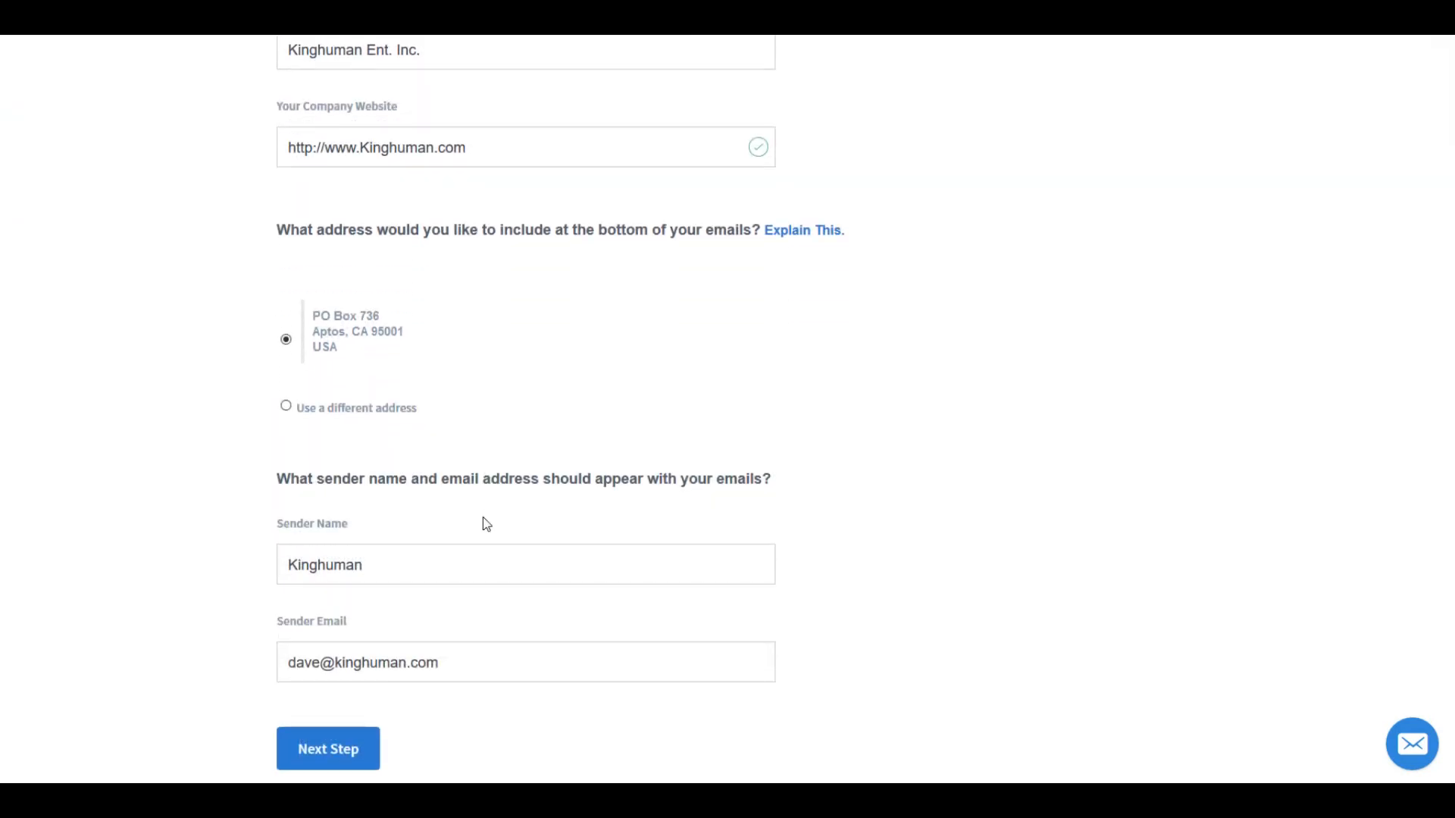
scroll(447, 414, "up", 7)
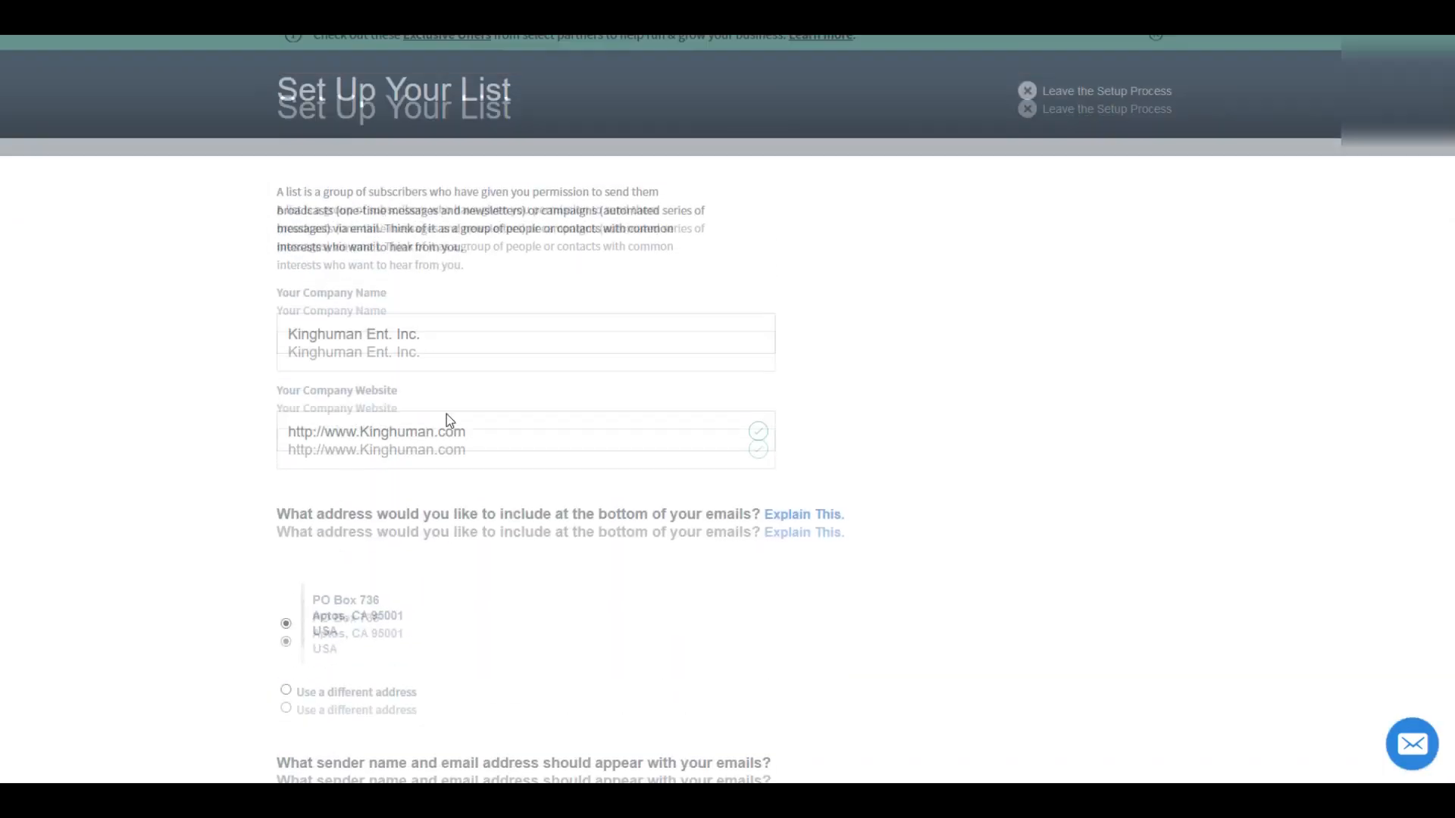
scroll(447, 416, "down", 7)
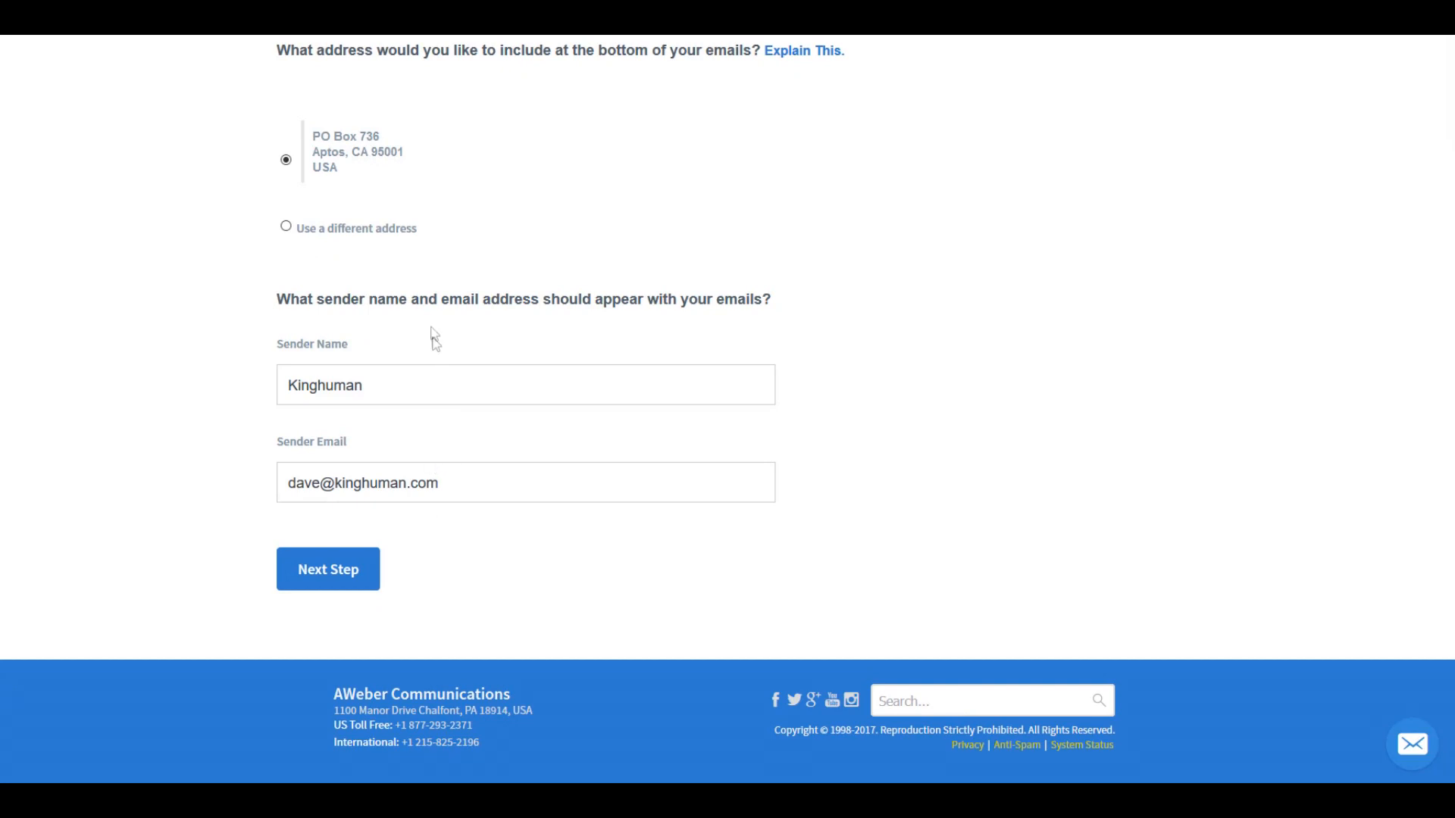
scroll(436, 277, "up", 5)
scroll(409, 387, "down", 1)
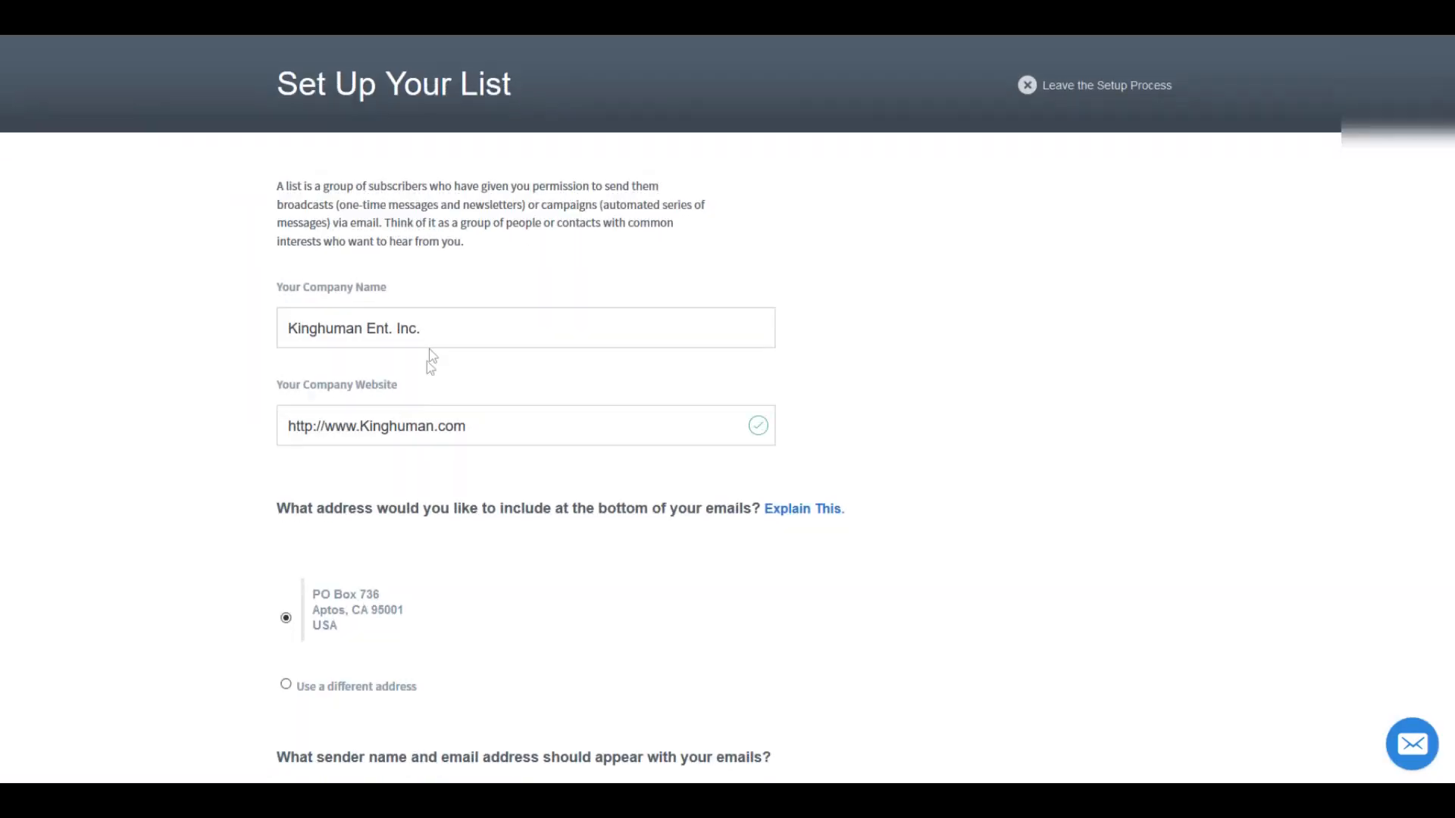
scroll(438, 341, "down", 2)
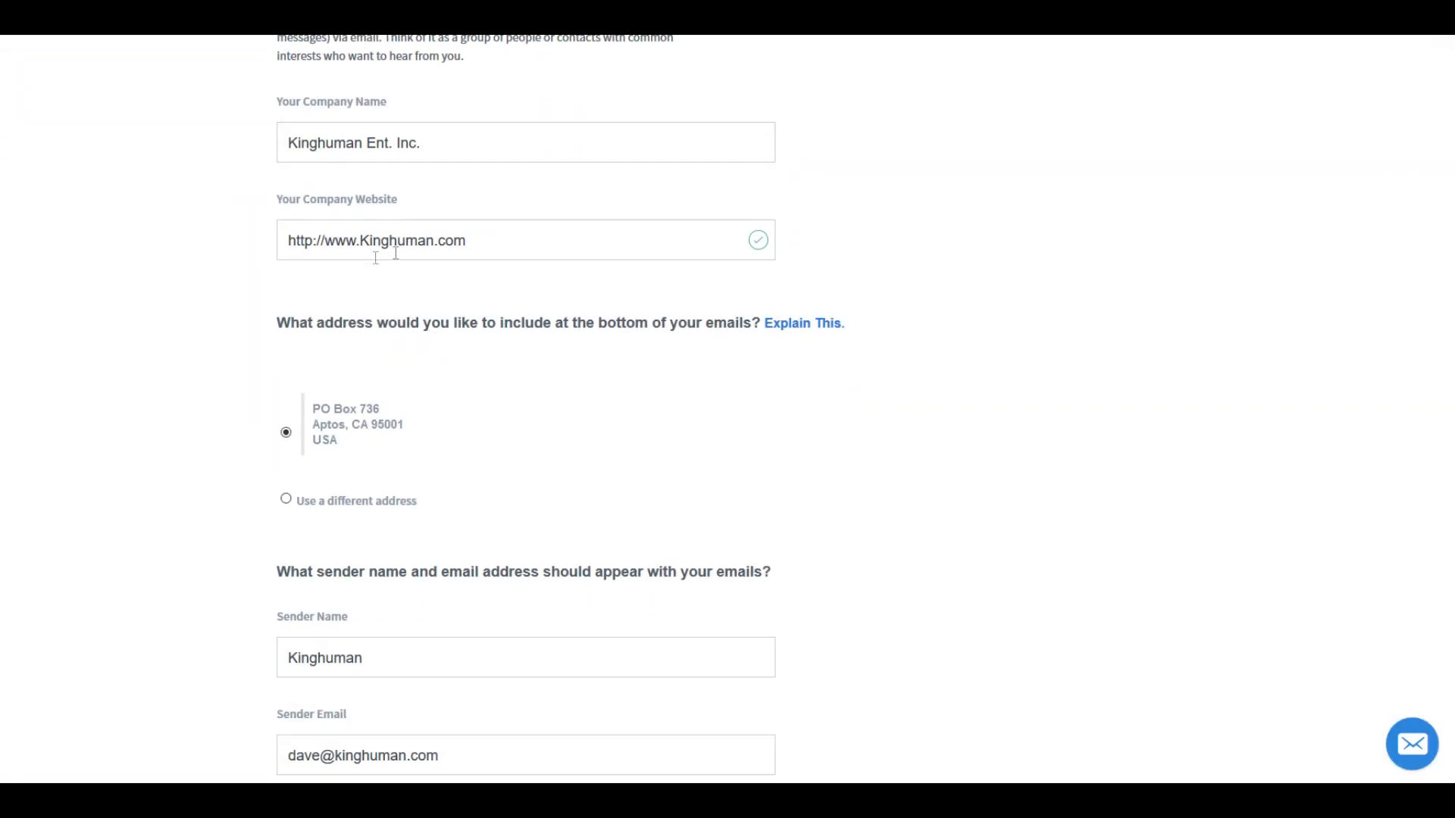
scroll(374, 422, "down", 2)
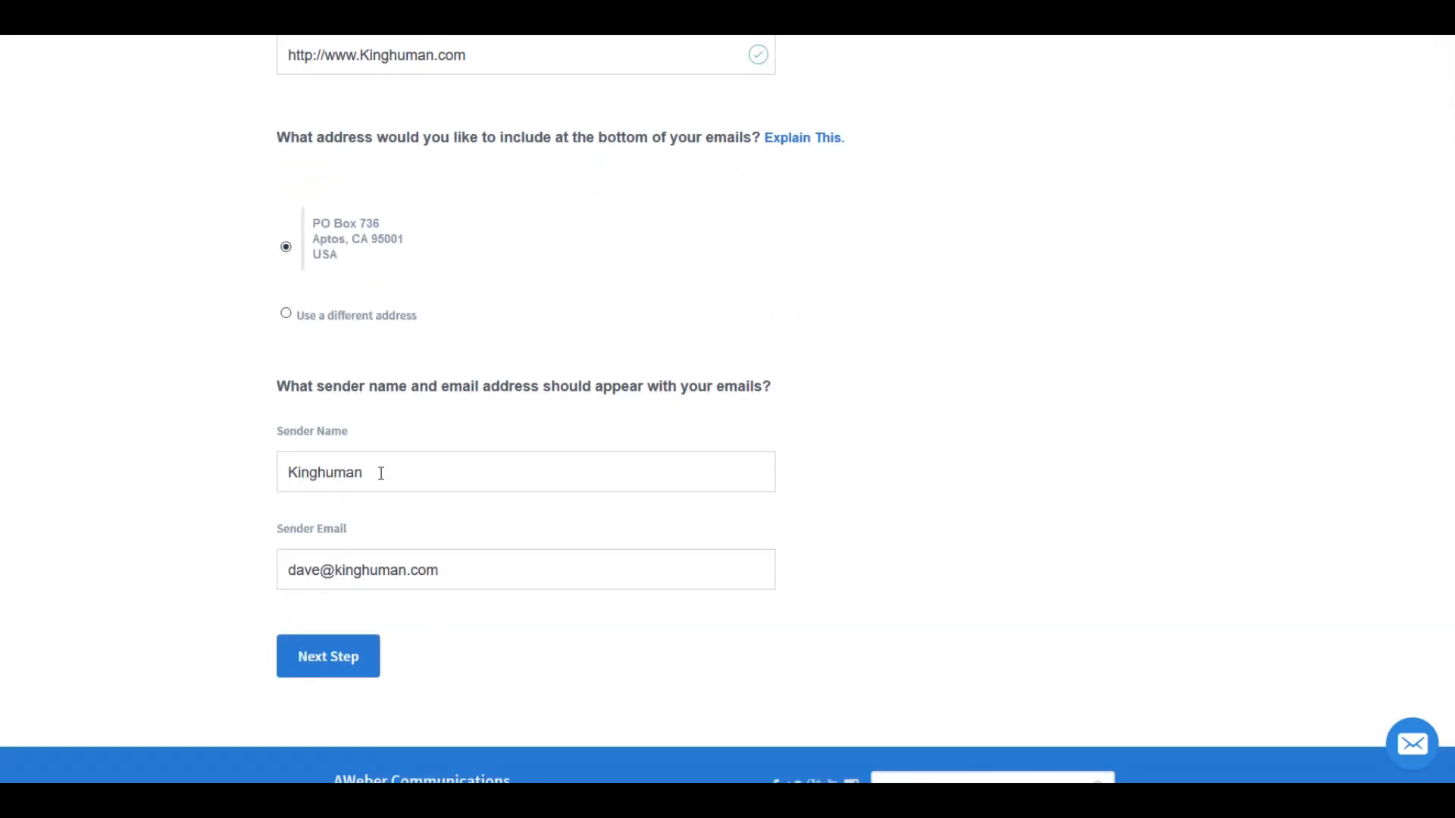
scroll(381, 473, "down", 1)
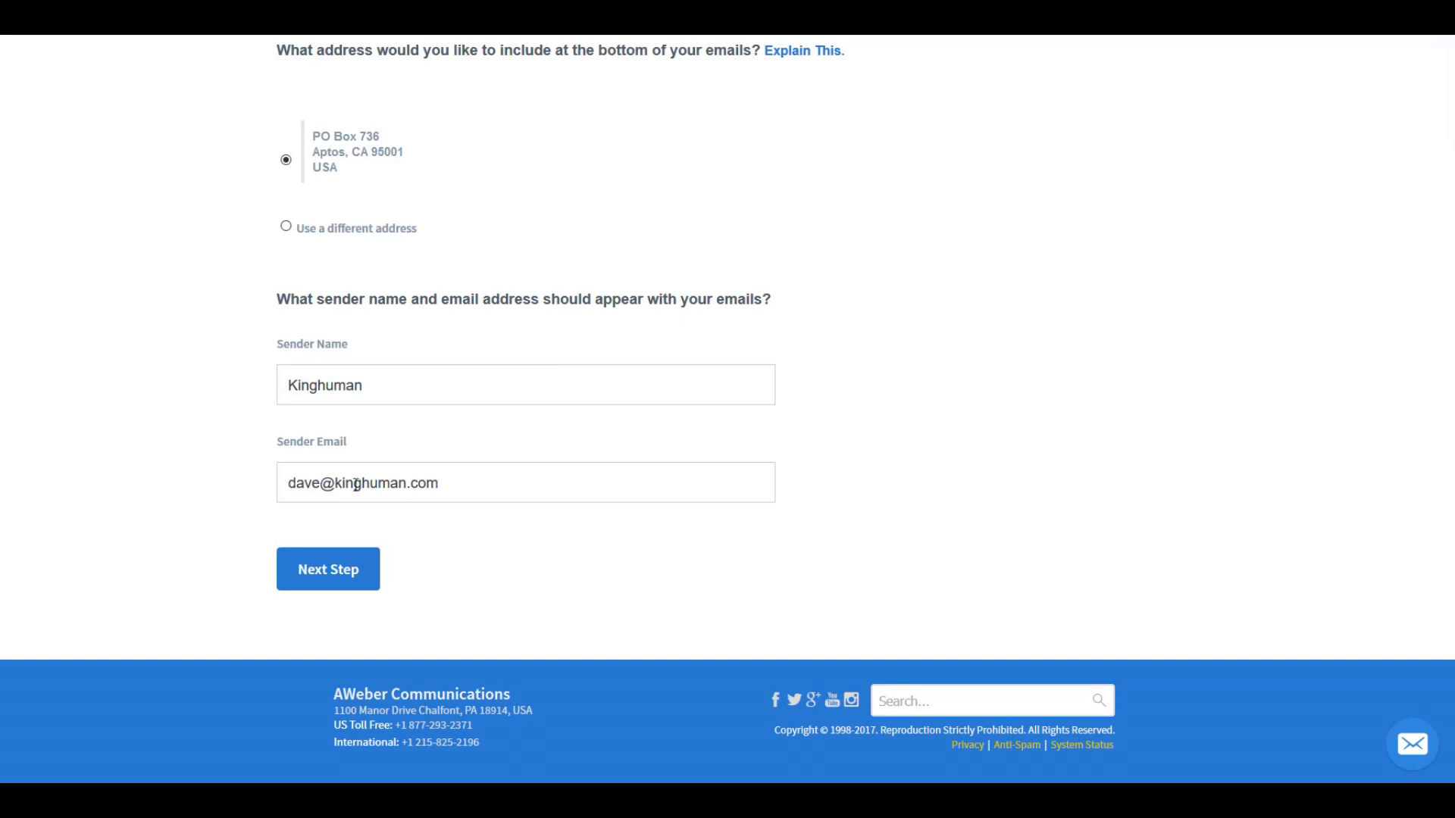
left_click(332, 578)
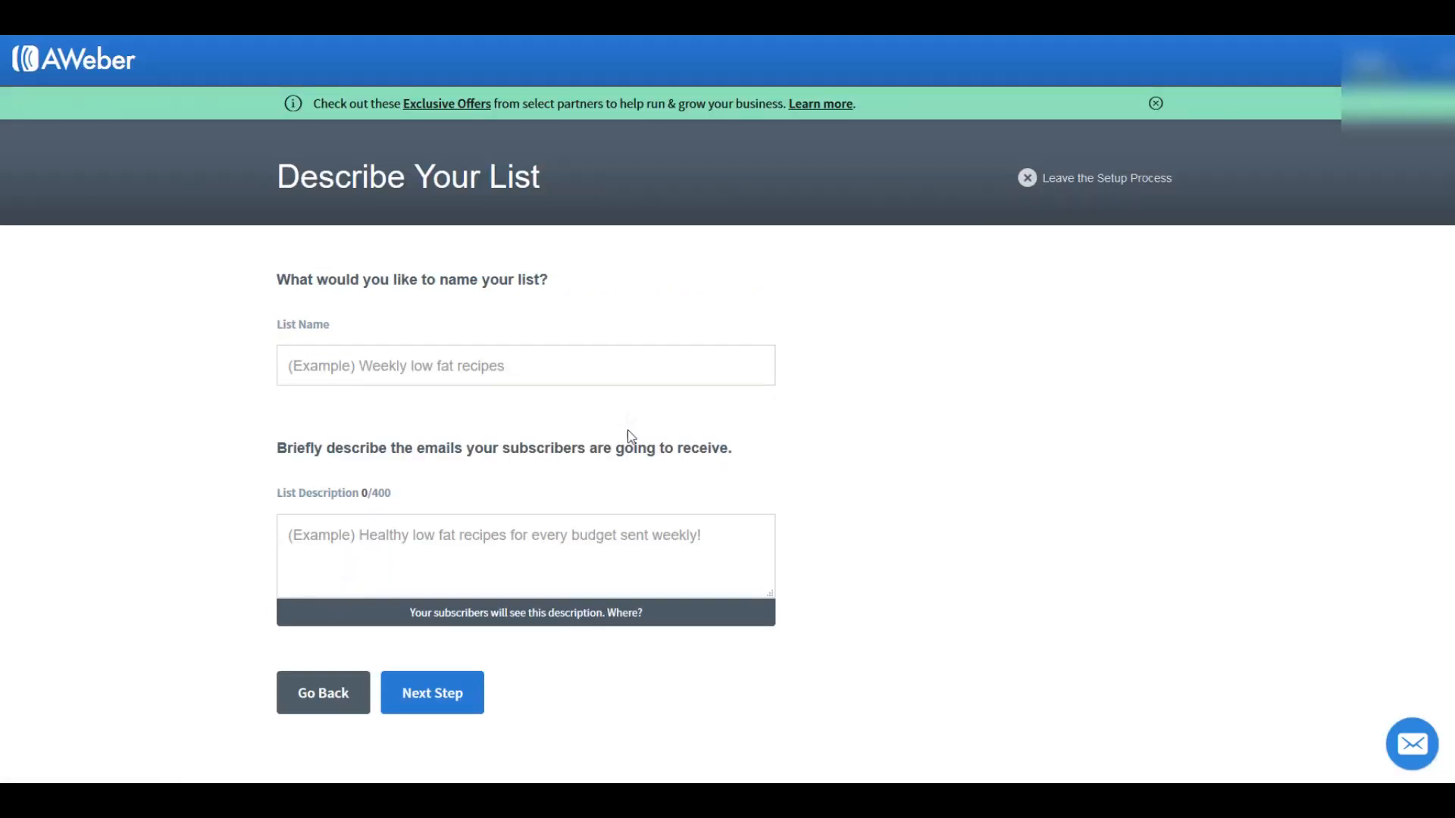
Step: Name the list fmdyjm,rfui, fill in its description, and continue to the confirmation message
left_click(376, 365)
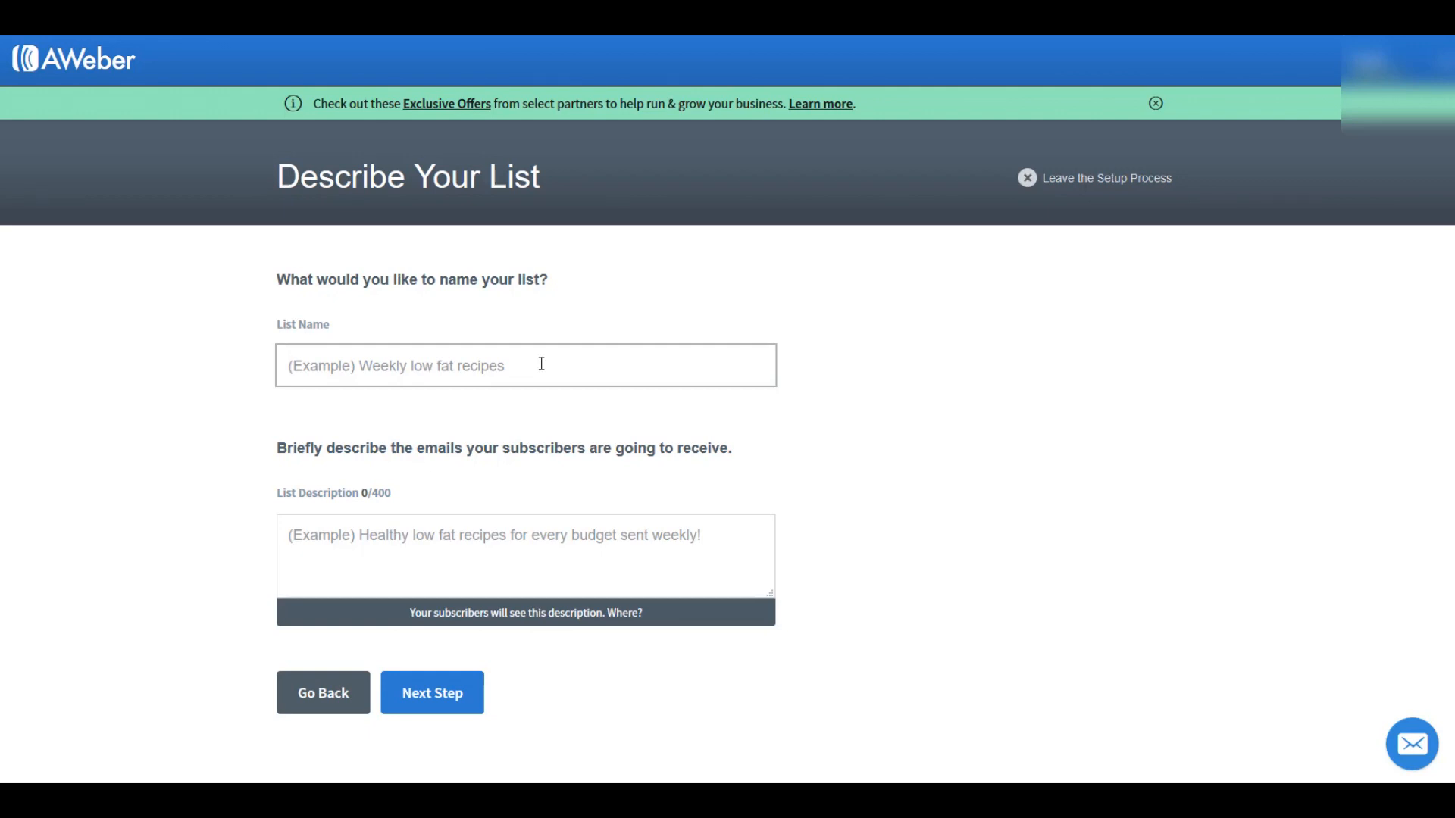
scroll(494, 460, "down", 1)
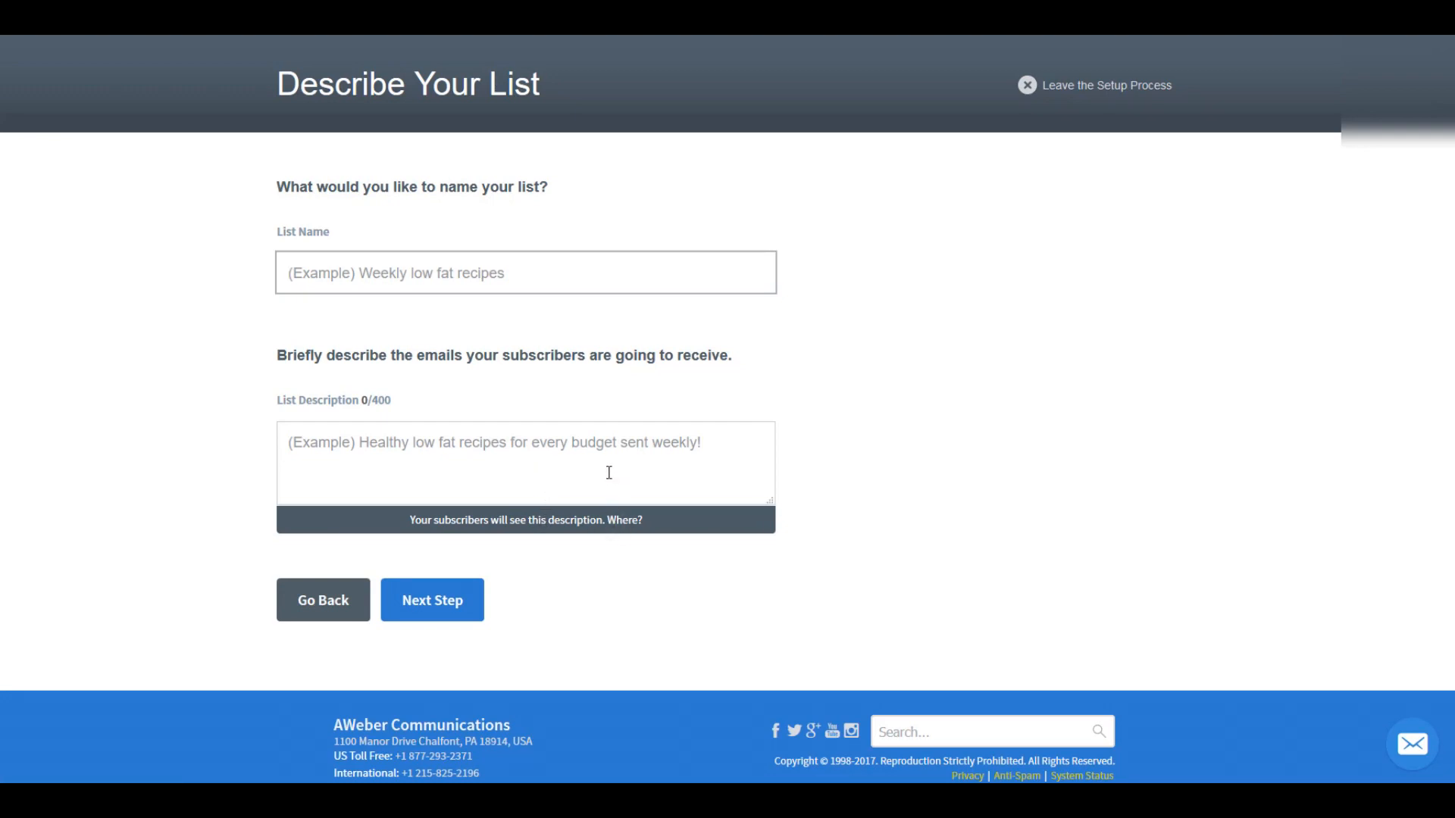
left_click(704, 442)
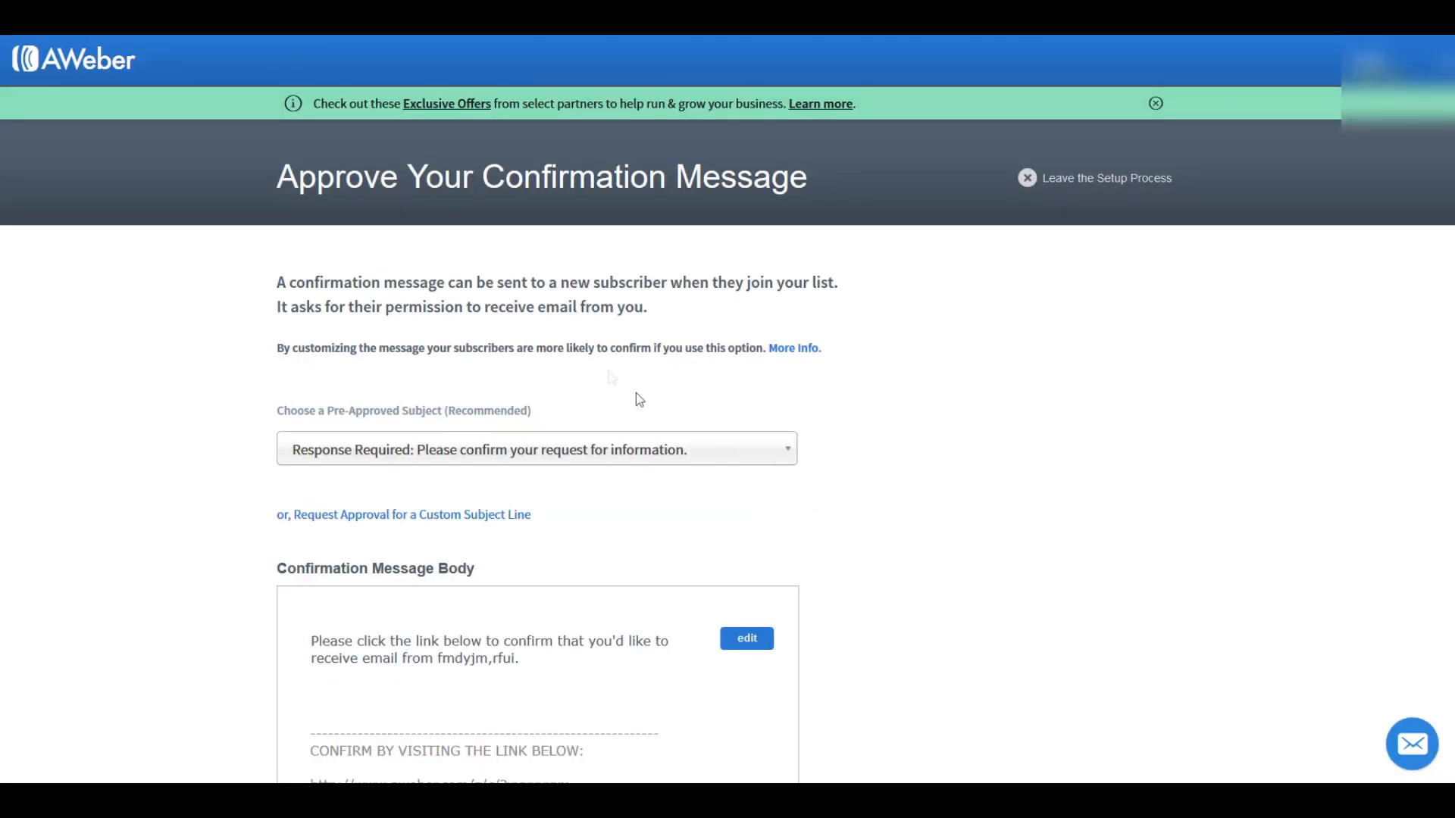
Step: Keep the subject "Response Required: Please confirm your request for information.", then approve the confirmation message and create the list
scroll(844, 368, "down", 4)
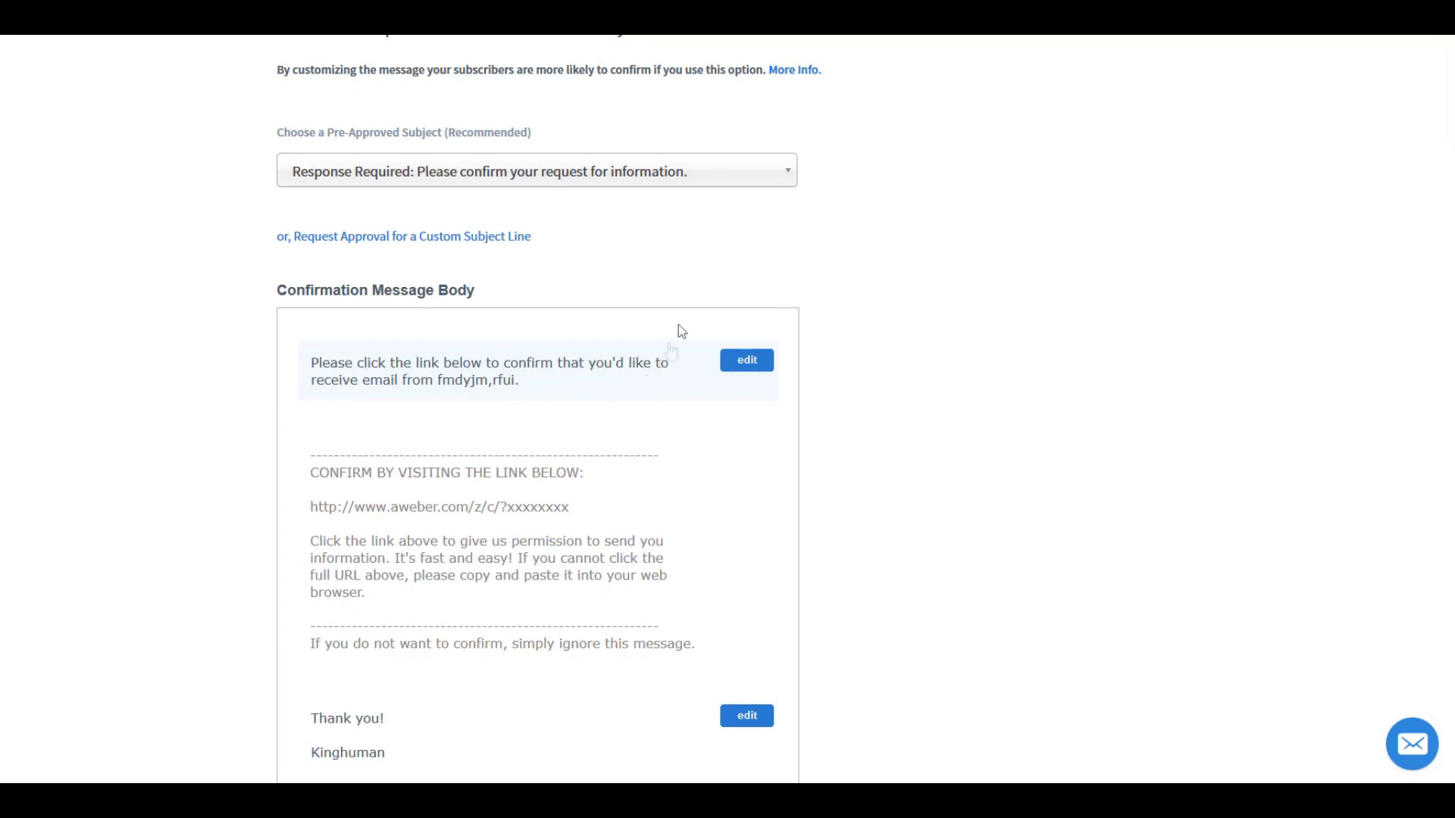
left_click(788, 174)
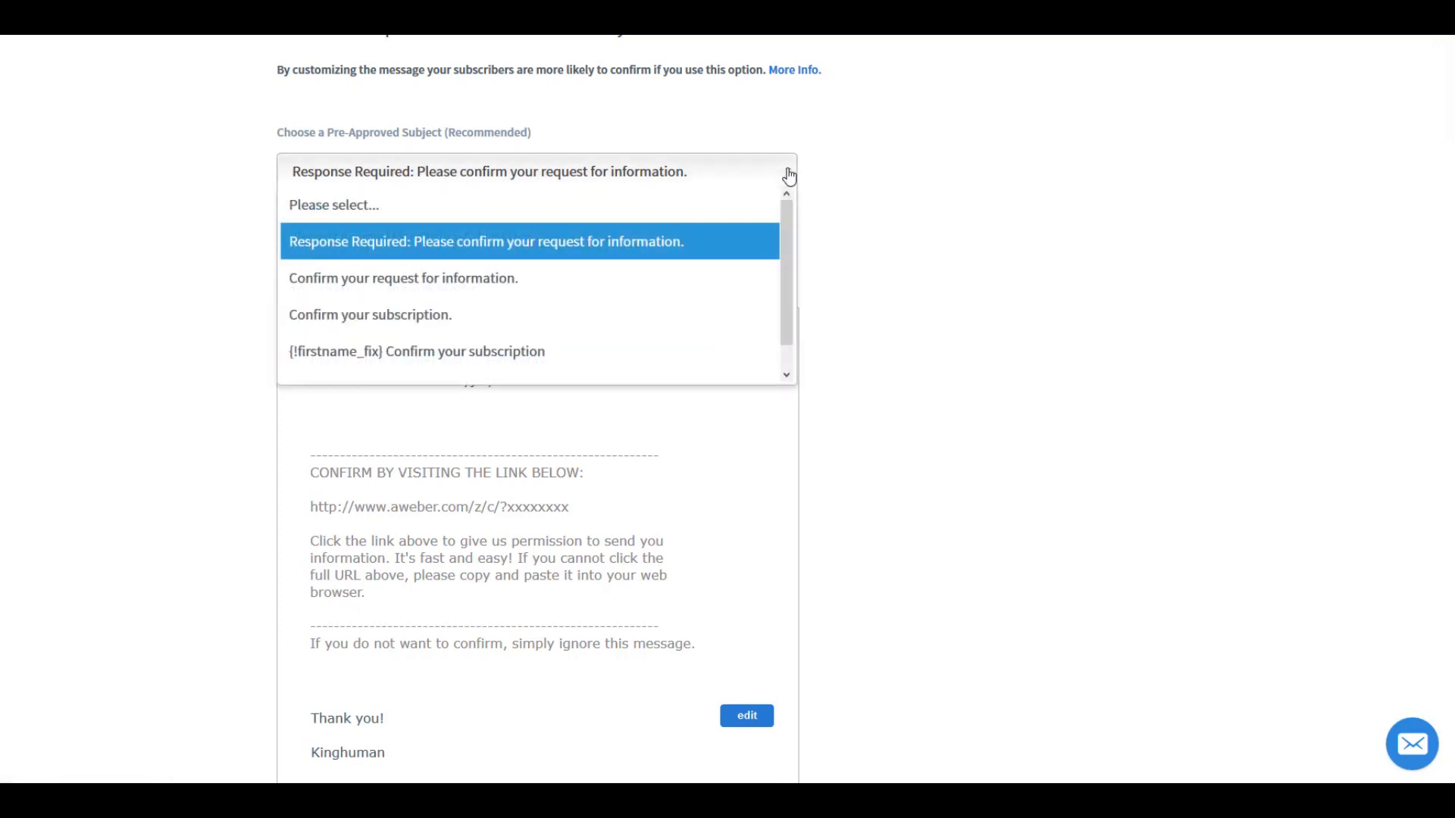
left_click(866, 192)
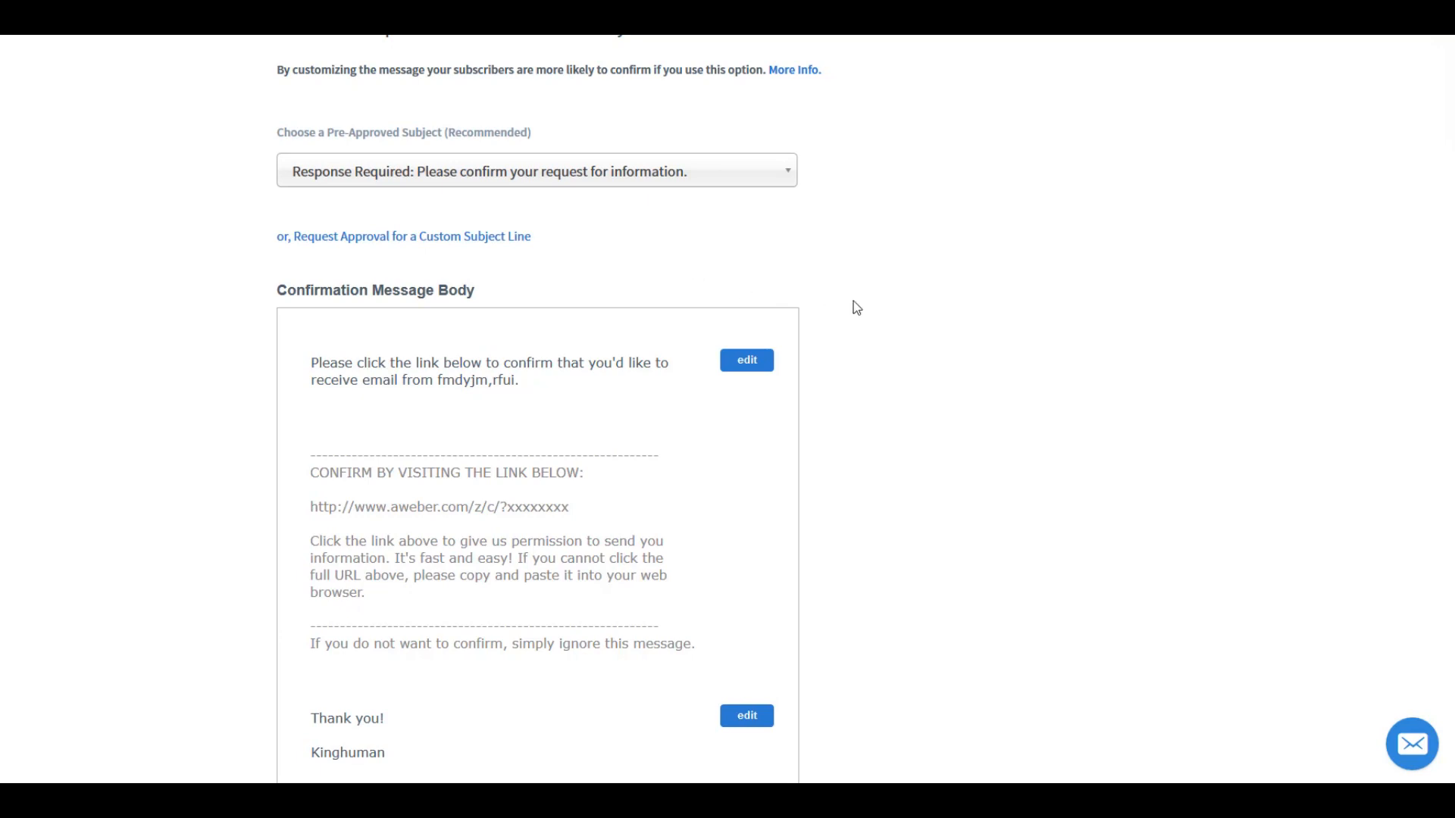
scroll(853, 303, "down", 4)
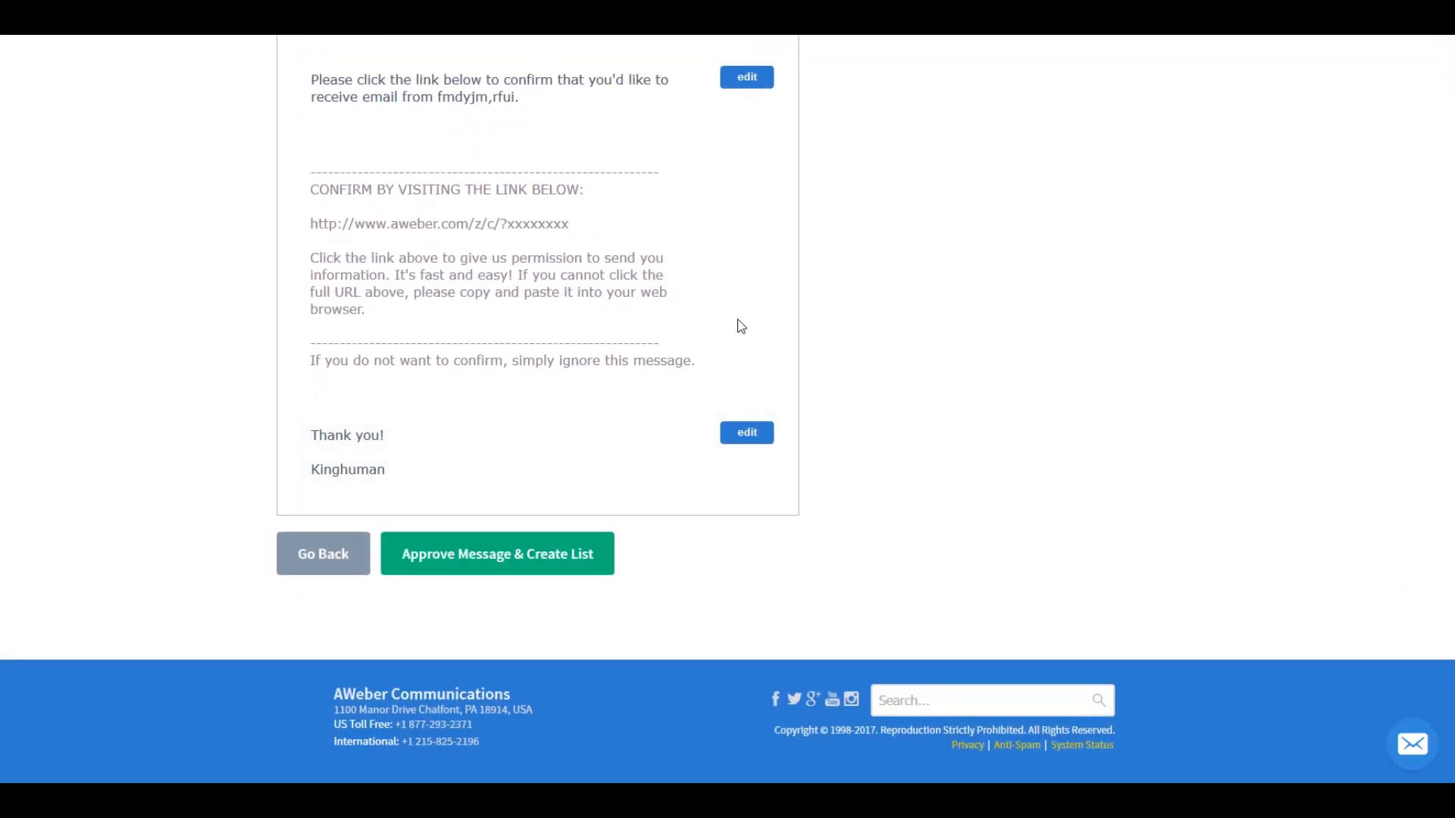
left_click(534, 561)
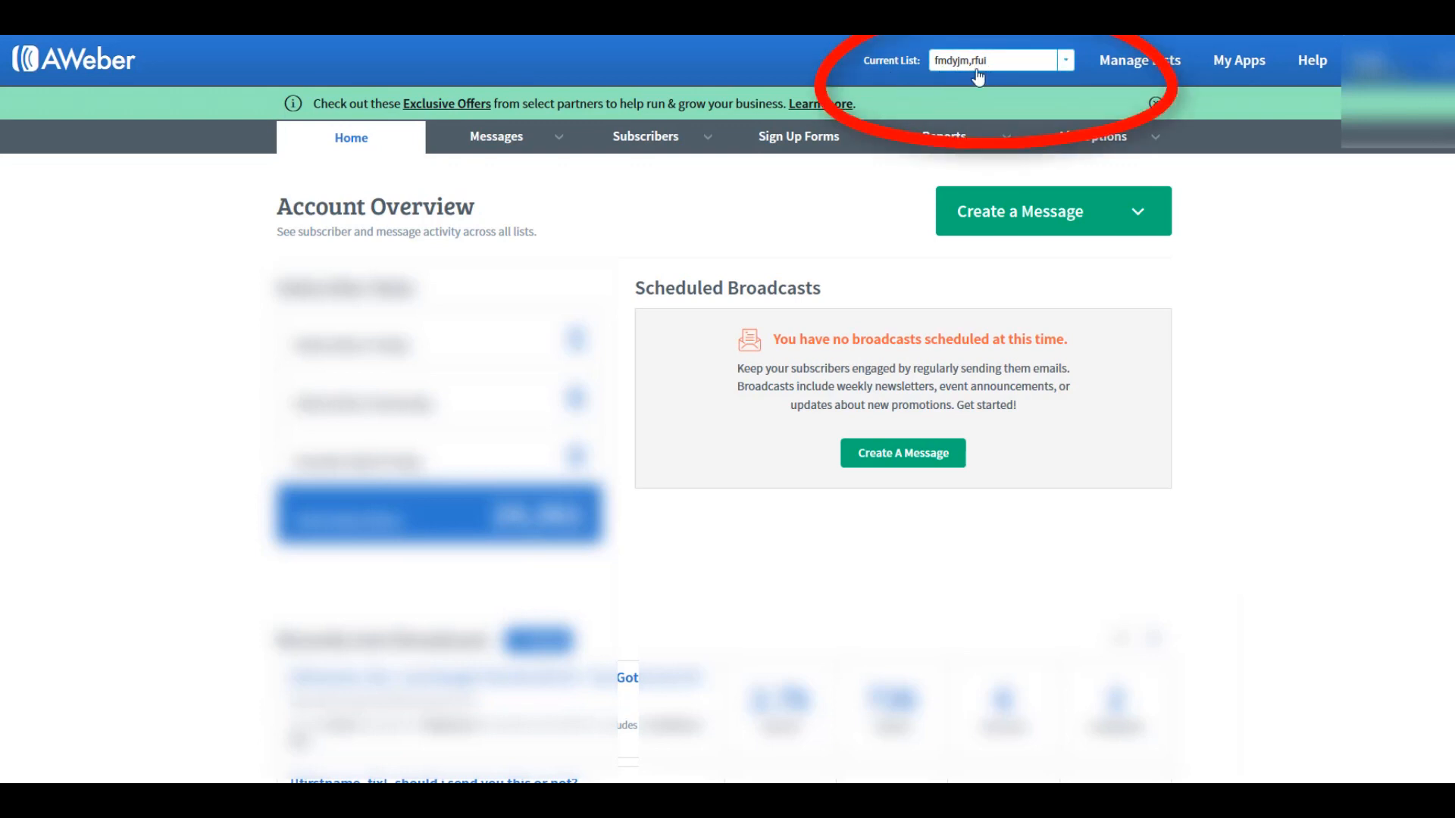
Step: Keep fmdyjm,rfui as the current list and start creating its first sign up form
left_click(1068, 66)
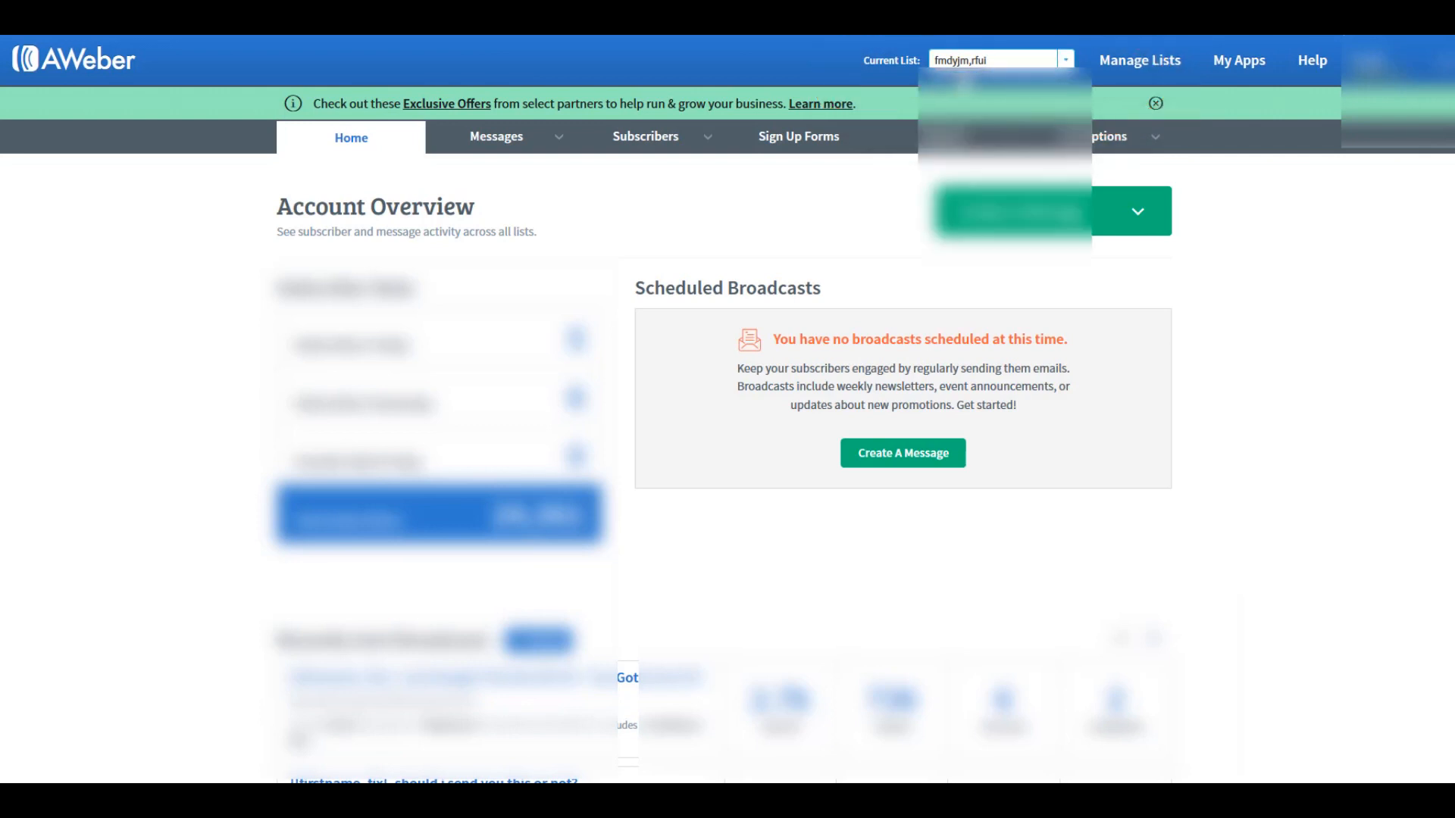
left_click(978, 79)
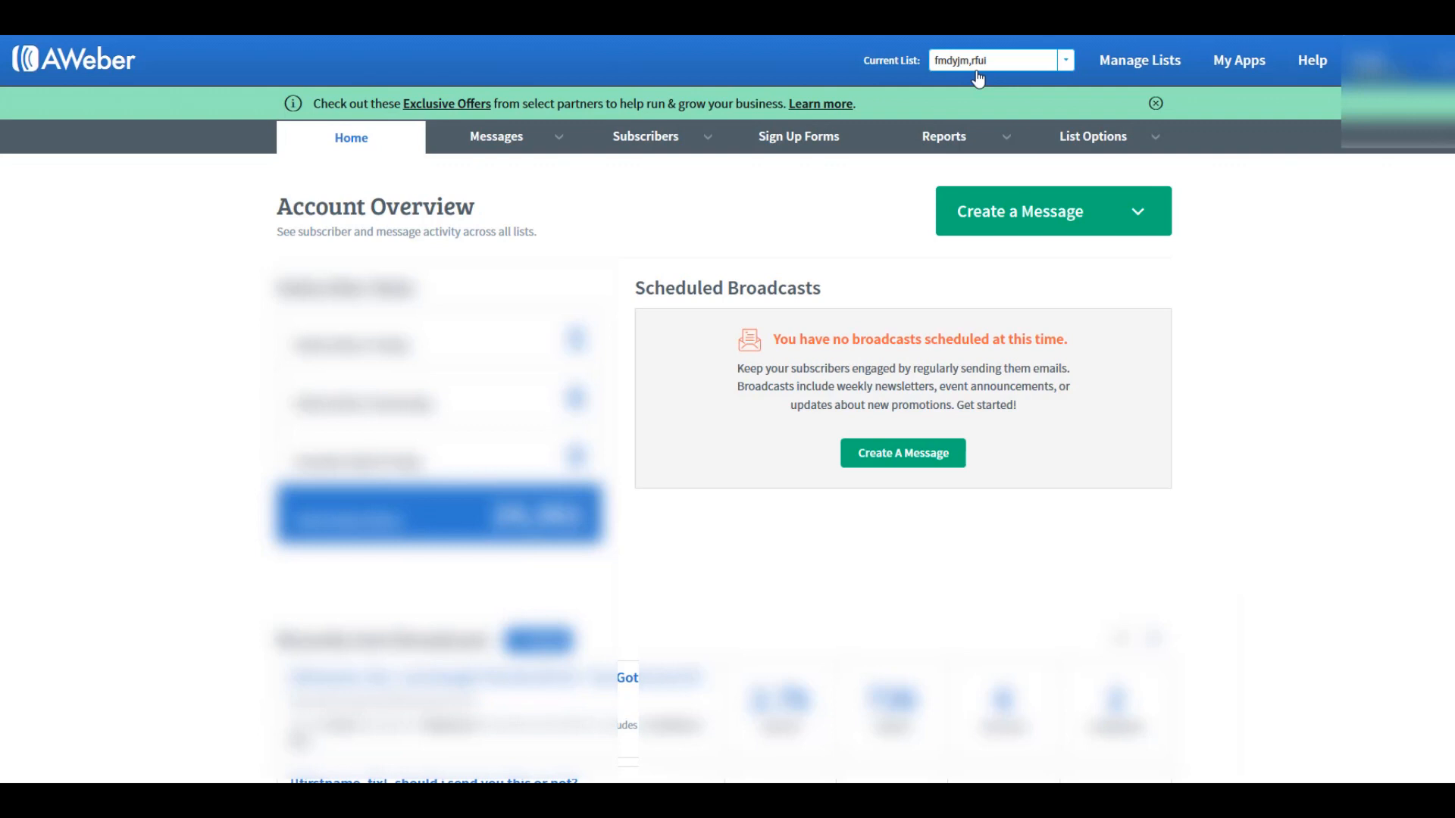
left_click(815, 150)
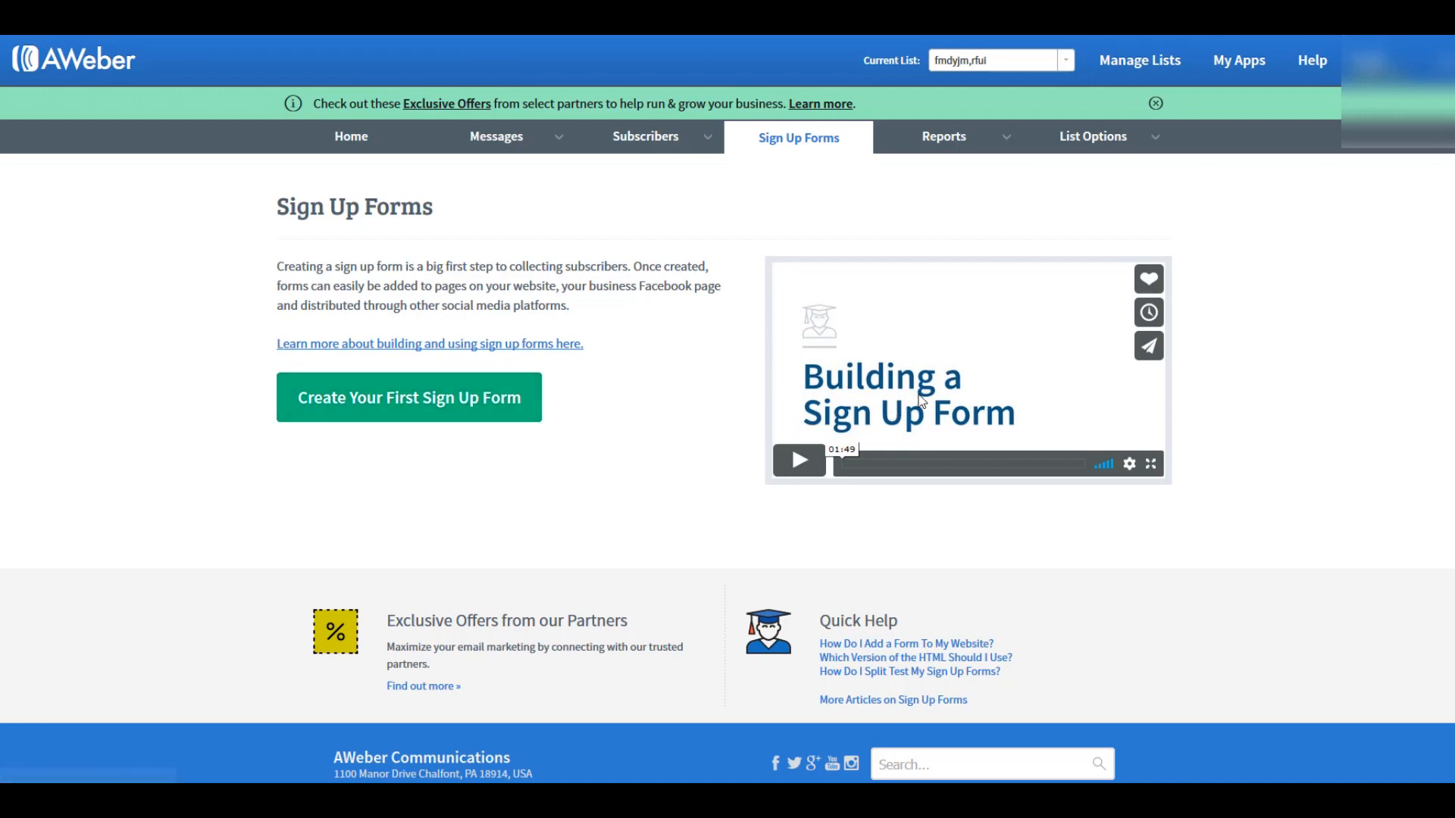
left_click(494, 406)
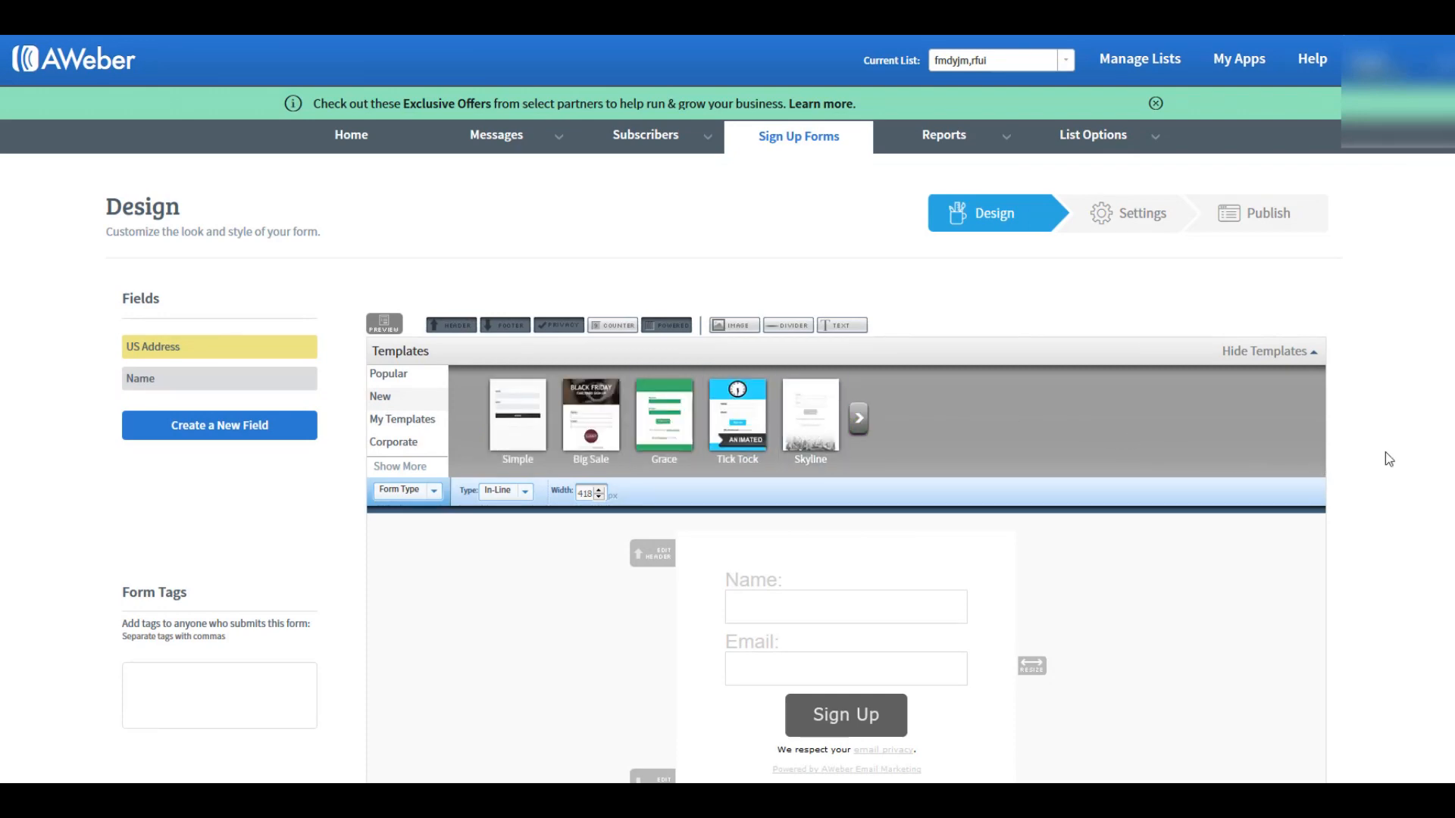
Step: Change the form's name field label to "First Name:" and save the field
scroll(1385, 451, "down", 4)
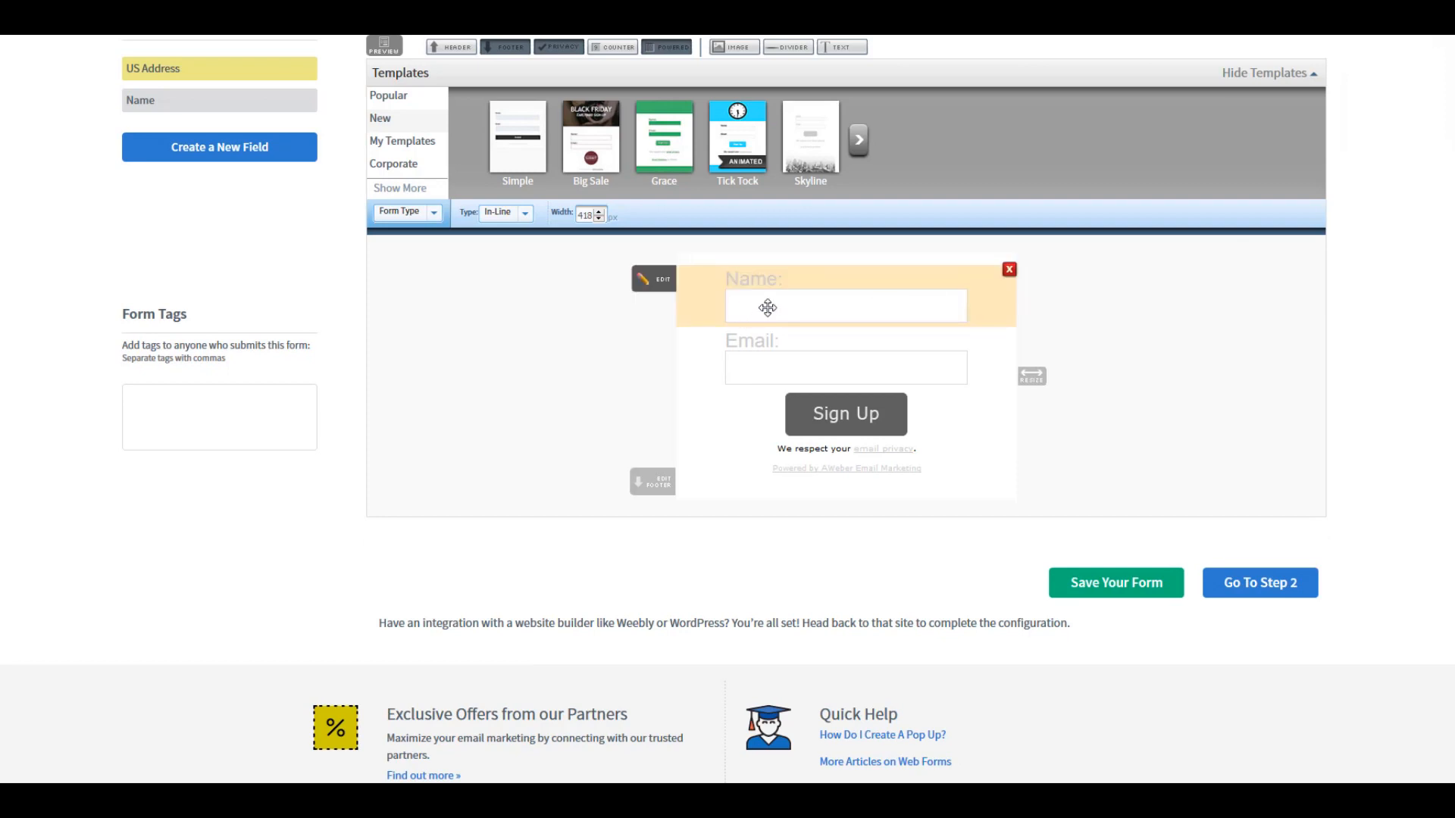
left_click(664, 282)
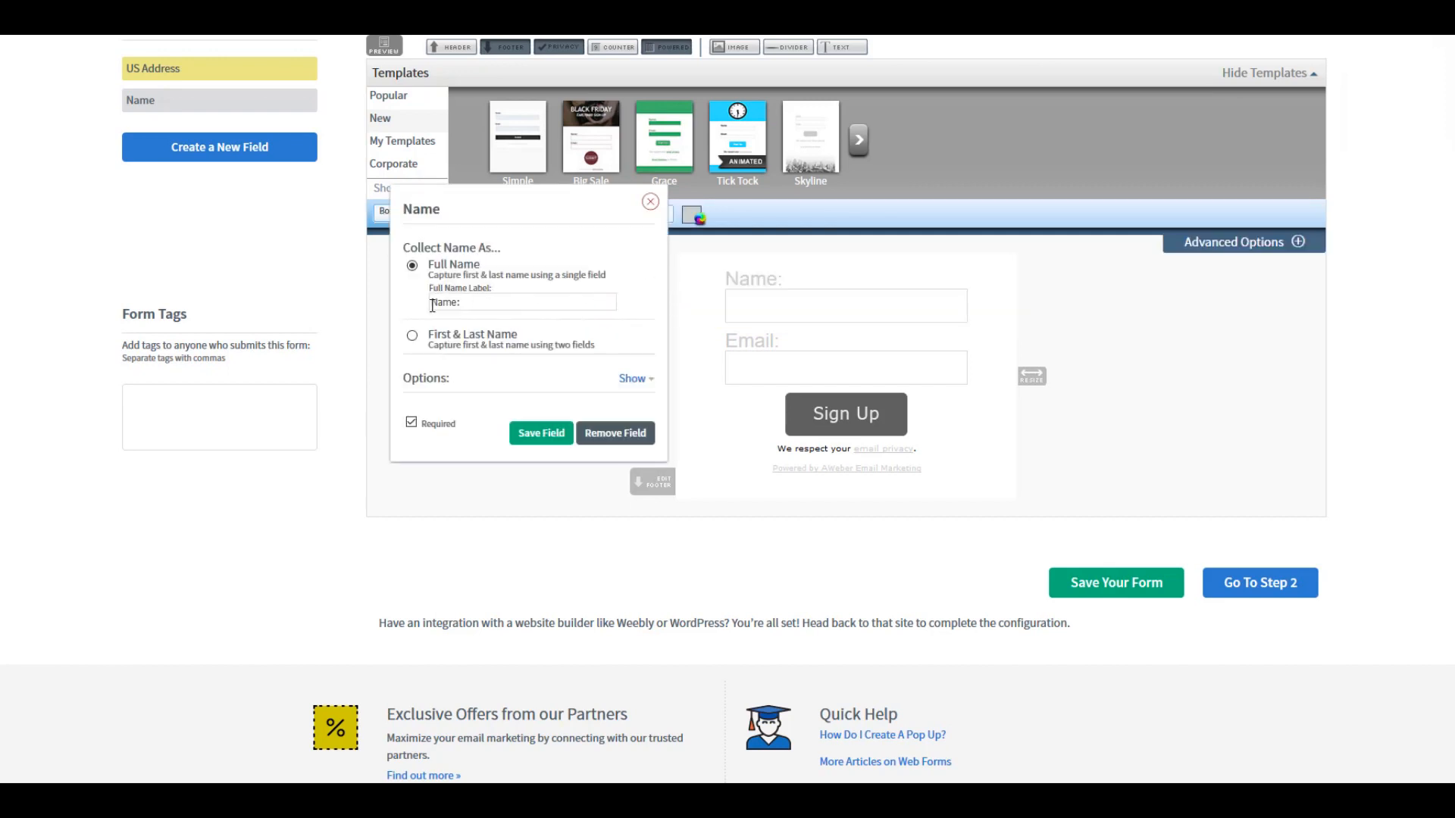
type("First")
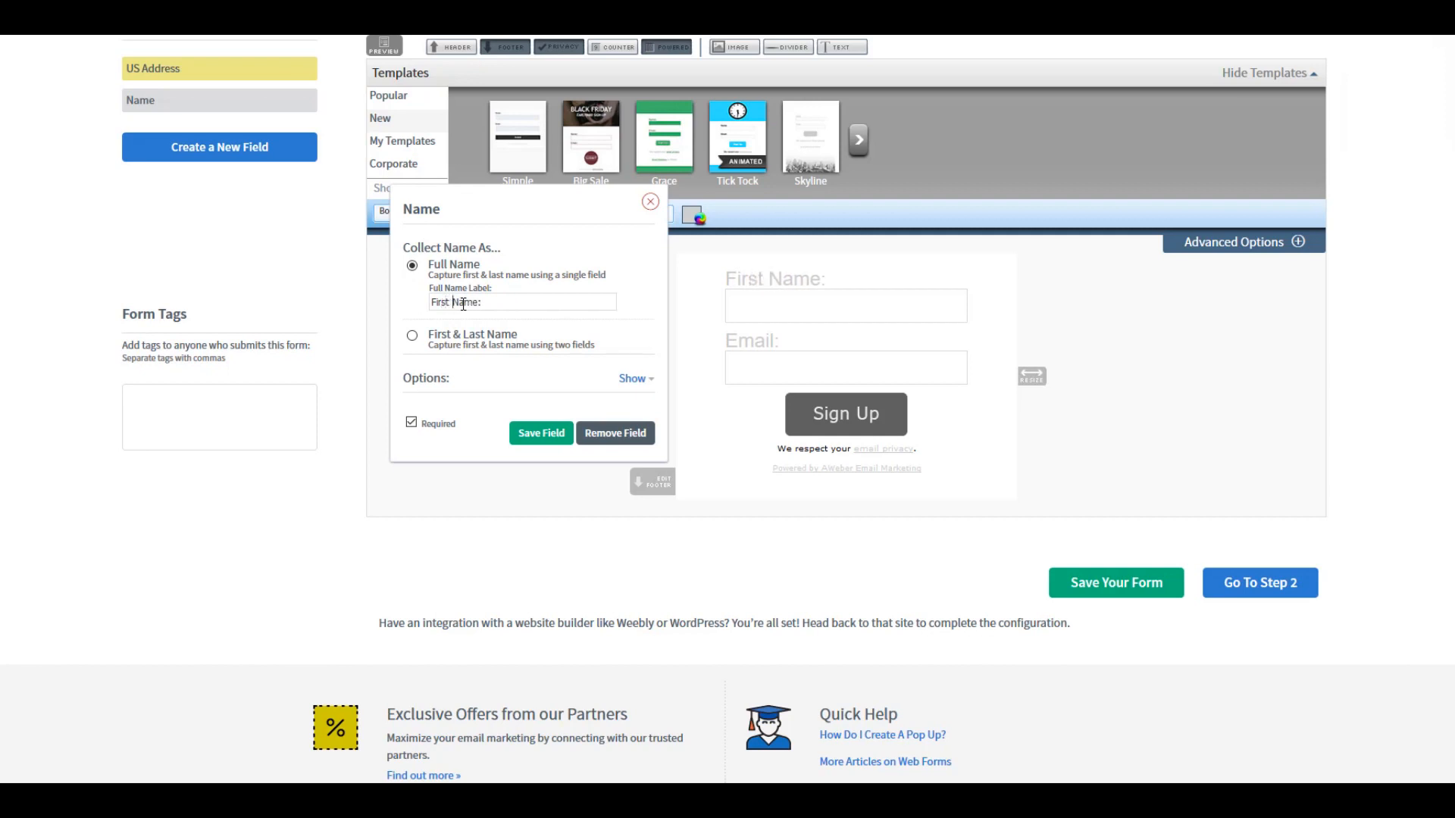
left_click(557, 433)
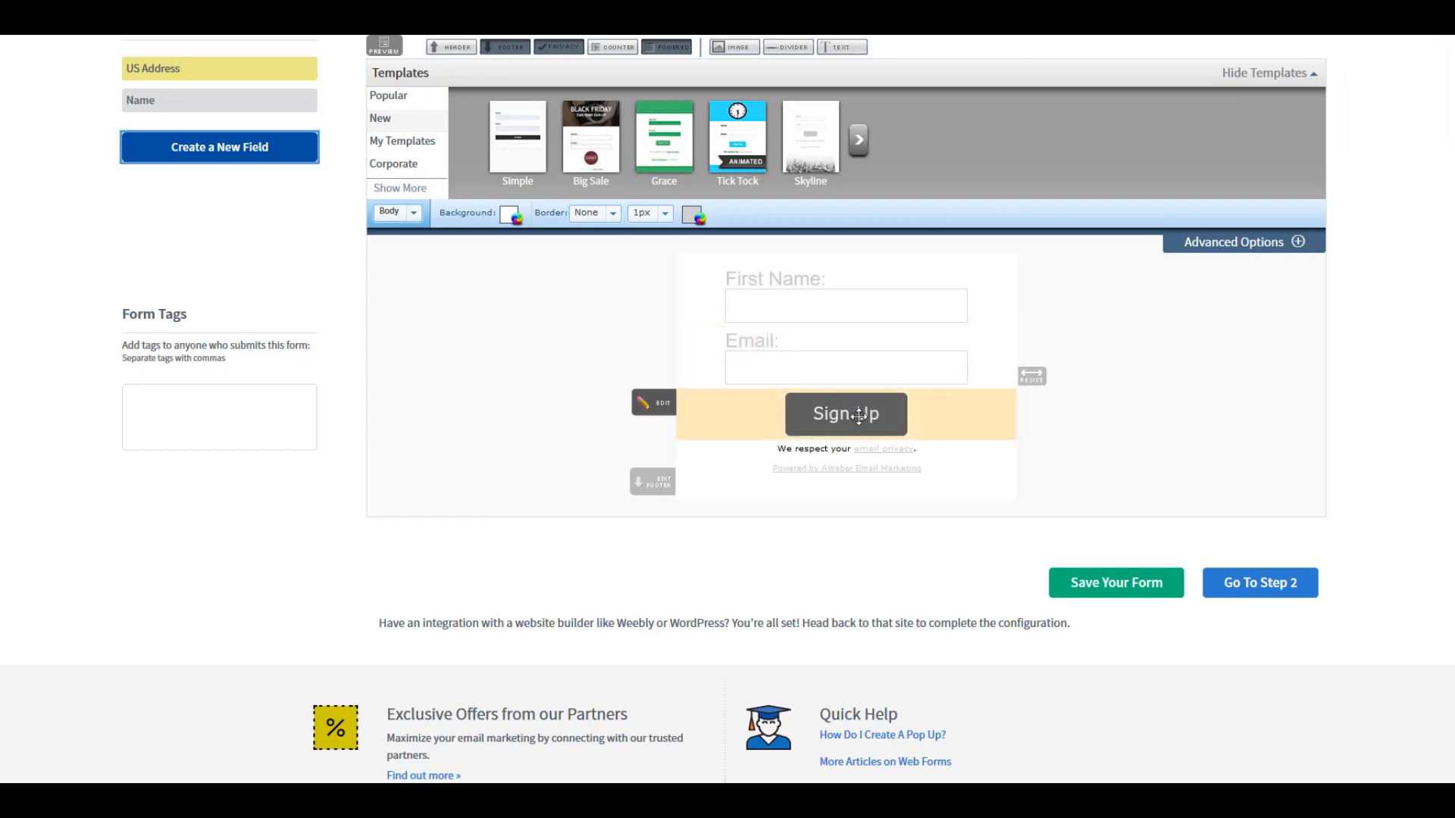
Step: Switch the form's submit button to an HTML button with the text "Yes Send Me The FREE Info"
left_click(659, 406)
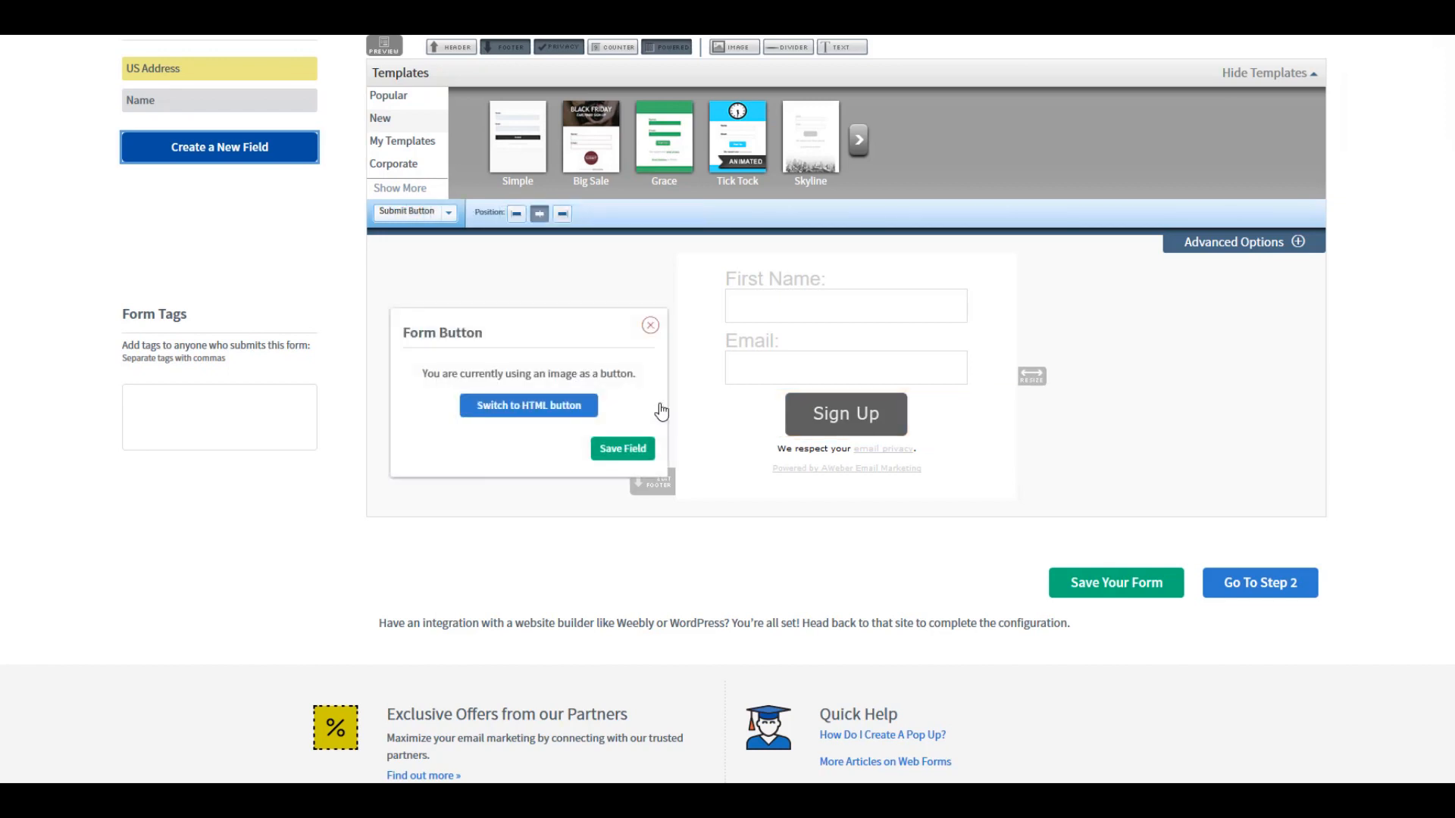
left_click(544, 407)
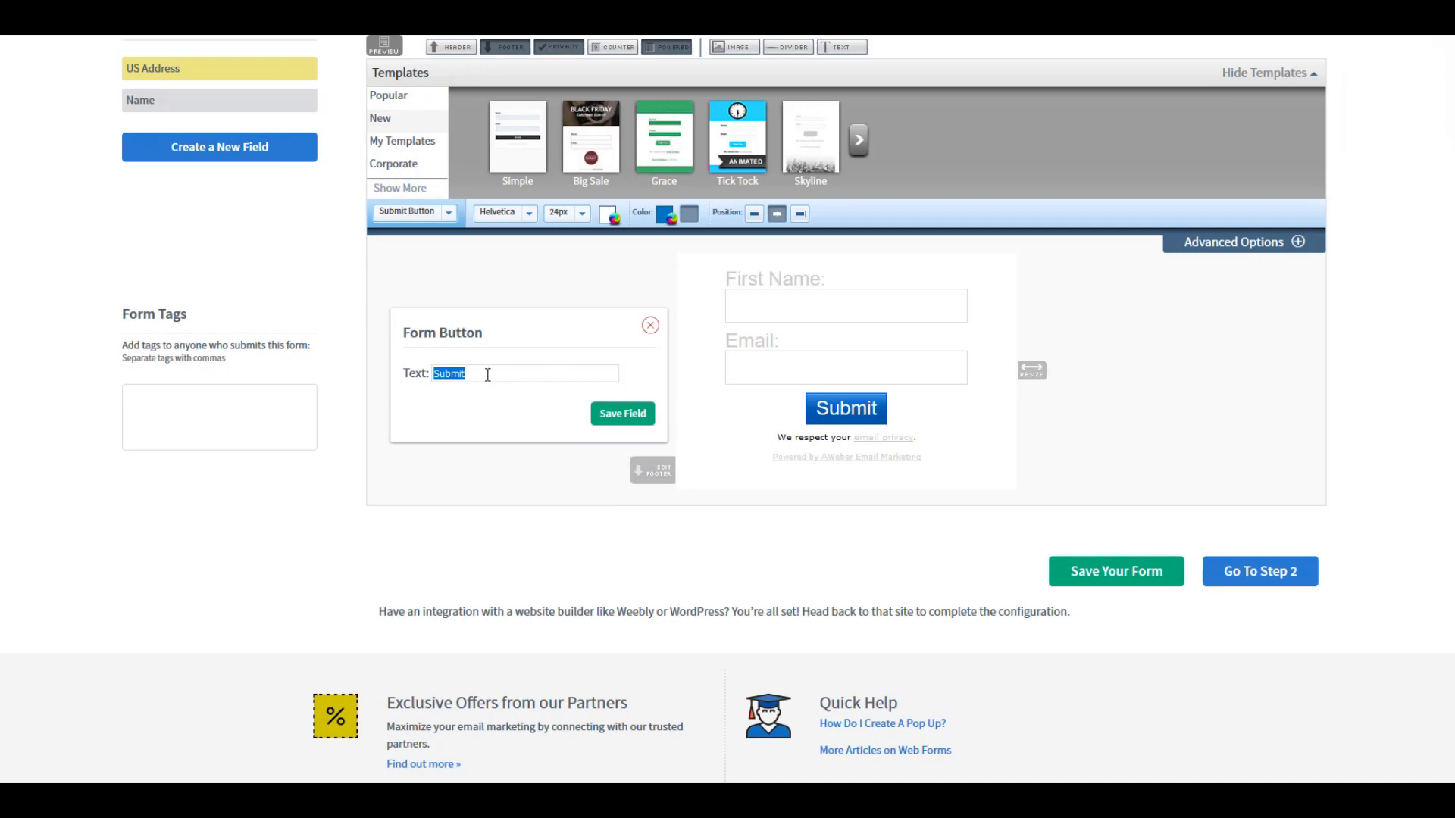
type("Yes Send Me The FREE Info")
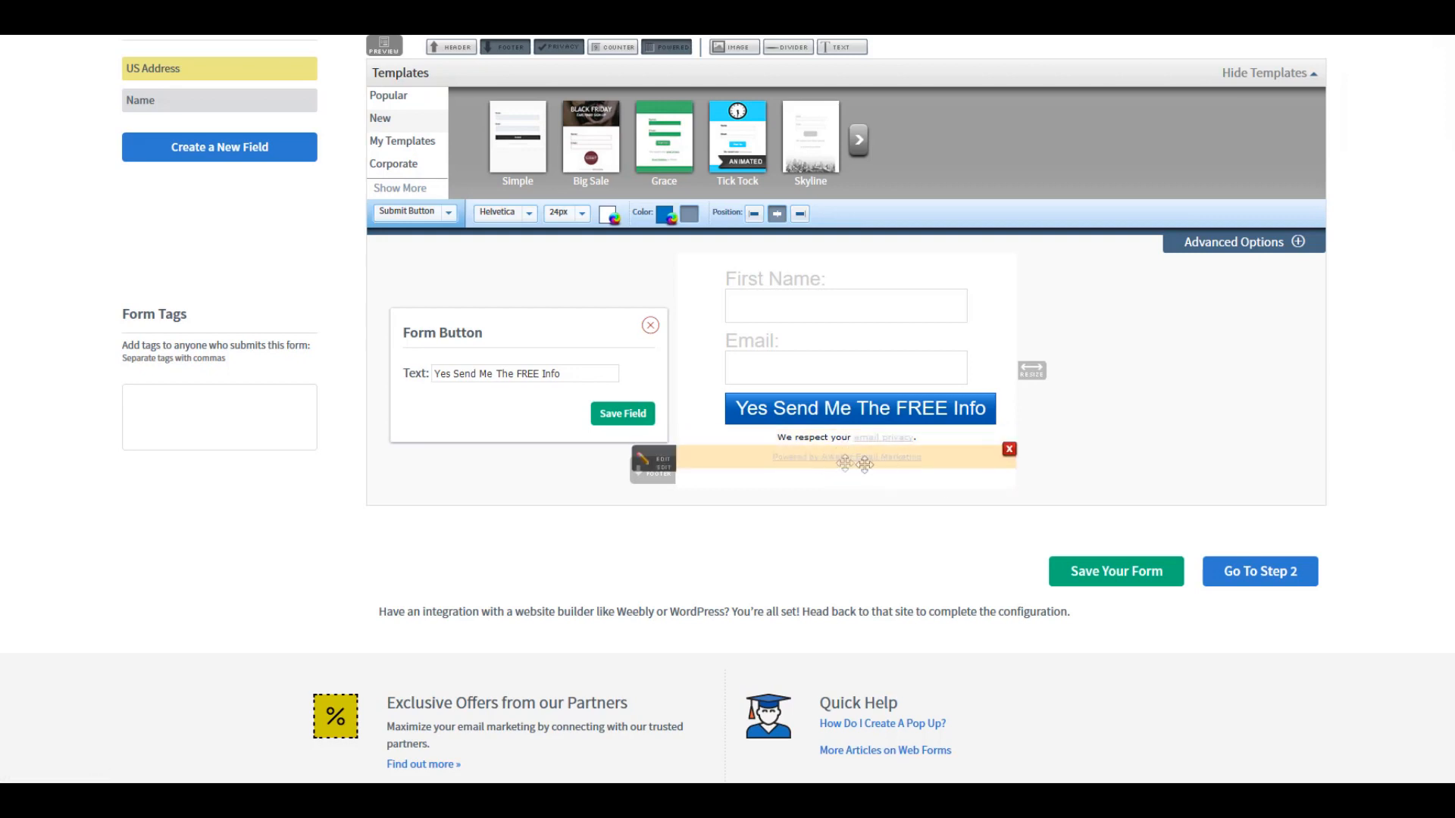
left_click(650, 325)
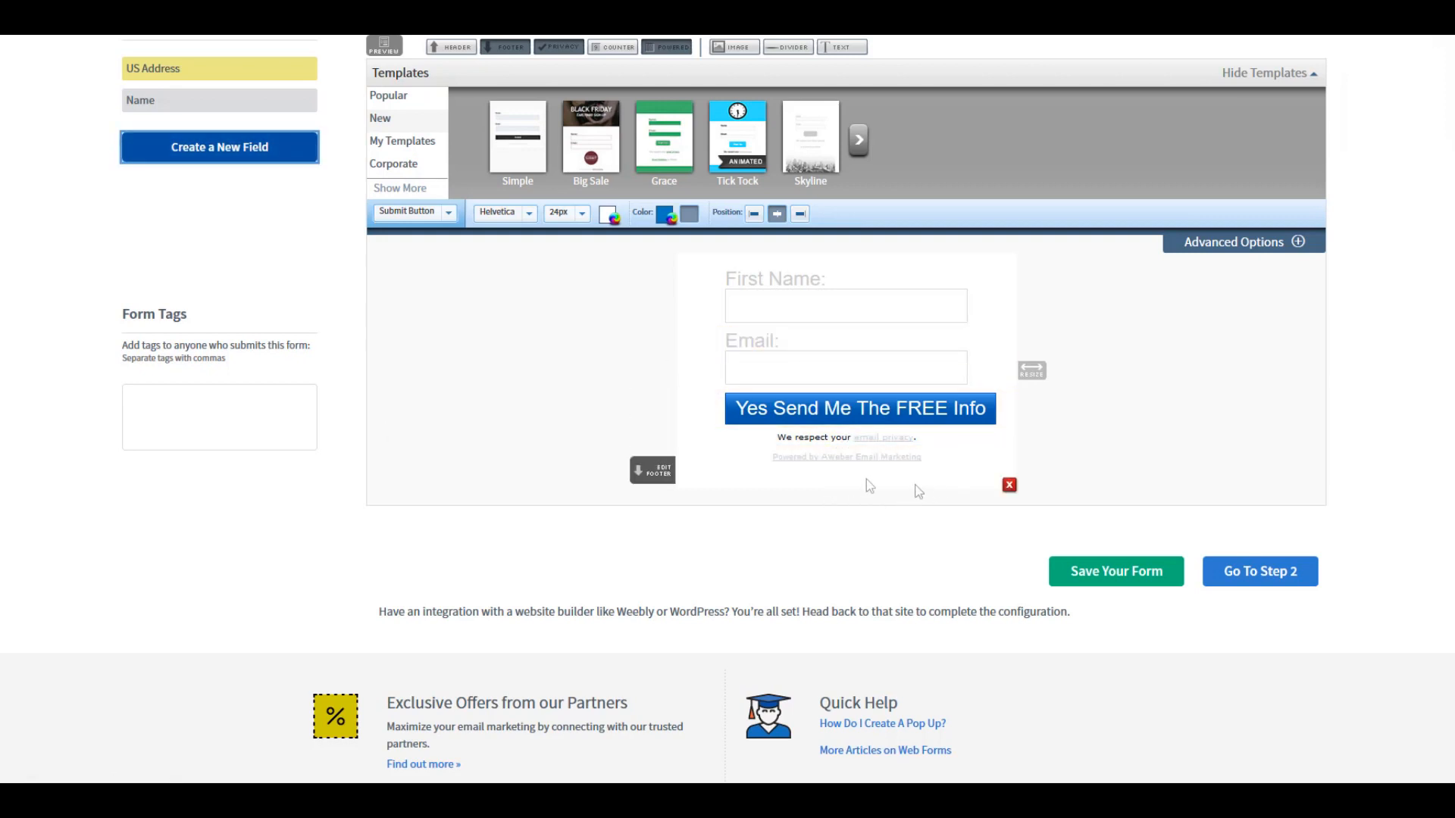
Step: Remove the "Powered by AWeber Email Marketing" line from the form and save the form
mouse_move(1010, 466)
left_click(1009, 452)
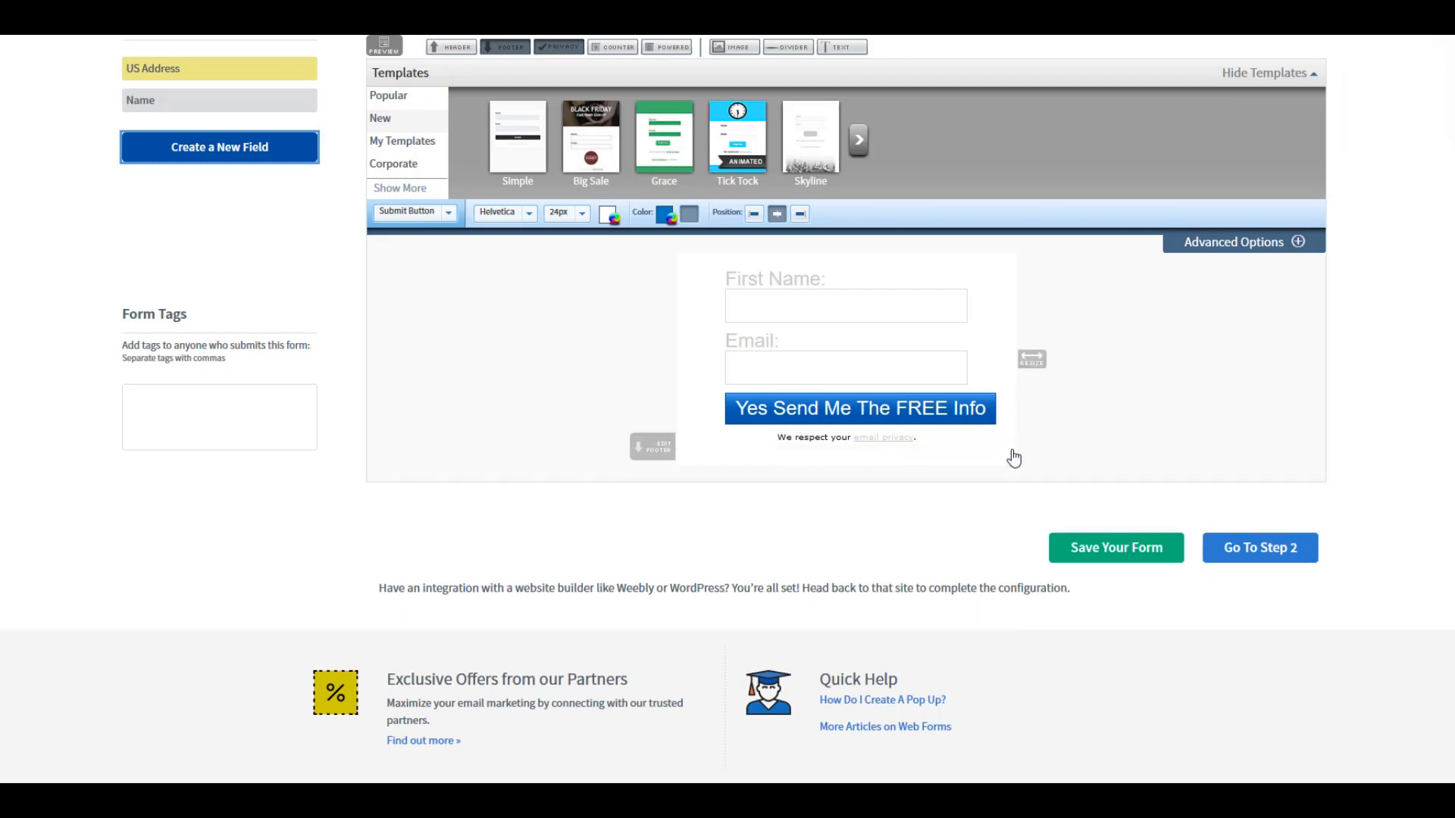
mouse_move(812, 436)
mouse_move(907, 444)
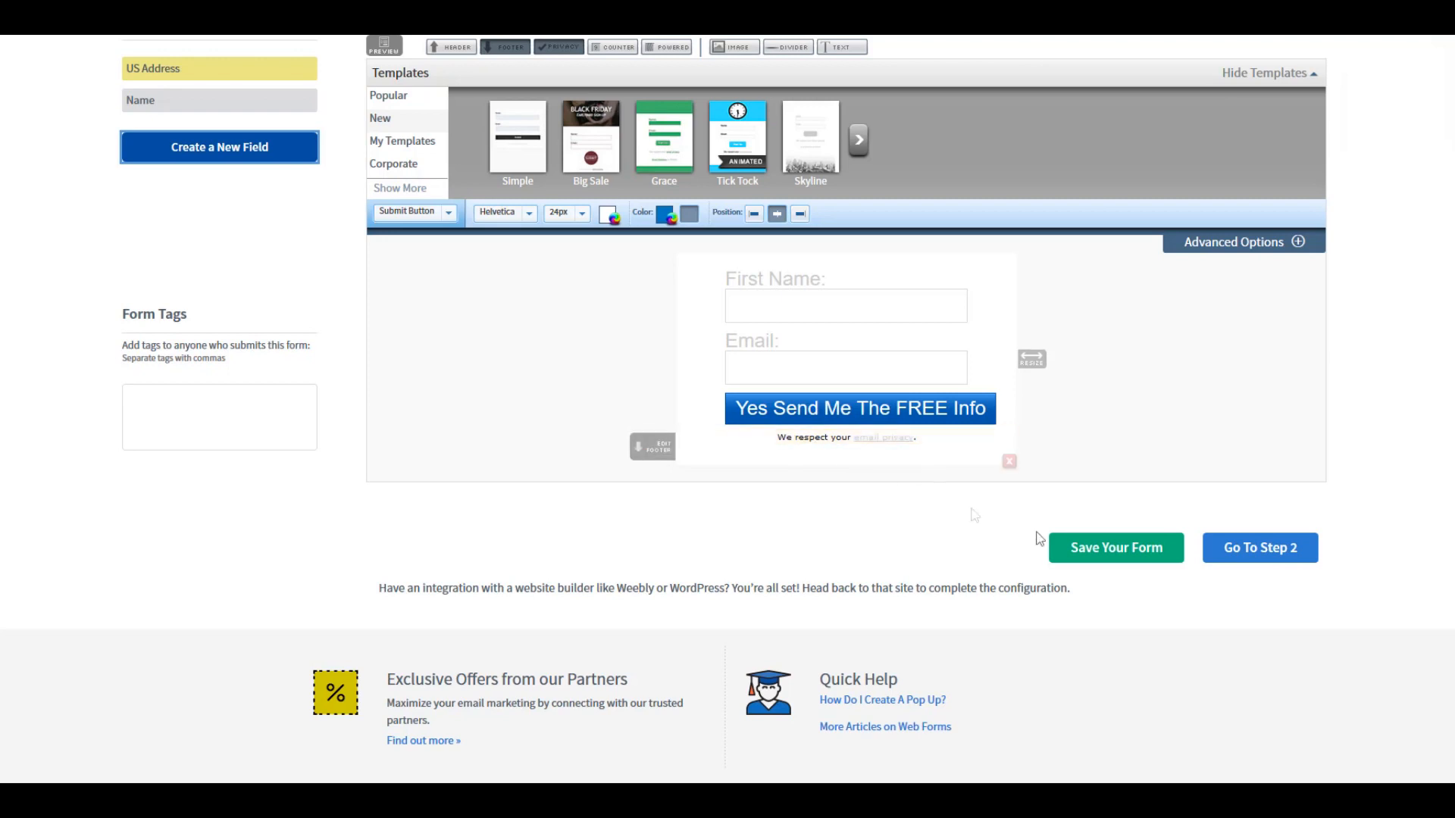
left_click(1144, 550)
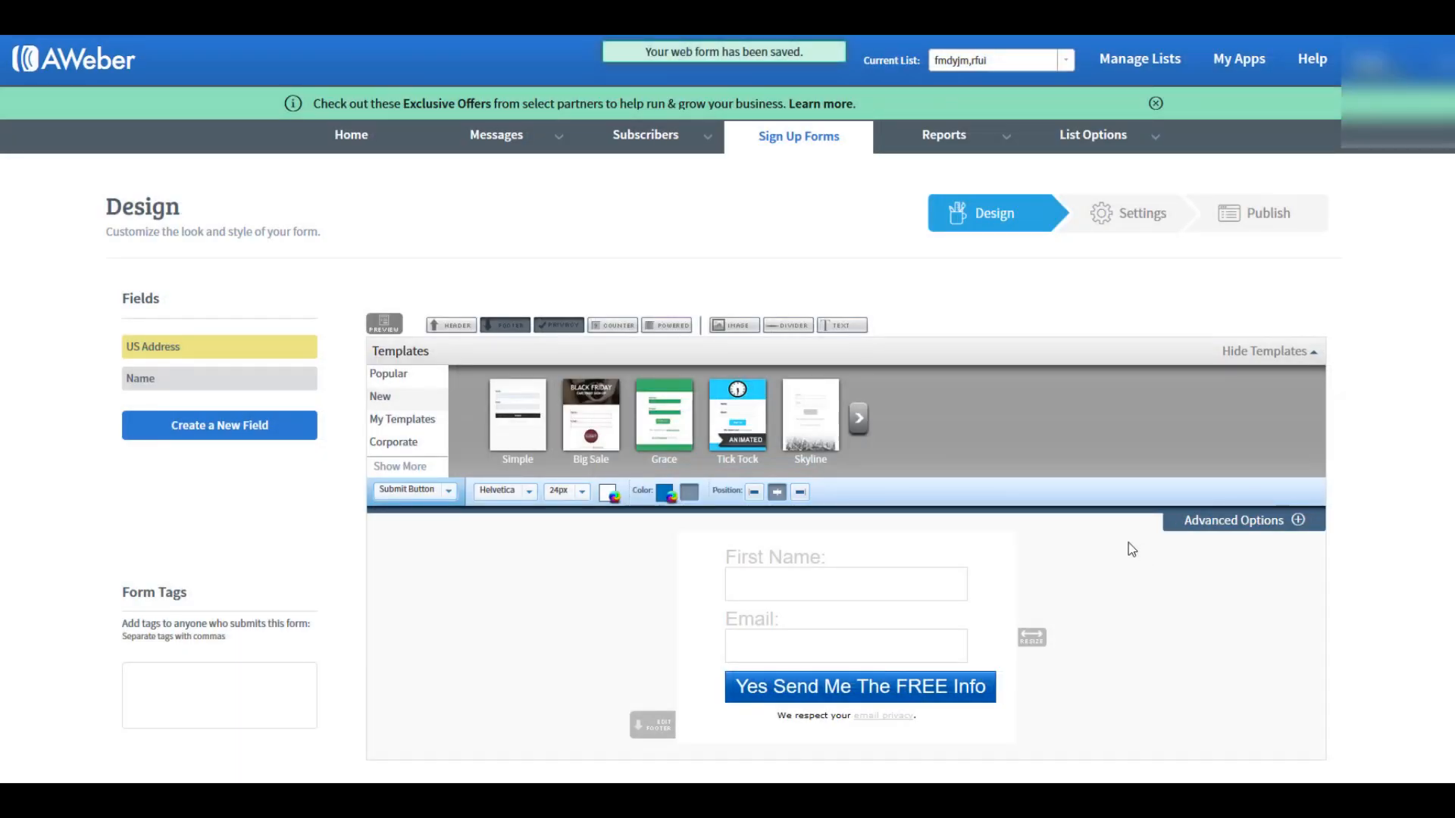
Step: Continue to the form's basic settings and open the form name for editing
scroll(1106, 551, "down", 5)
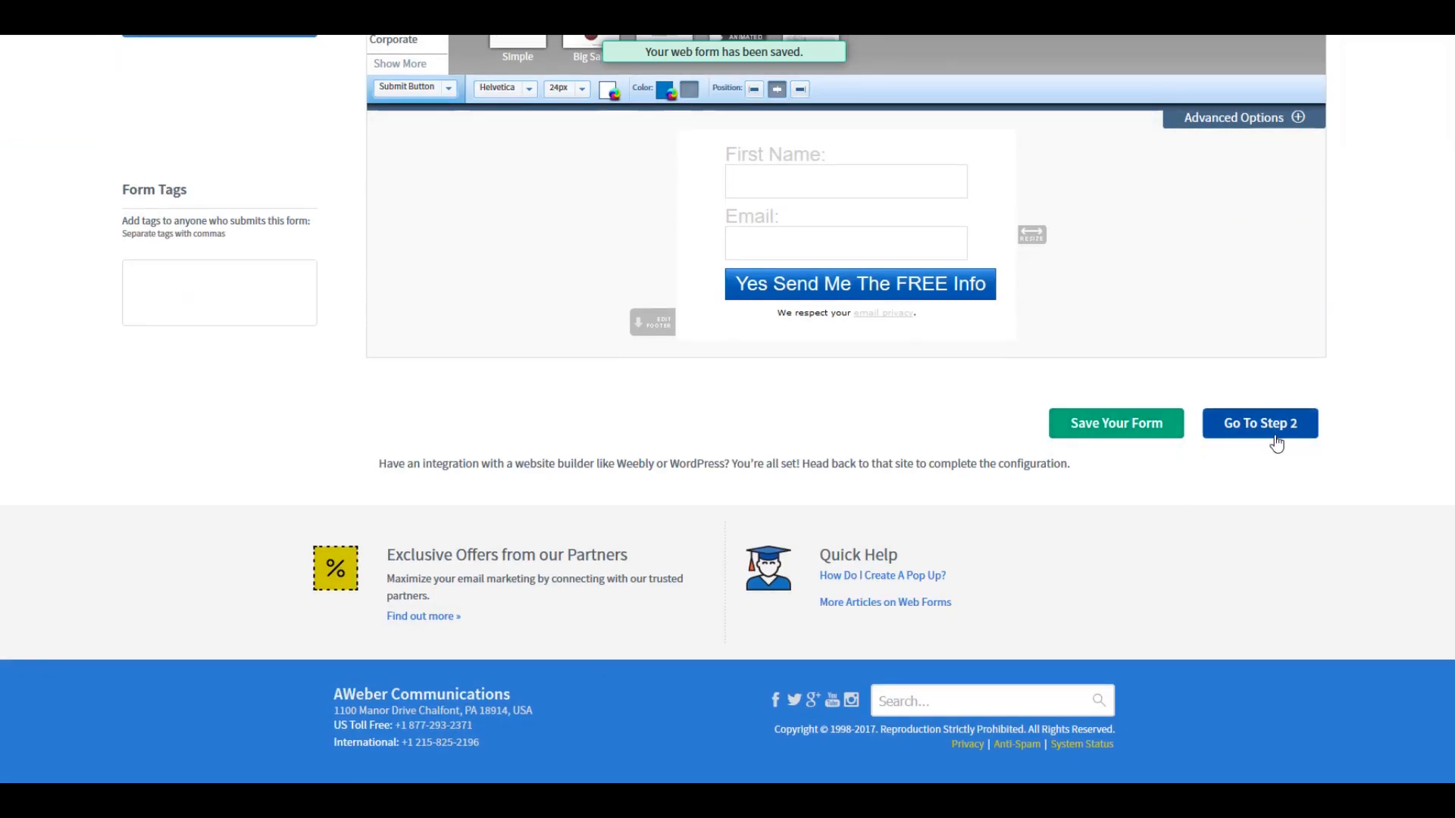
left_click(1273, 435)
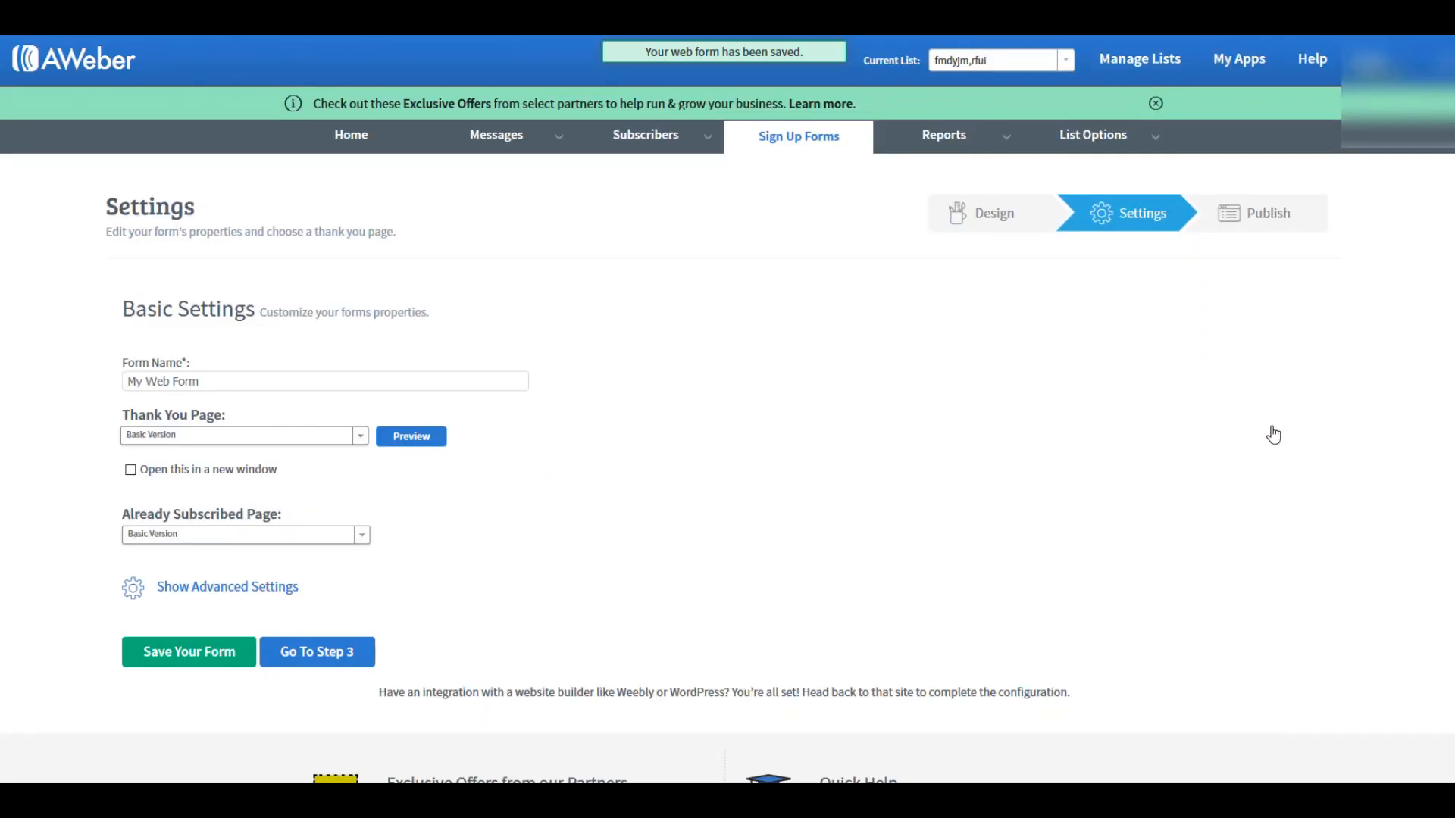
left_click(345, 379)
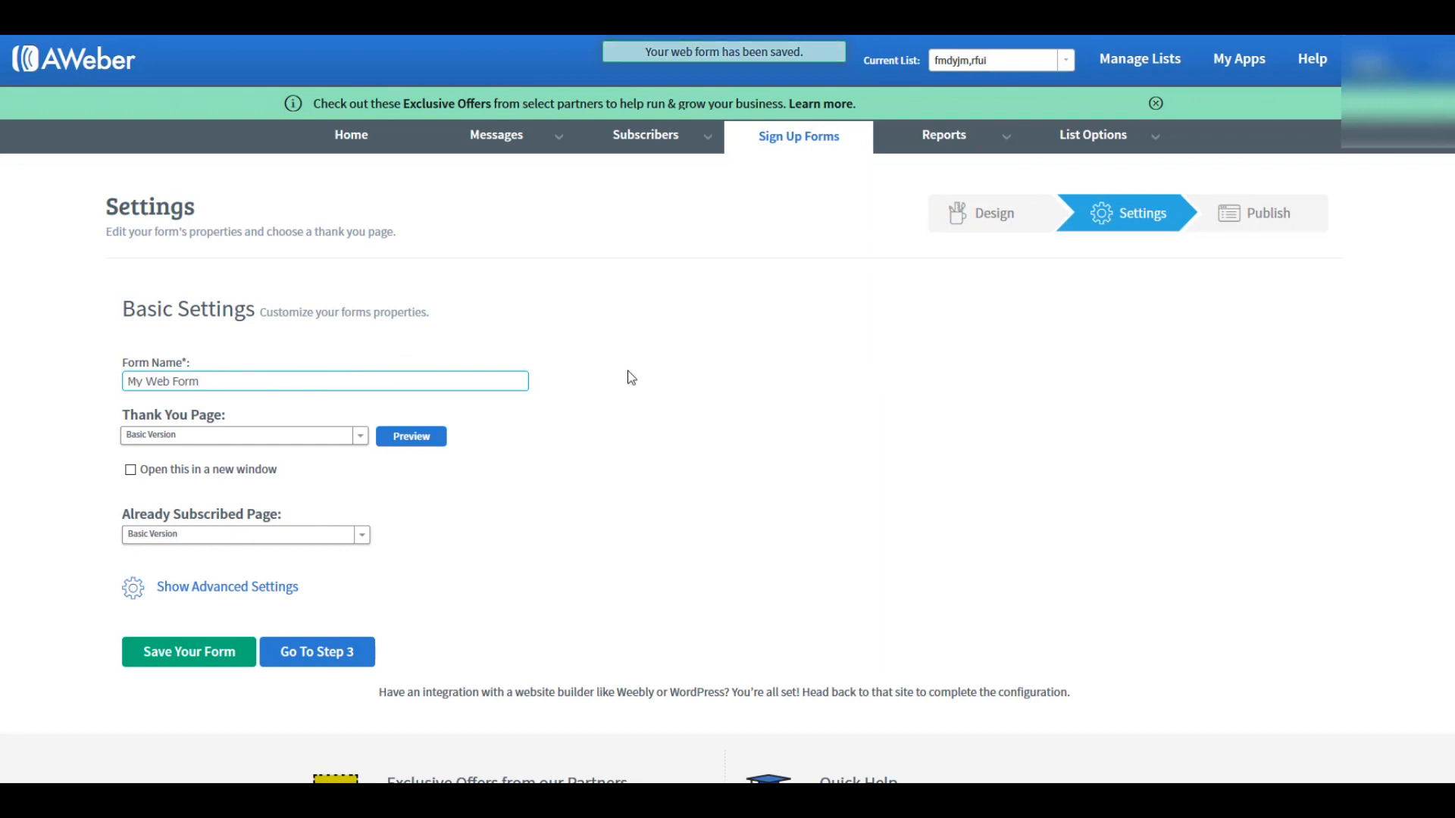
scroll(629, 376, "down", 3)
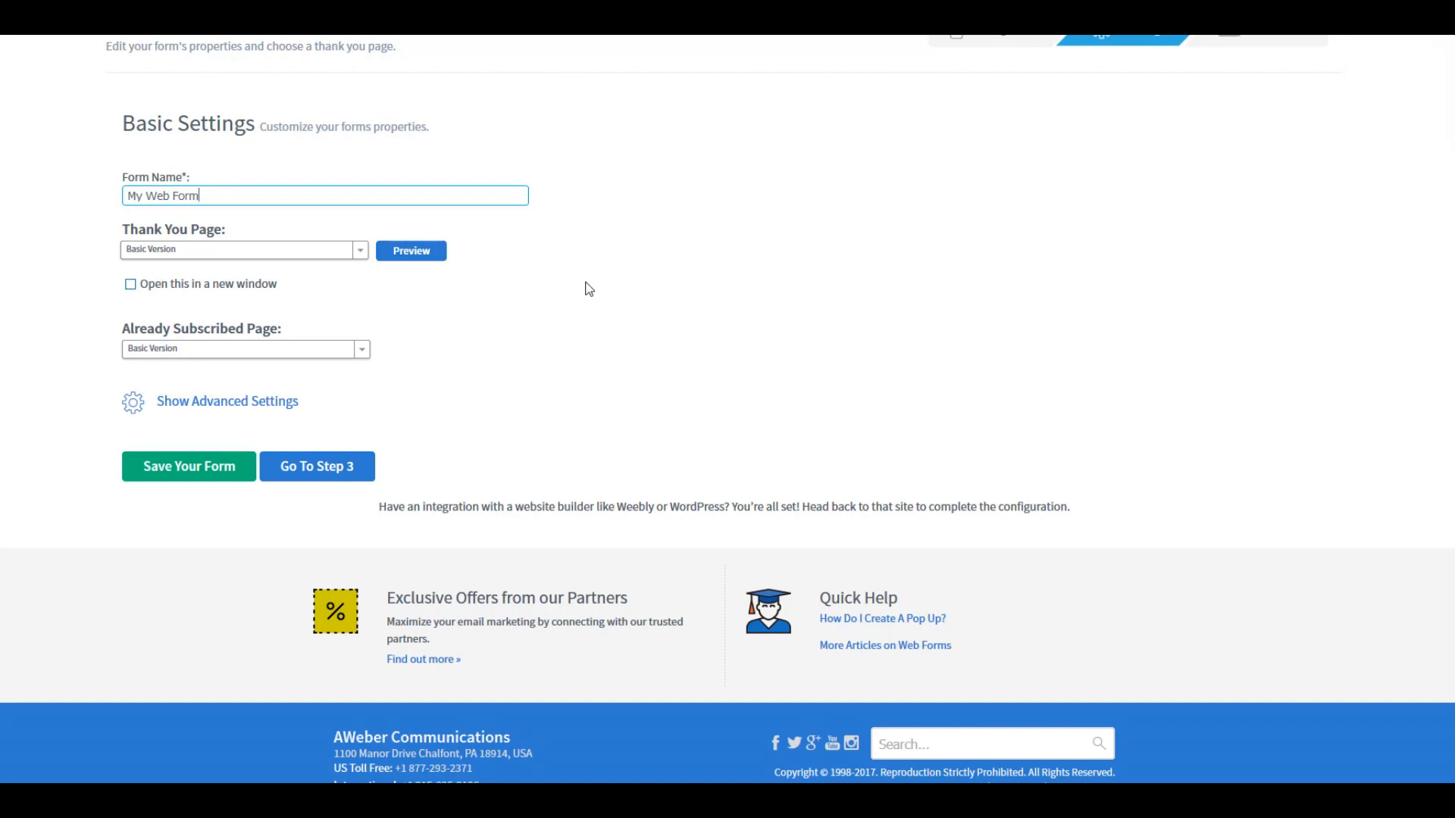
Step: Replace the end of the form name with "cfghmn", continue to publishing and save the form
key("BackSpace")
key("BackSpace")
key("BackSpace")
key("BackSpace")
key("BackSpace")
key("BackSpace")
key("BackSpace")
type("cfghmn")
left_click(338, 470)
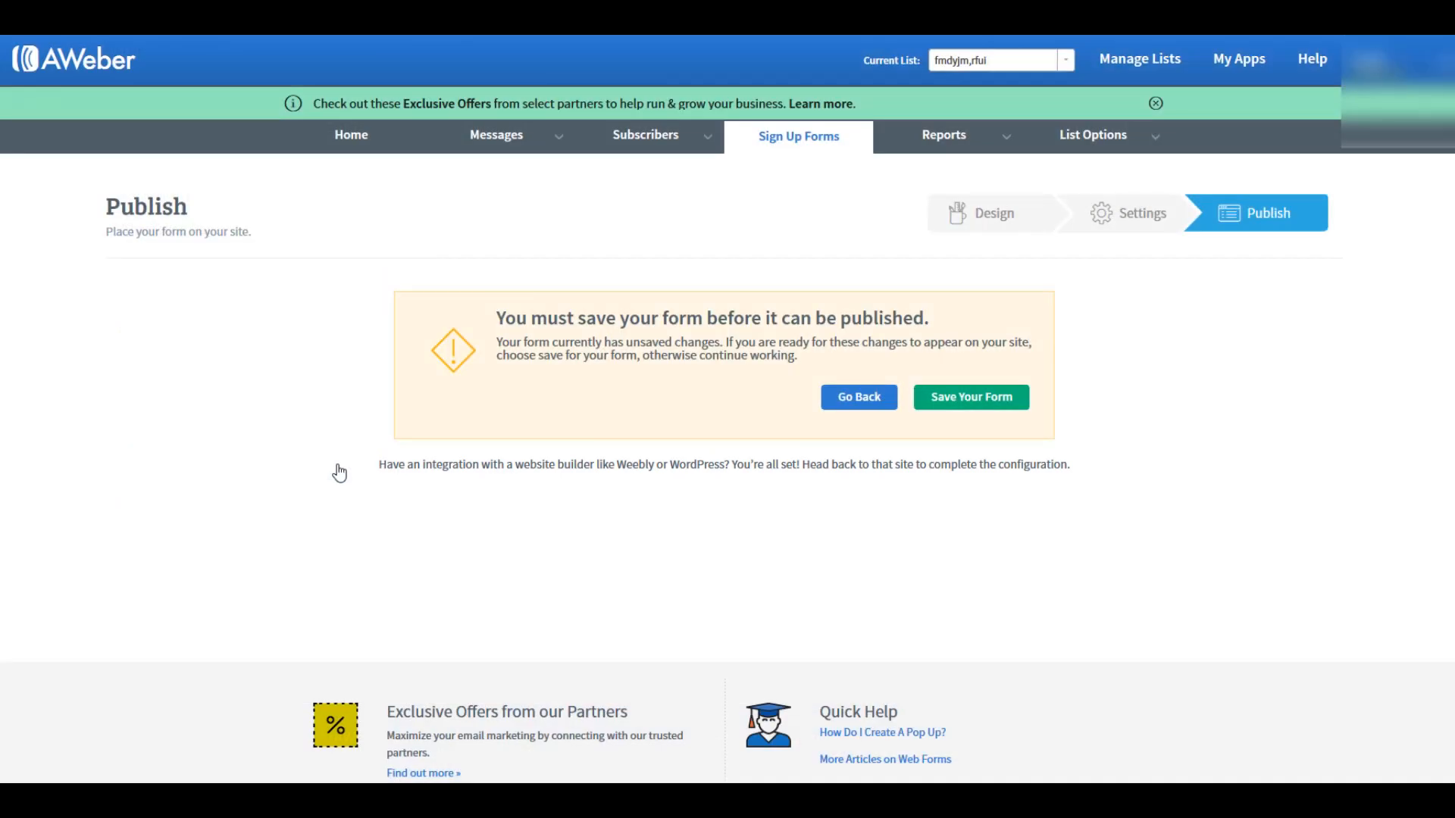
left_click(928, 403)
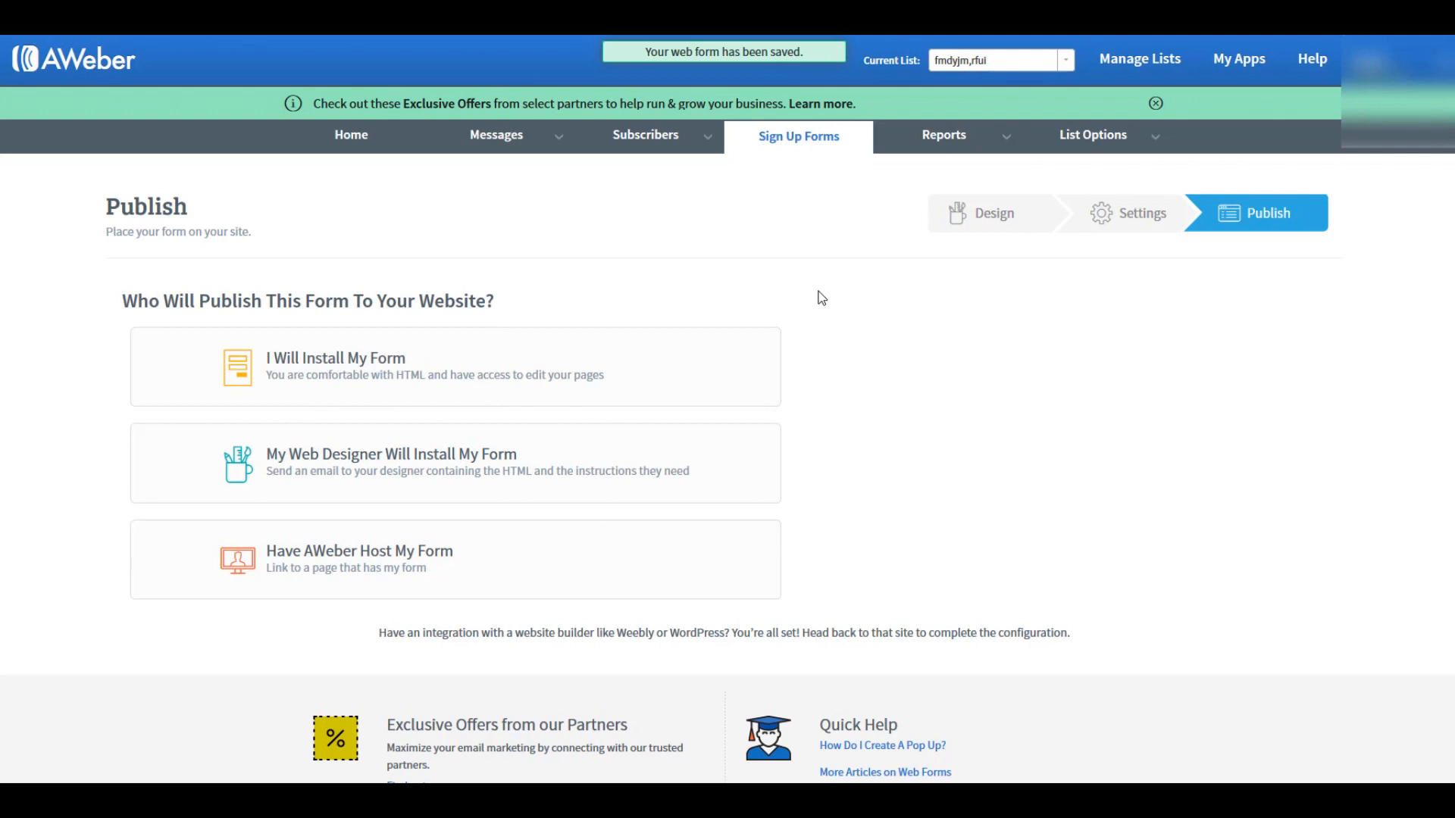
Step: Open the current list's settings and go to its confirmation message options
mouse_move(1116, 139)
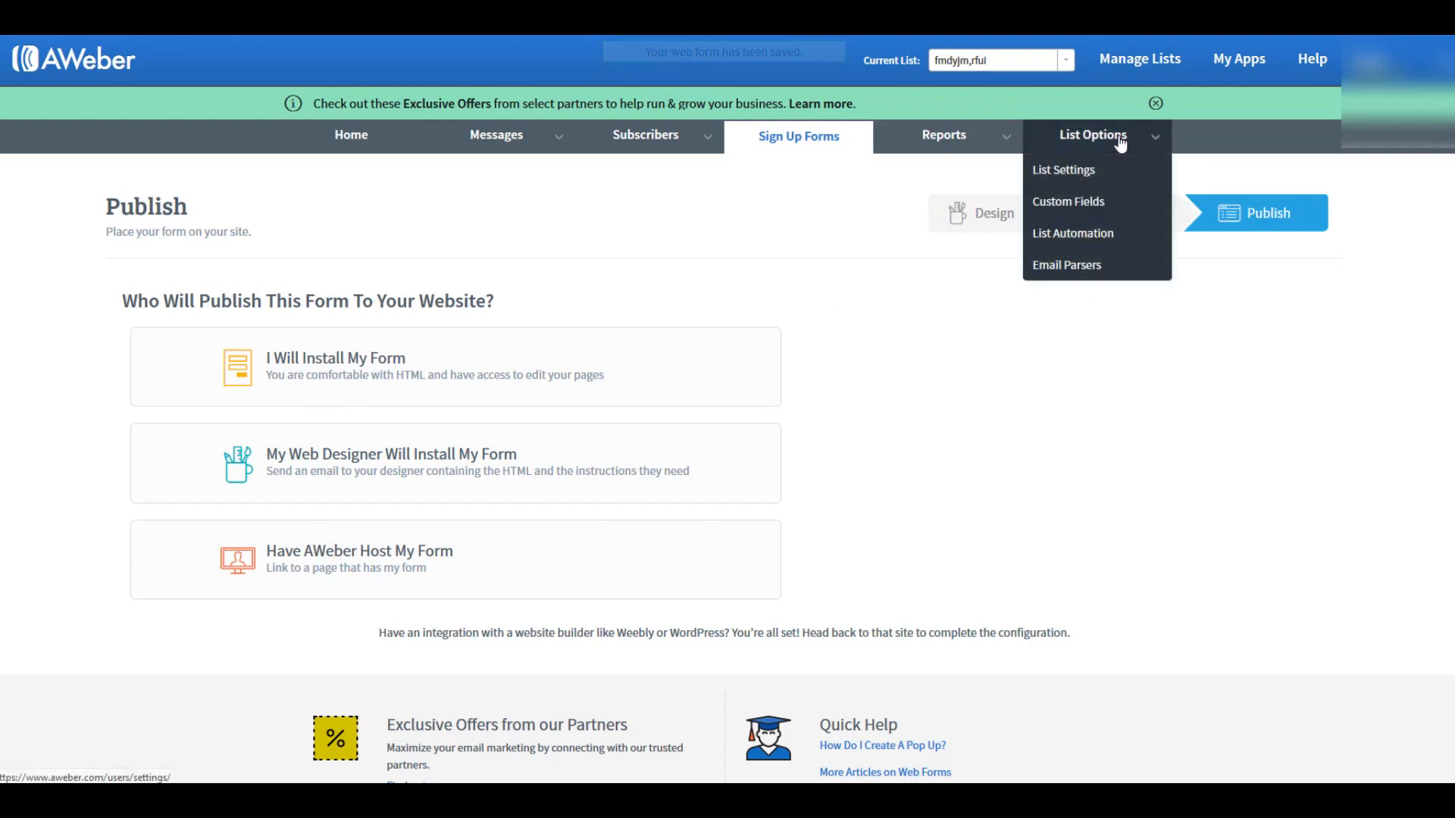
left_click(1086, 175)
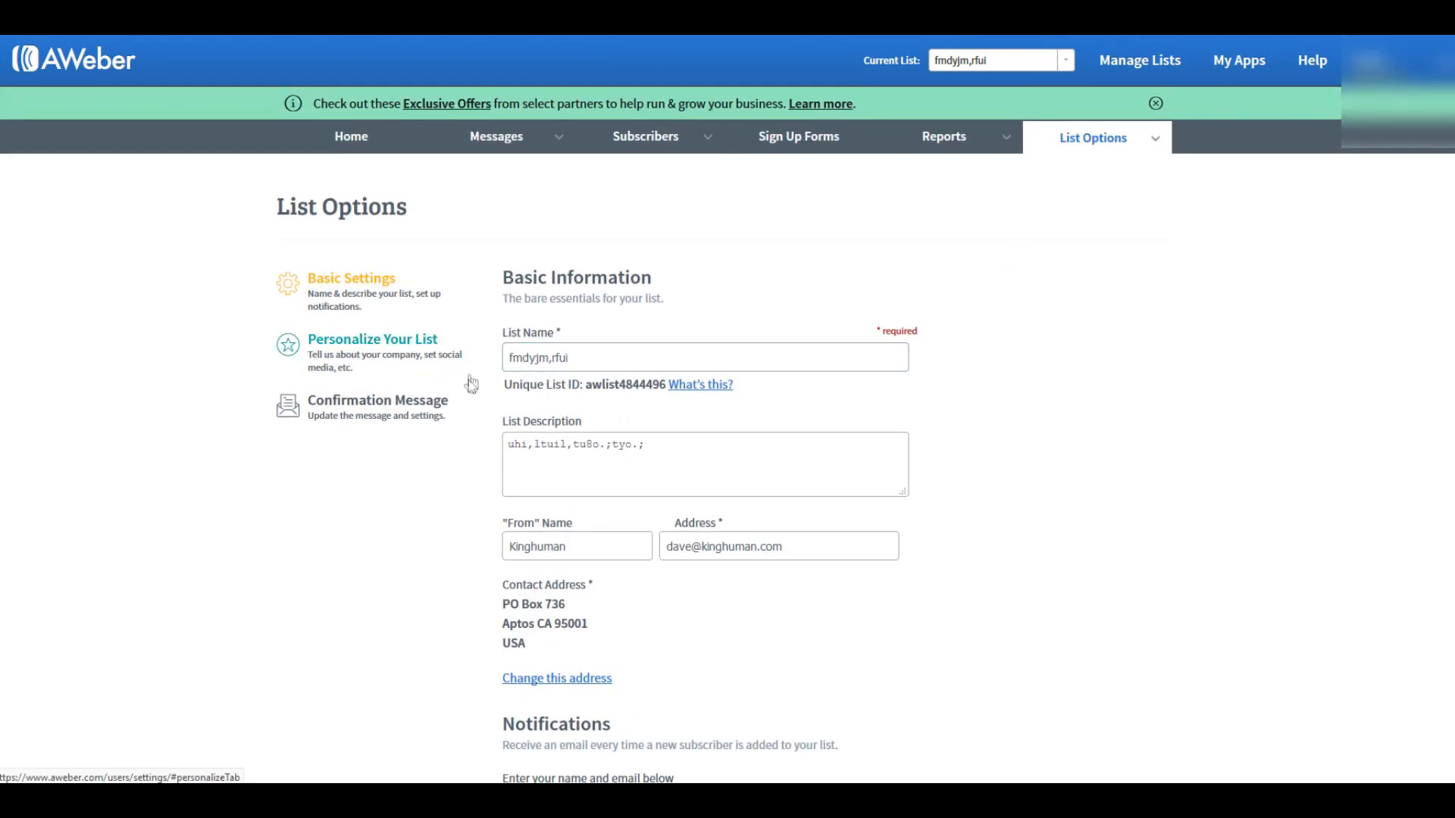
scroll(489, 421, "down", 5)
mouse_move(648, 241)
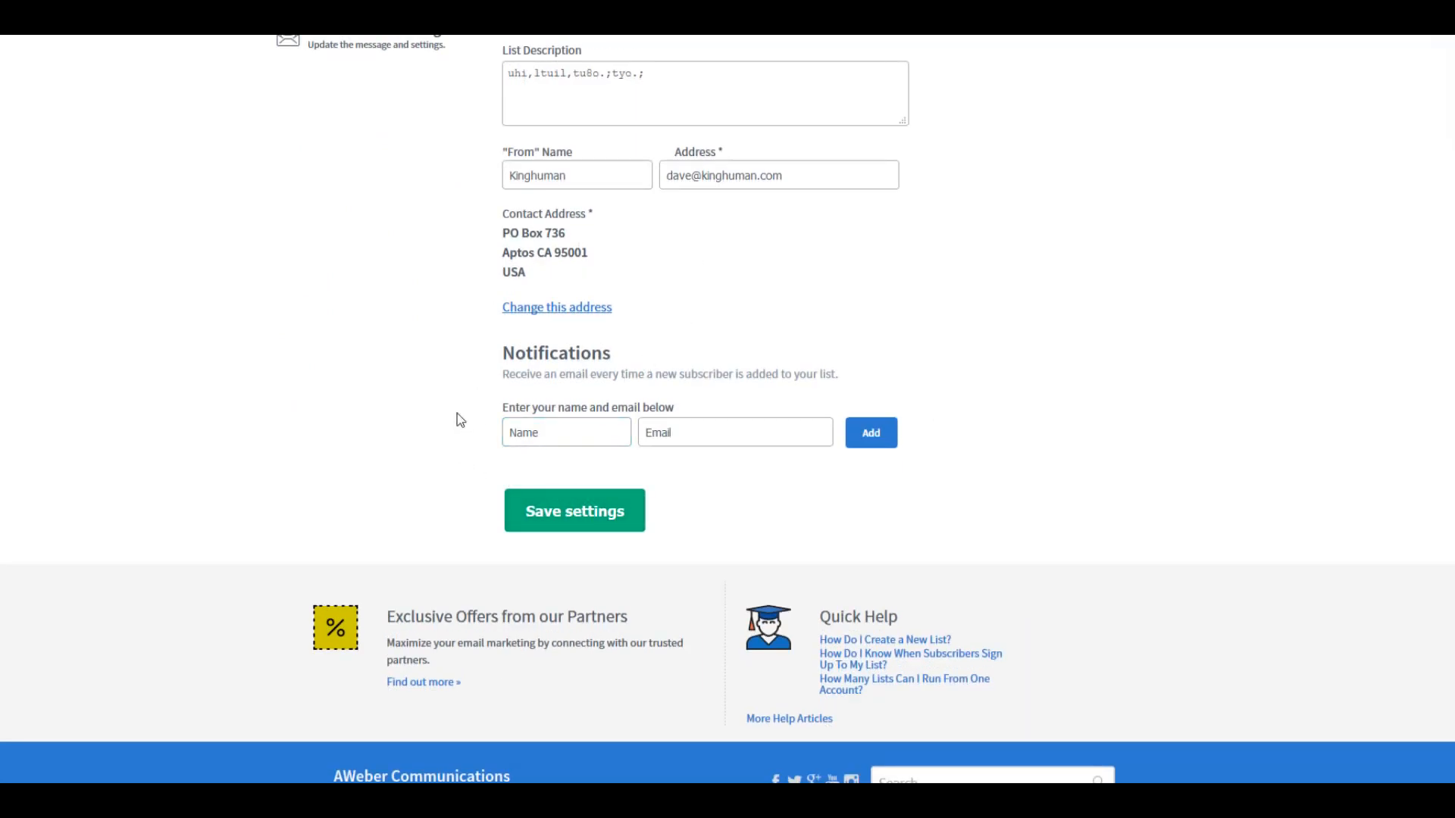
scroll(457, 412, "up", 5)
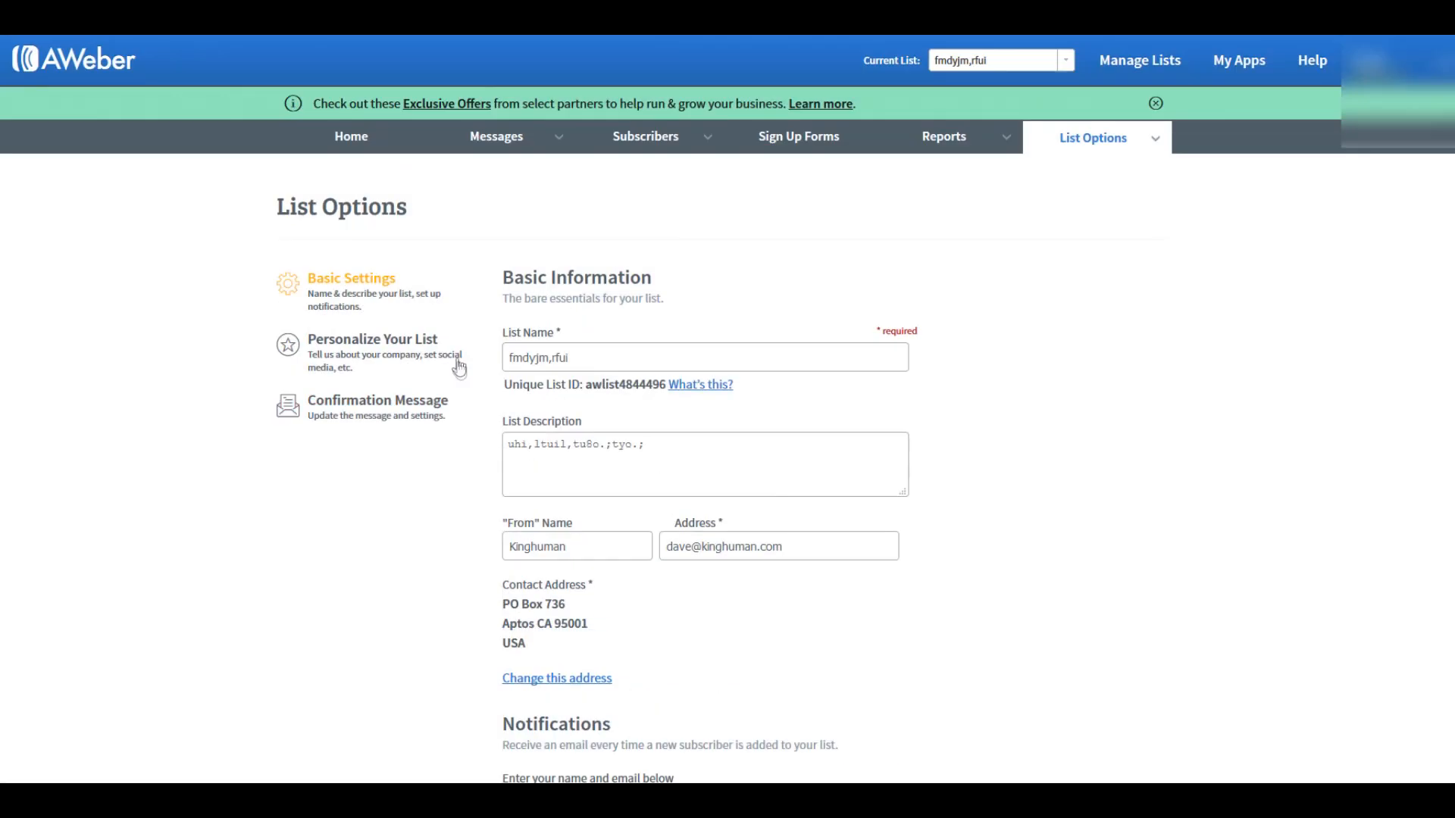
left_click(410, 405)
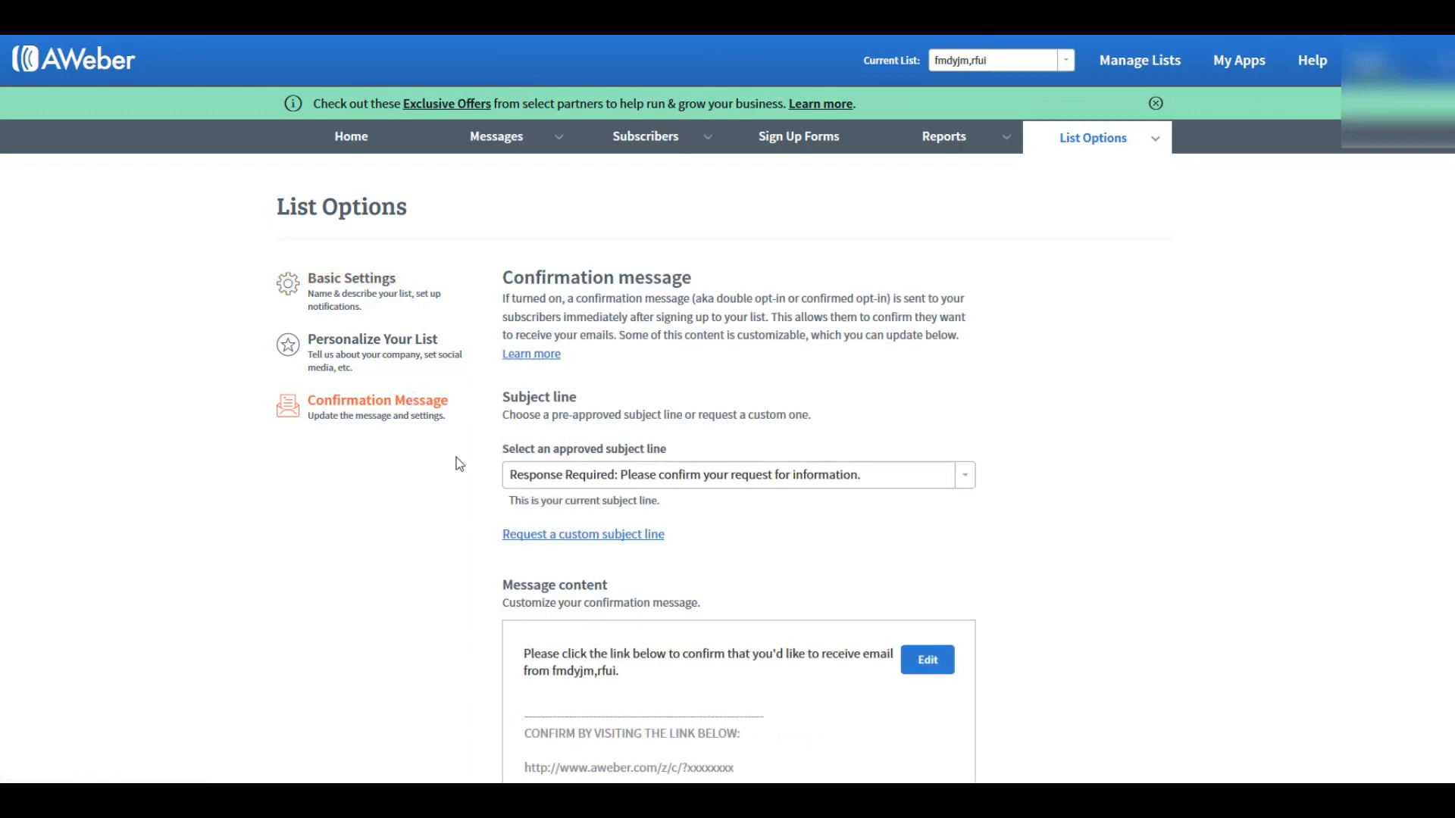
Step: Turn off the confirmation message for AWeber sign up forms and save the list settings
scroll(468, 413, "down", 3)
scroll(481, 340, "down", 10)
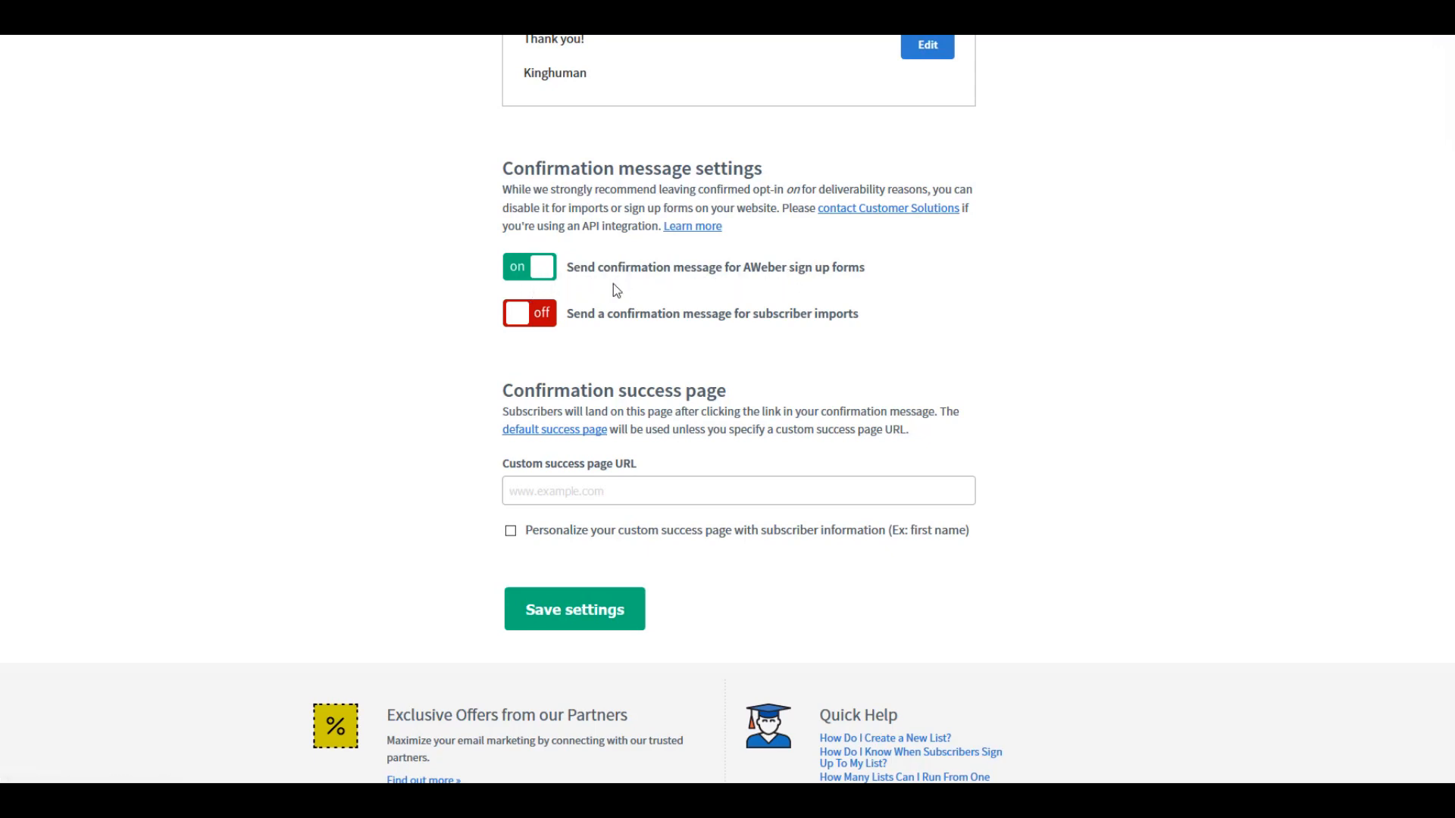
left_click(517, 271)
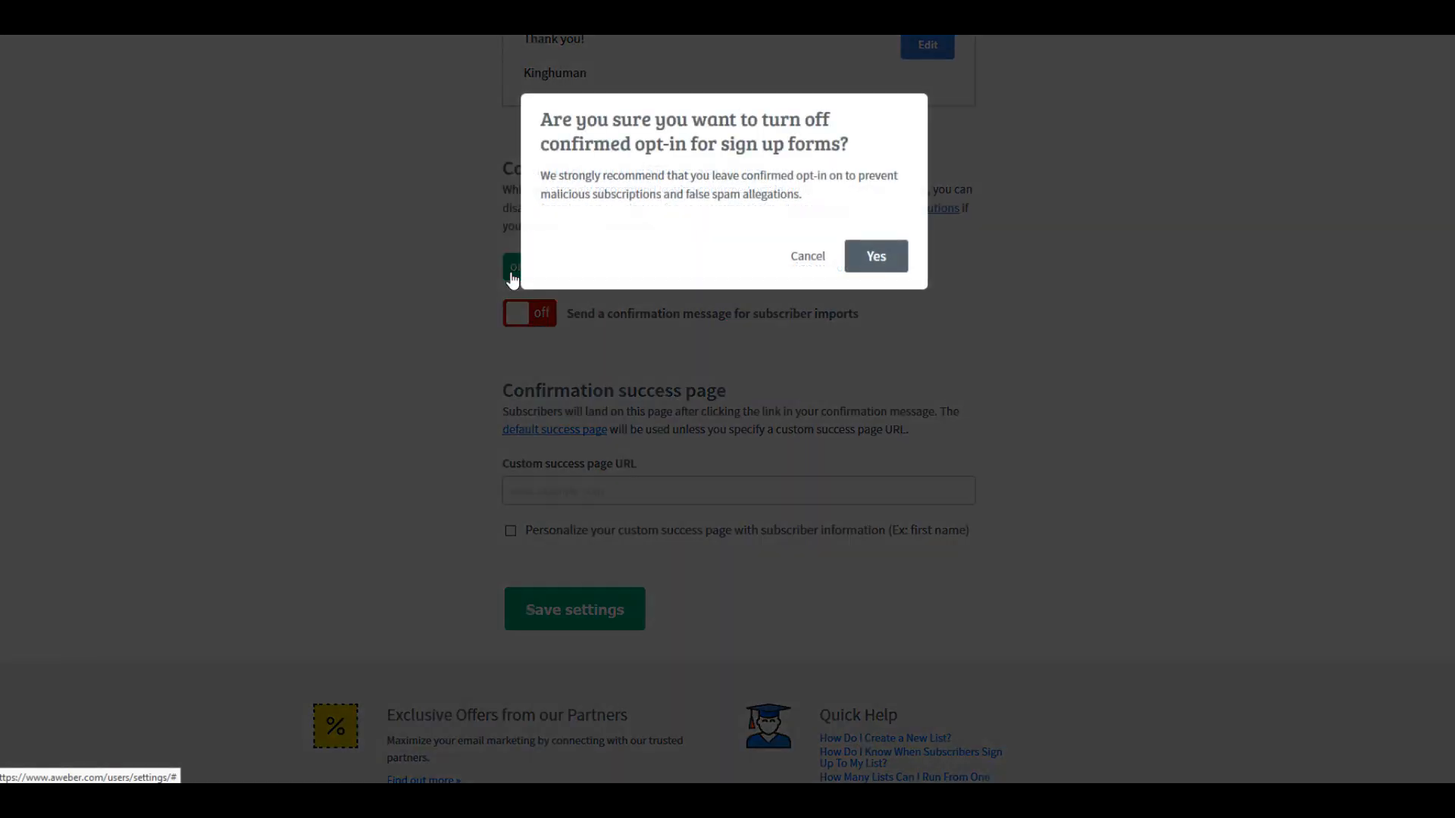
left_click(875, 259)
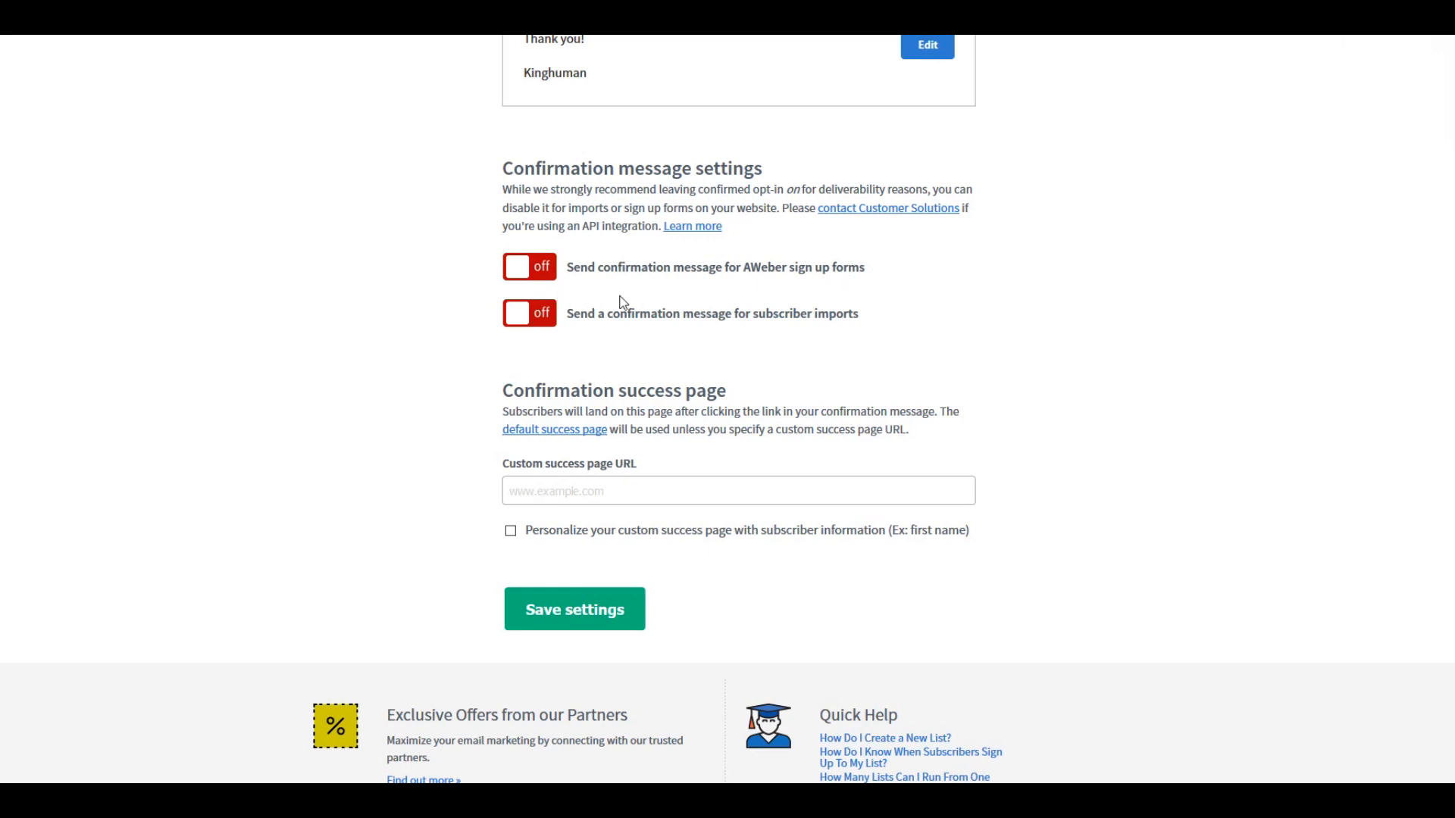
scroll(621, 301, "up", 1)
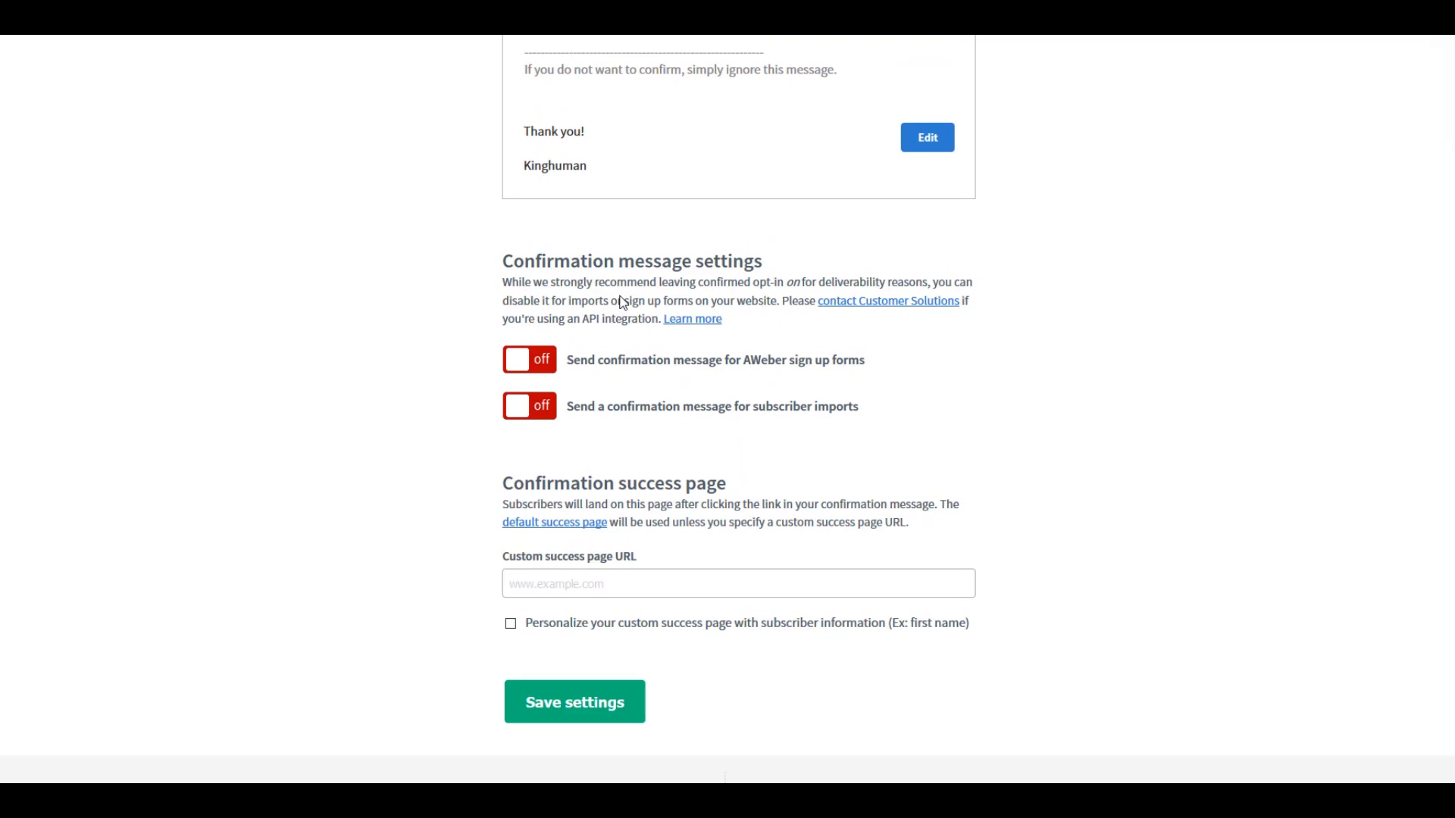
scroll(621, 302, "up", 6)
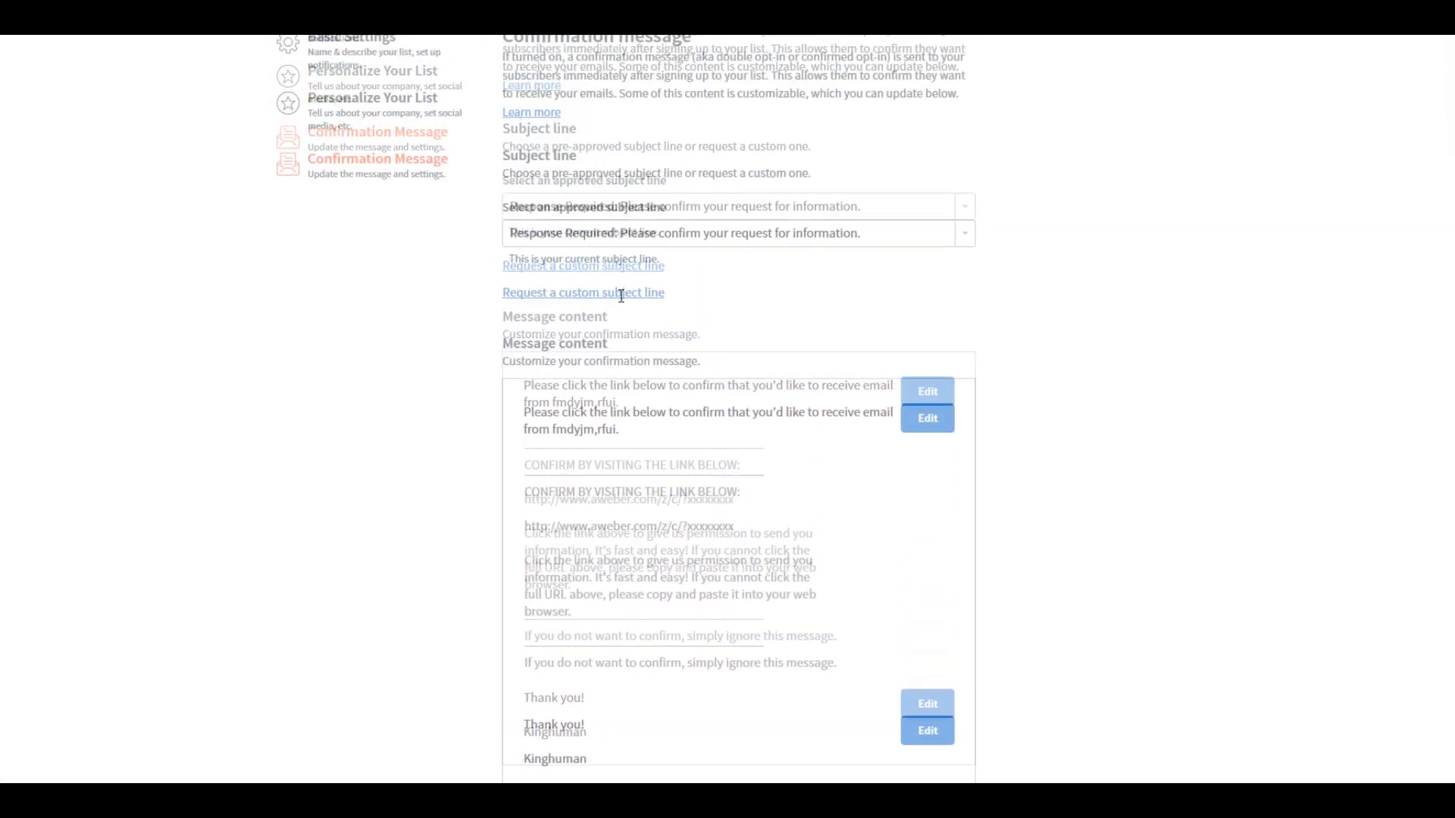
scroll(621, 295, "up", 3)
scroll(621, 299, "down", 11)
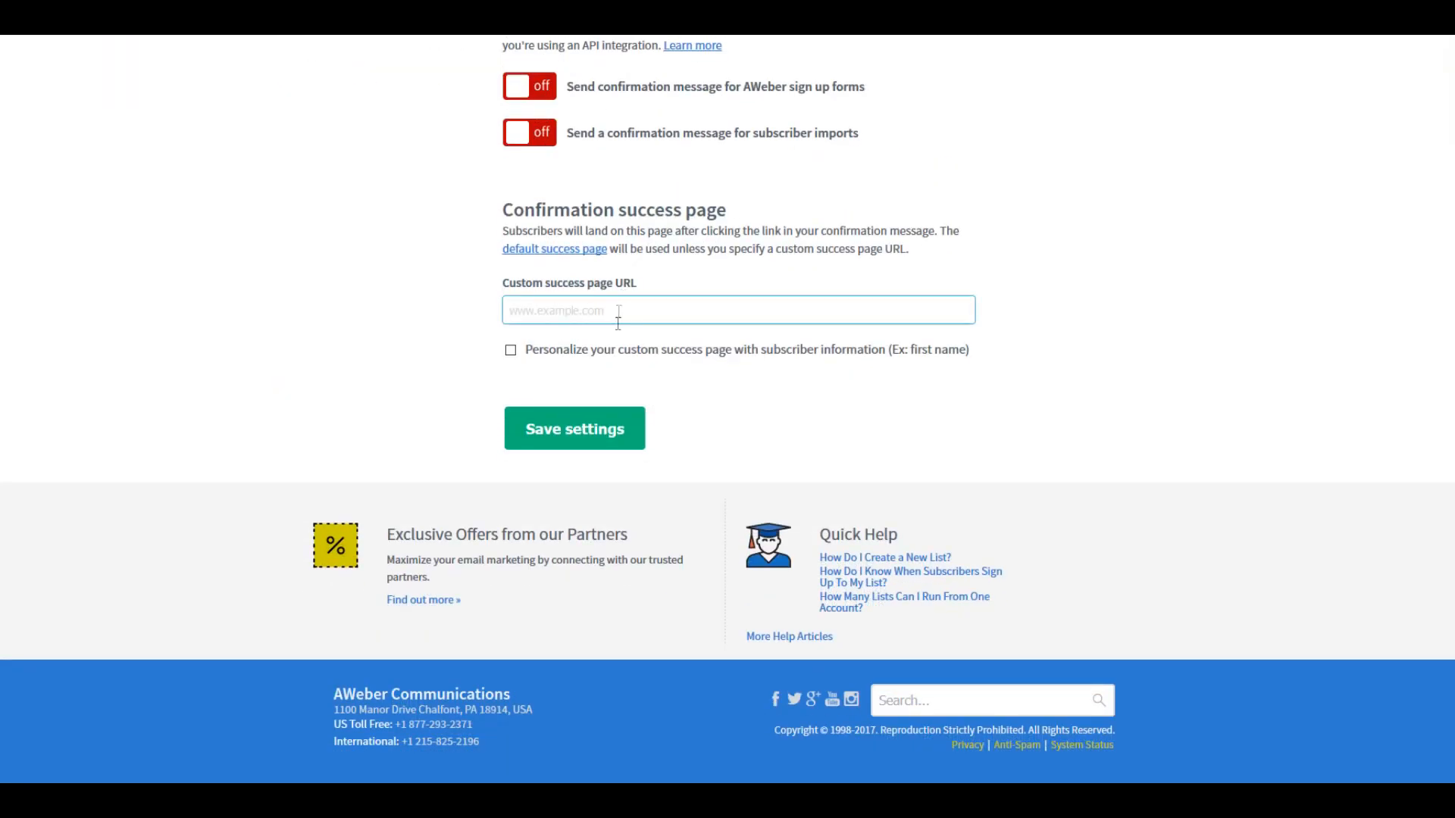
left_click(582, 438)
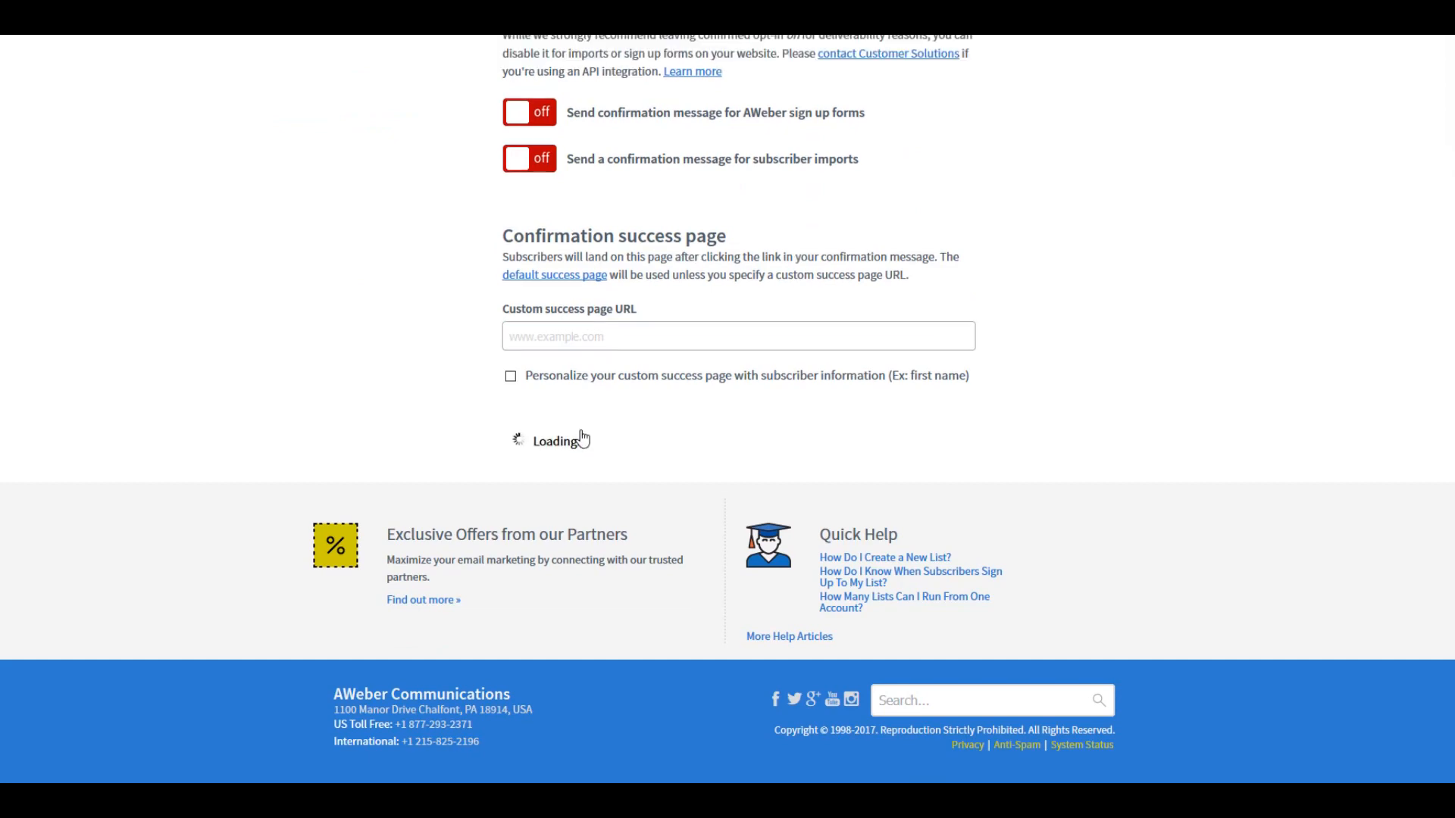
Step: Return to the sign up form's publishing stage and choose to install the form yourself
scroll(720, 424, "up", 15)
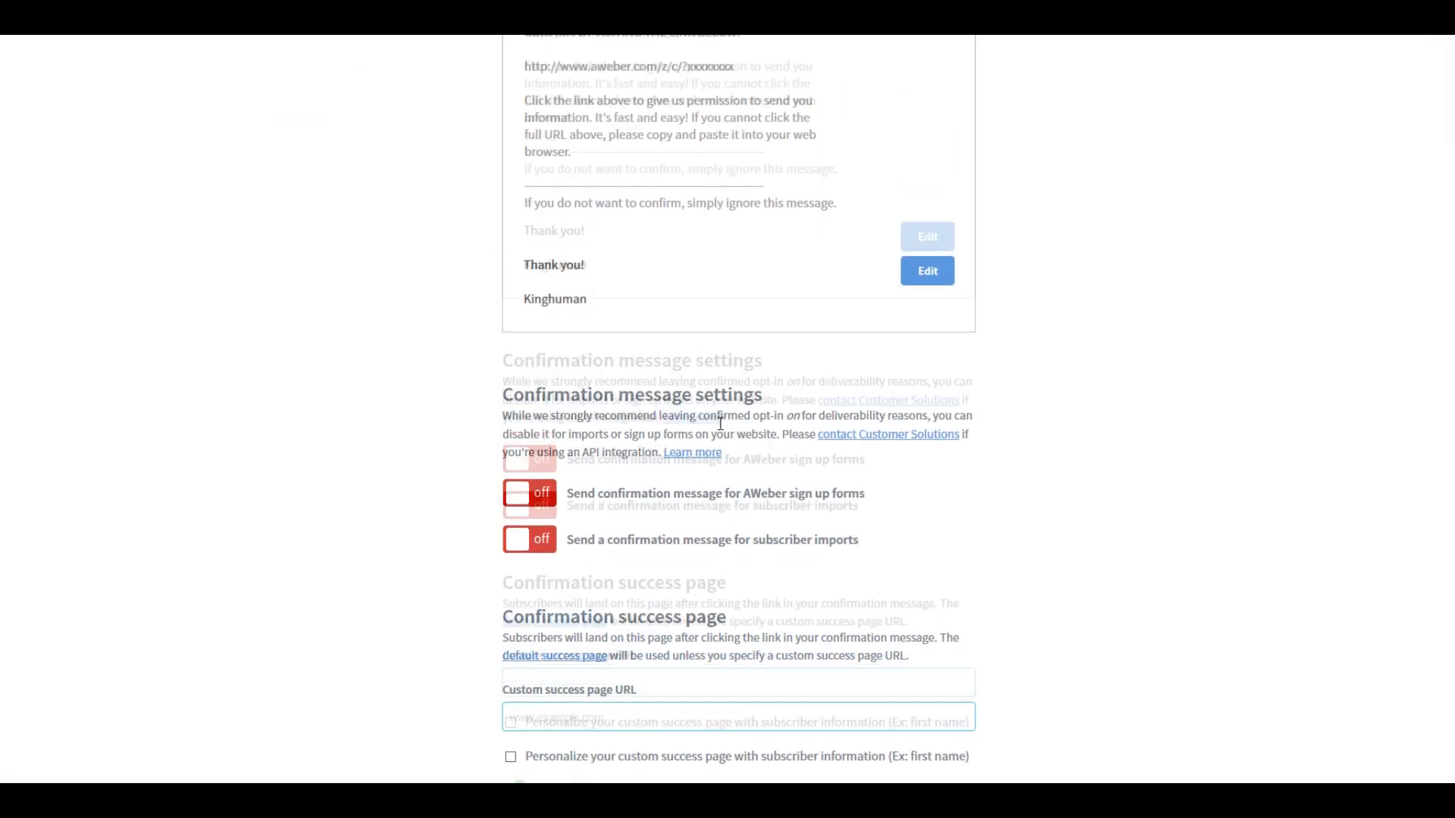
scroll(721, 423, "up", 1)
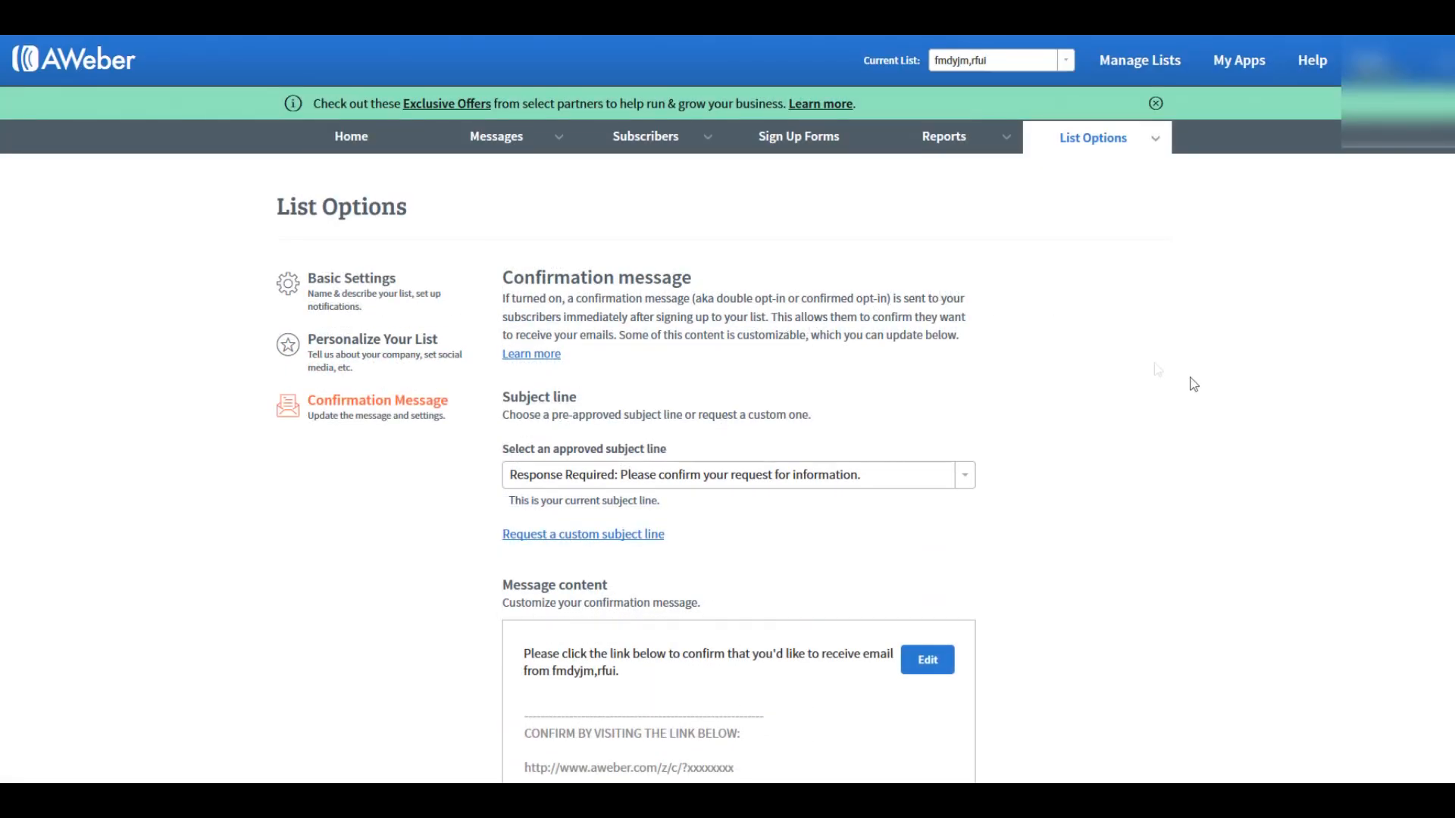
left_click(817, 143)
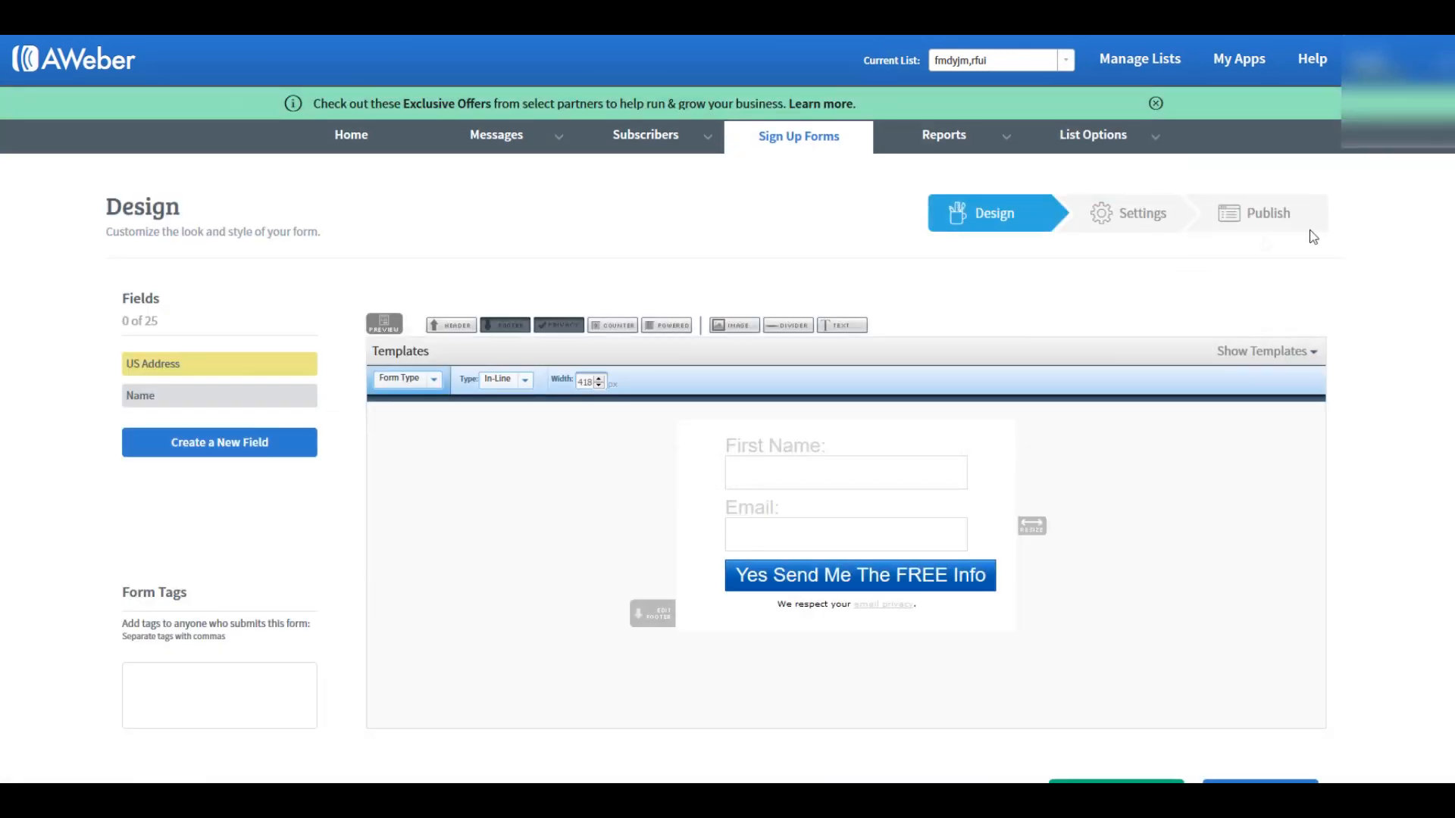
left_click(1264, 218)
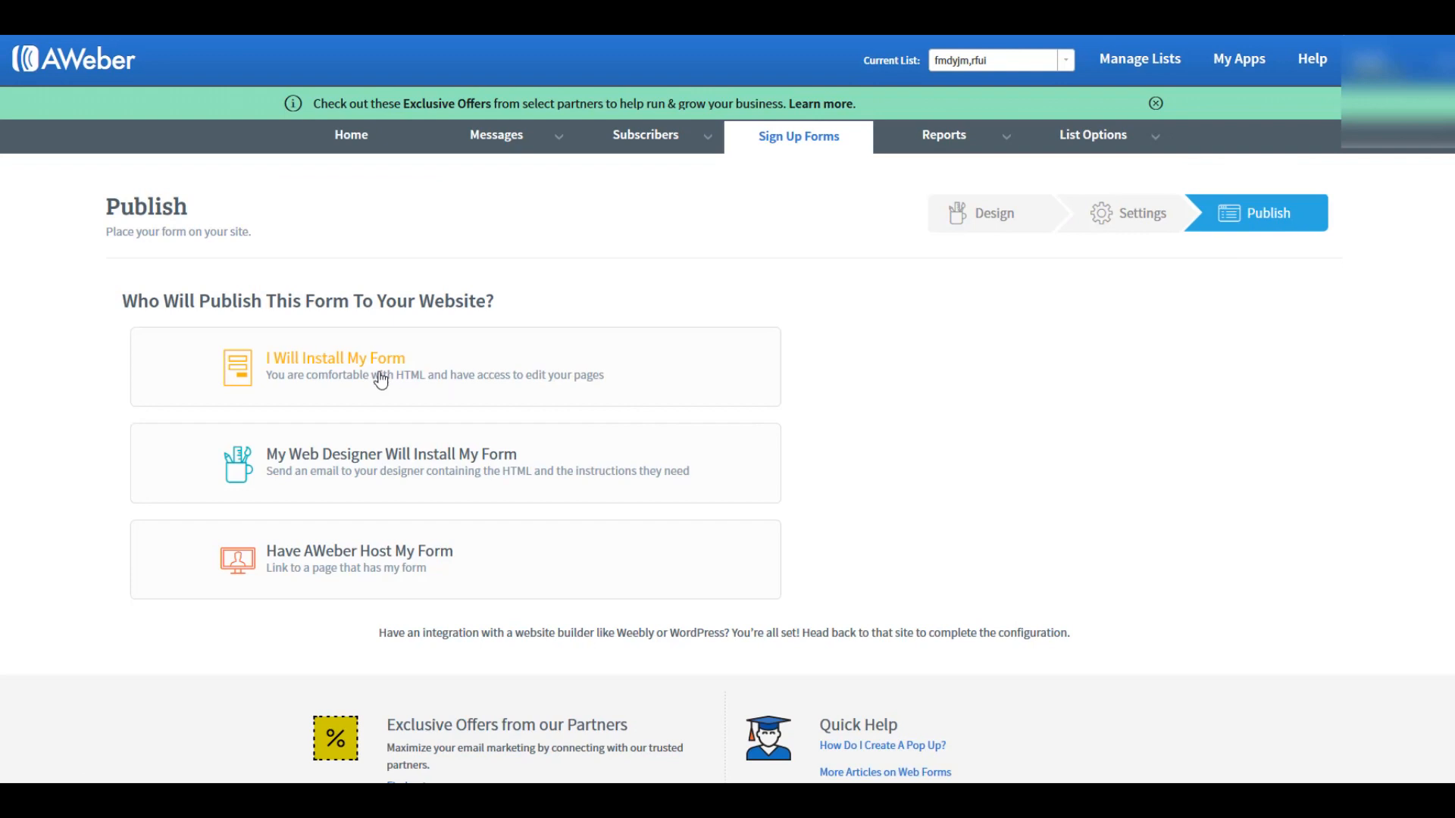
left_click(334, 363)
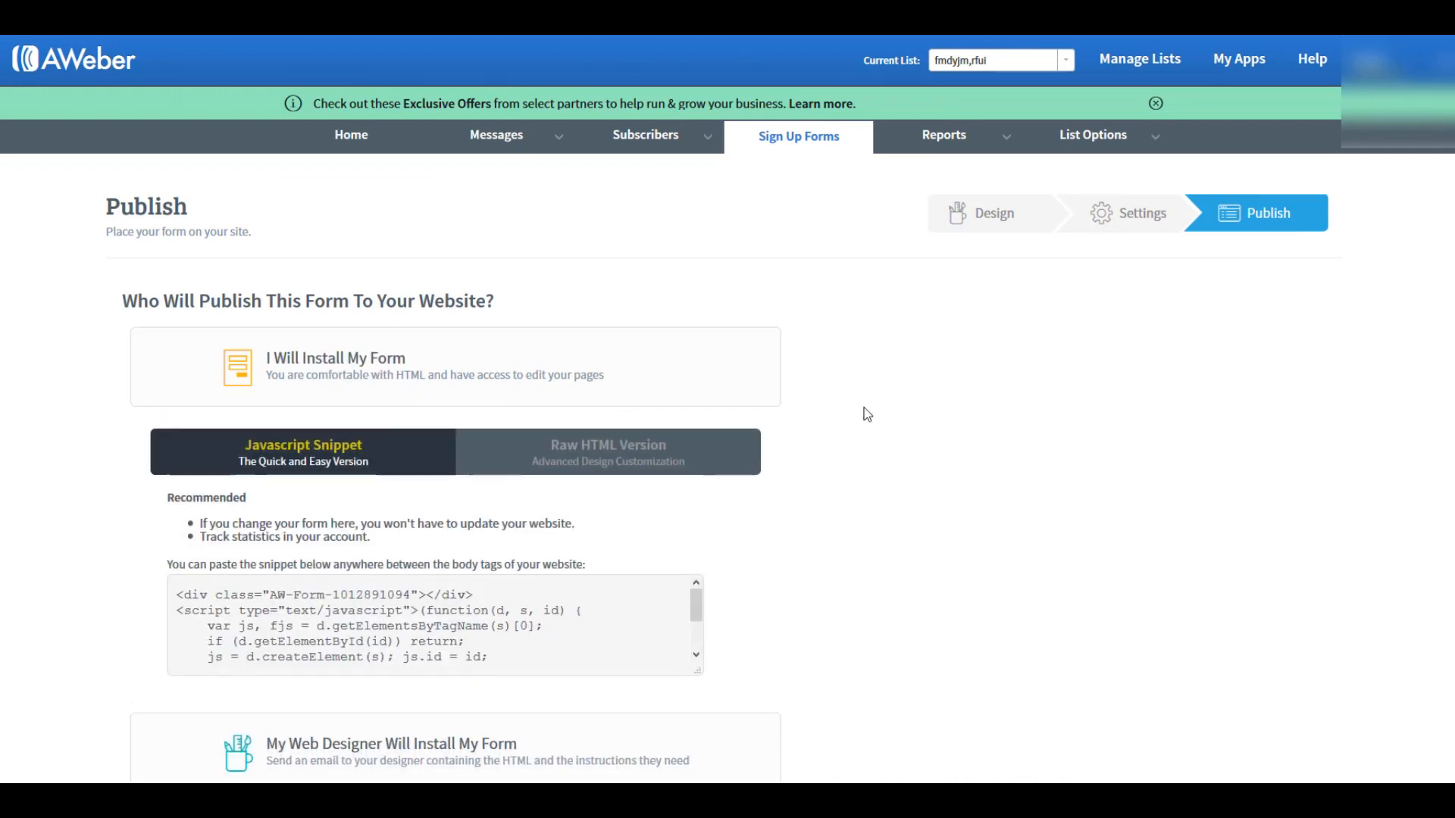
Step: Copy the form's complete JavaScript snippet
scroll(866, 413, "down", 5)
left_click(318, 232)
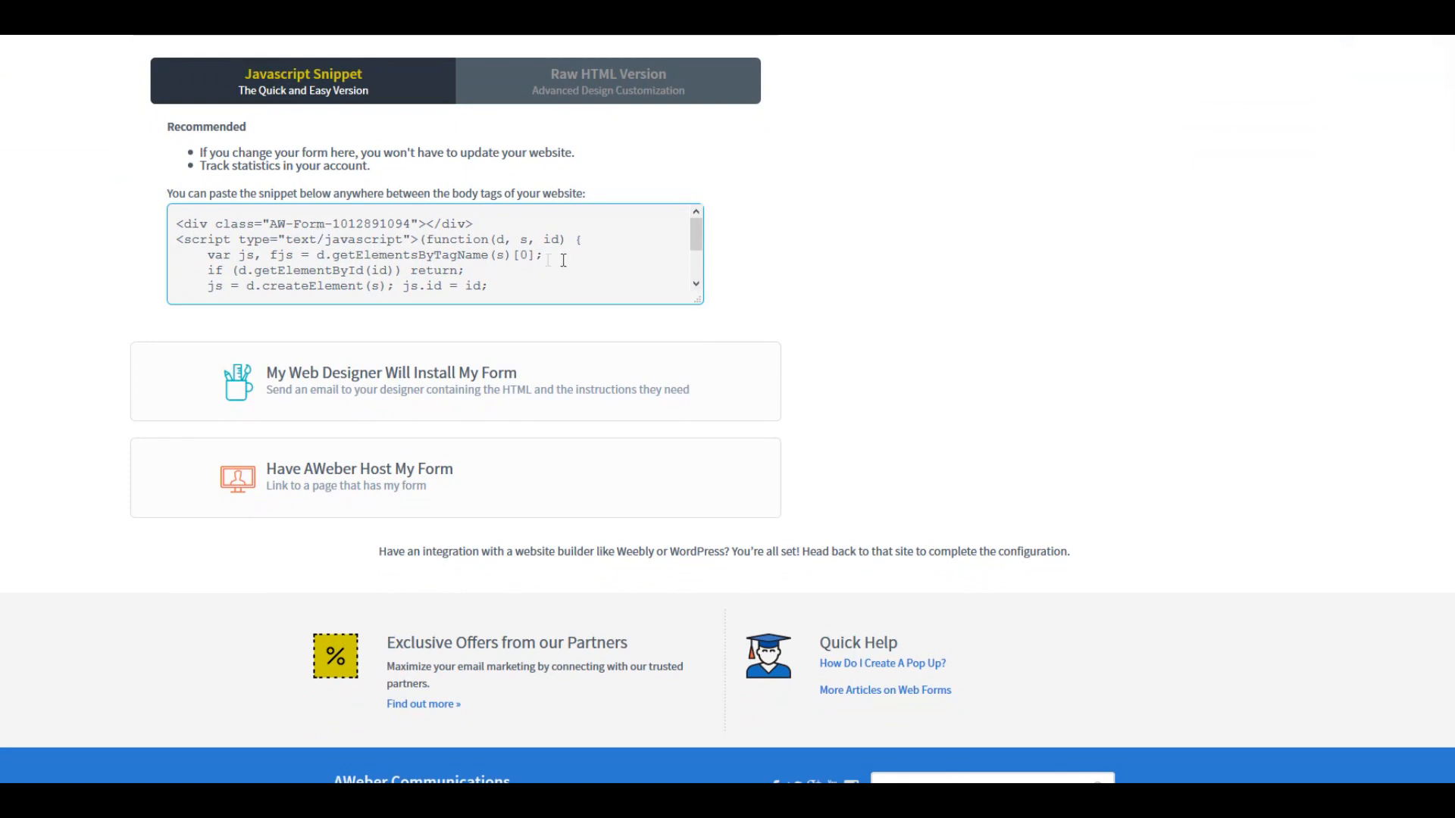
scroll(563, 260, "down", 2)
scroll(346, 285, "up", 3)
scroll(336, 285, "down", 3)
left_click_drag(262, 289, 303, 283)
right_click(349, 246)
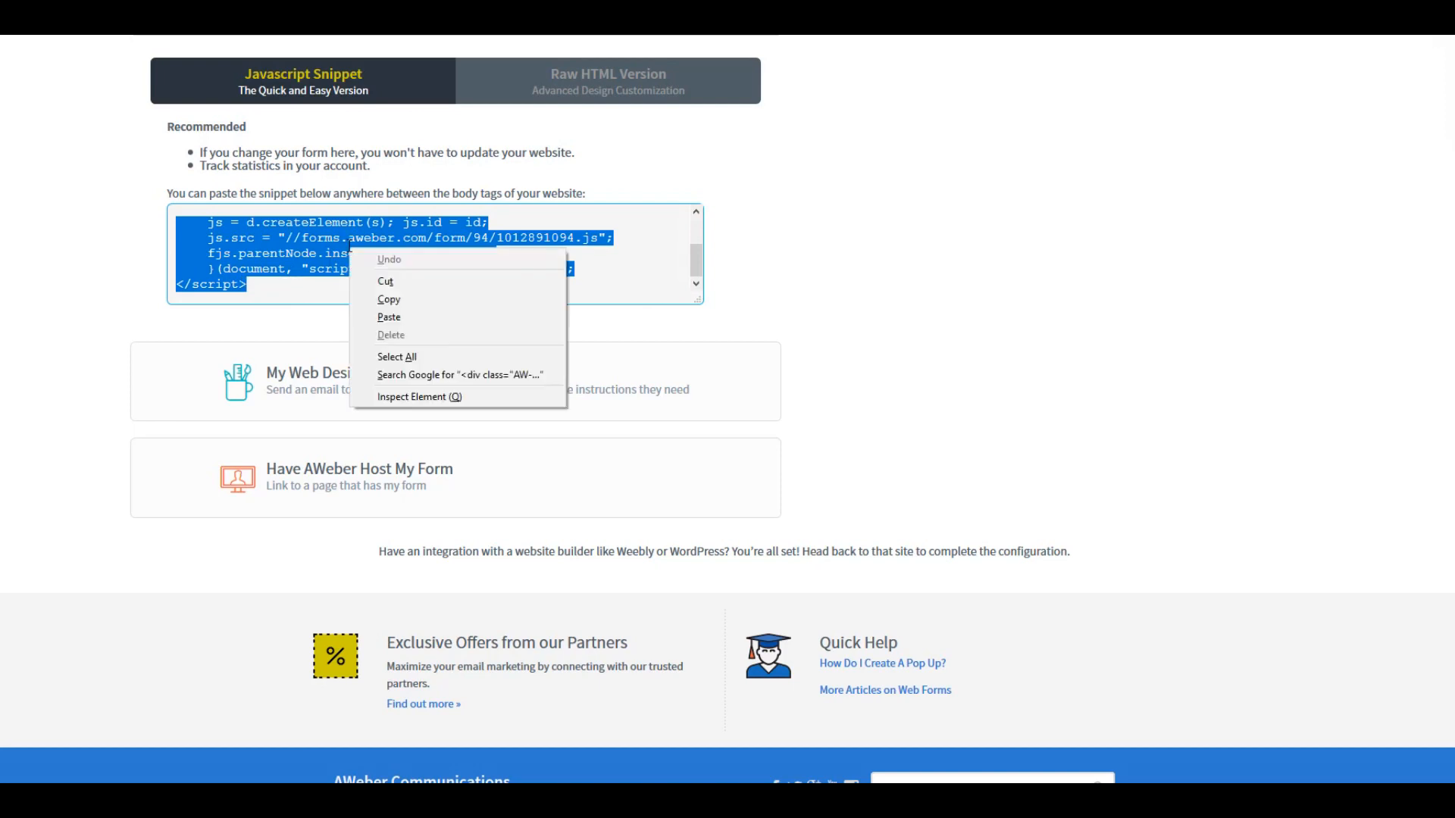
left_click(400, 300)
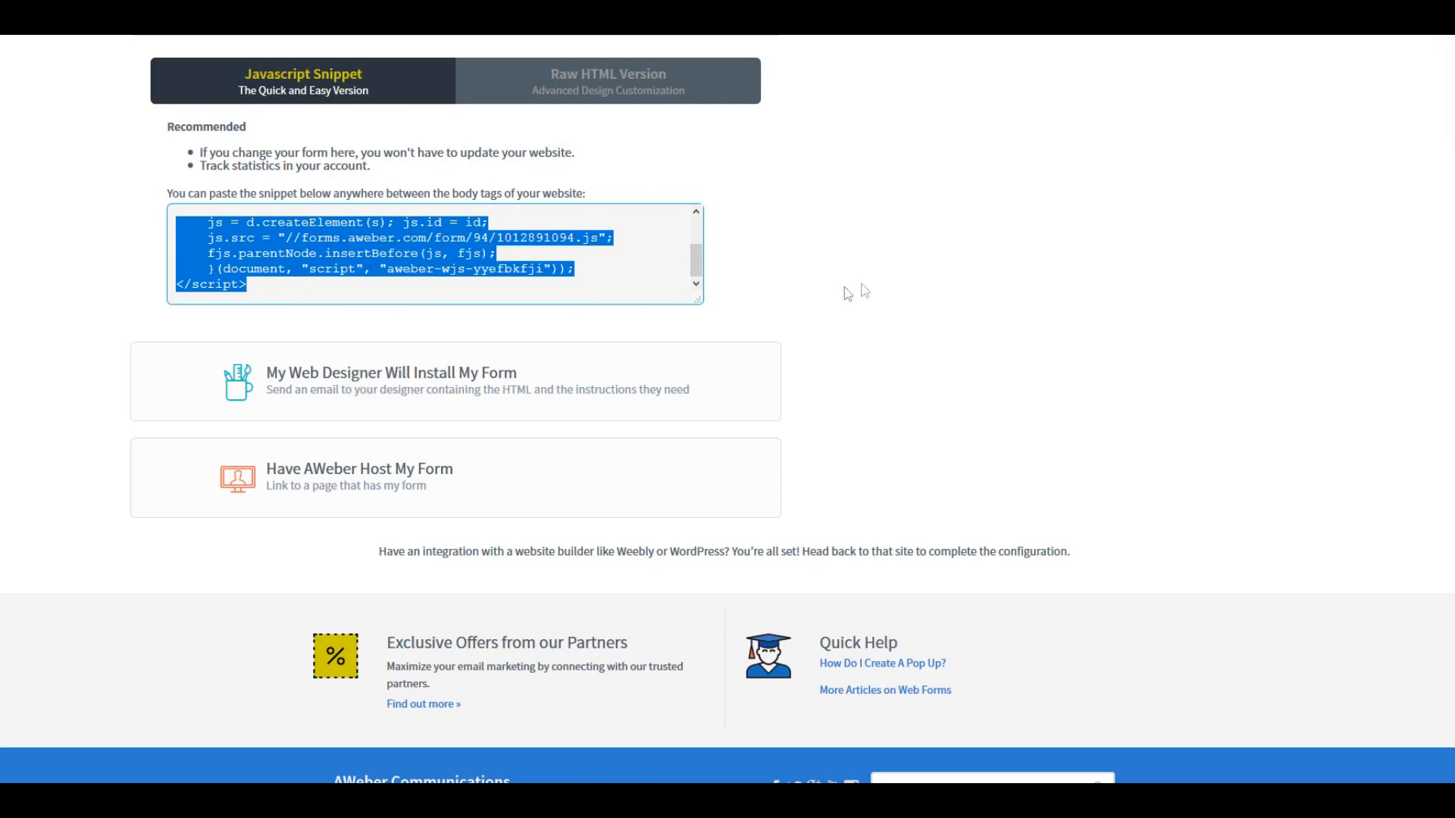
left_click(879, 288)
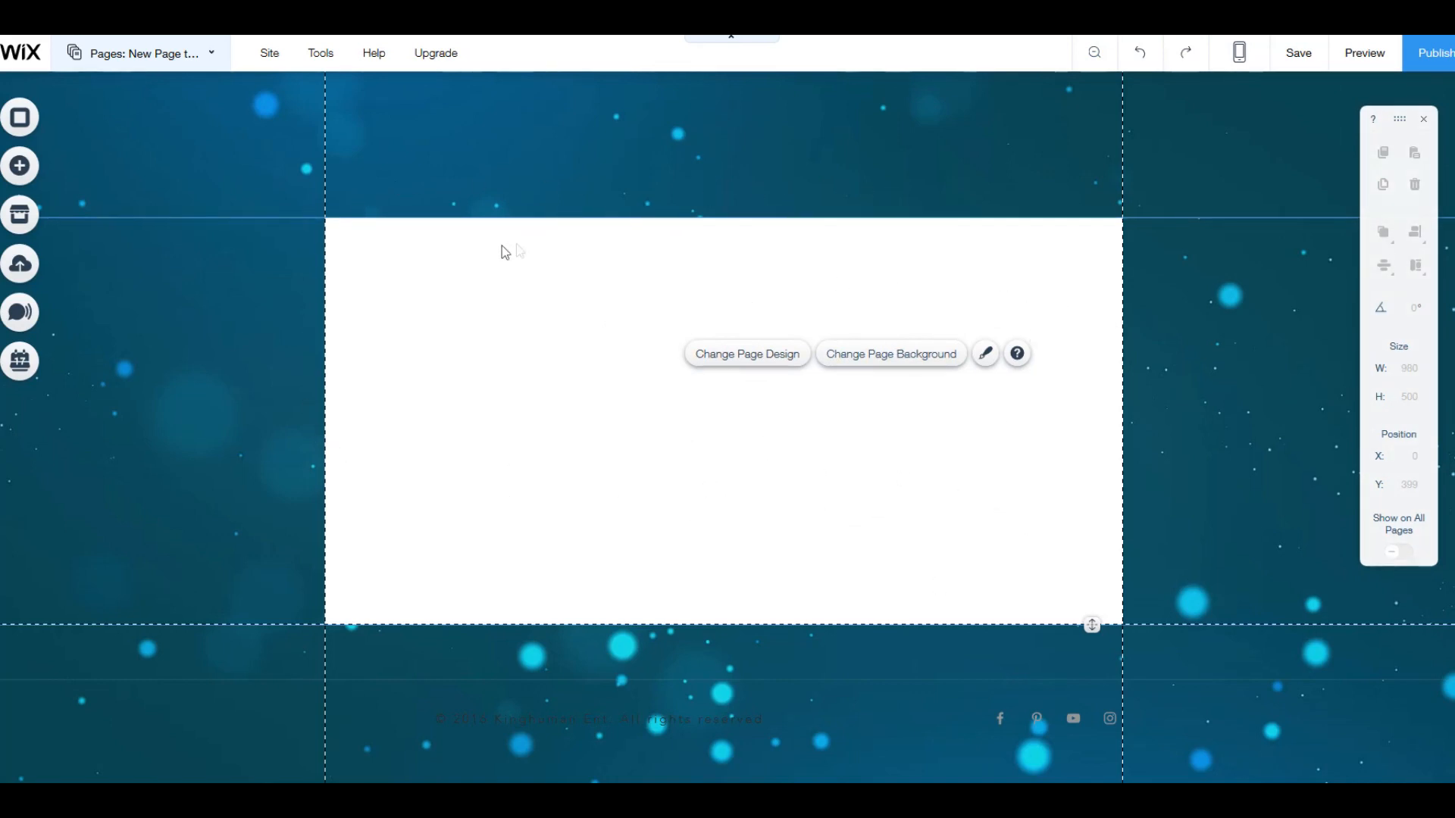
Step: In the Wix editor, add an HTML Code element on the right of the blank page and enlarge it to about 351 by 455
left_click(20, 168)
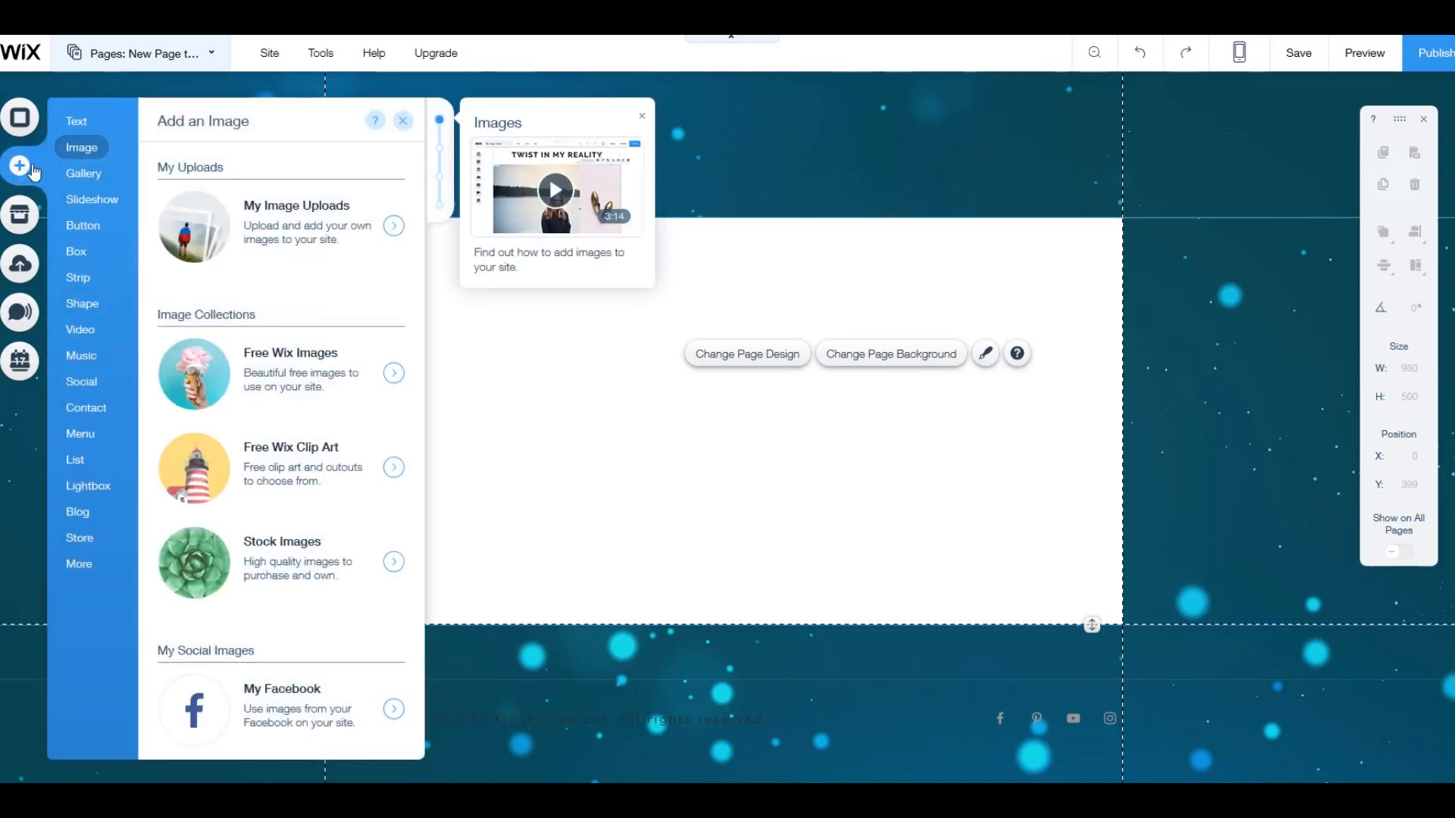
mouse_move(83, 571)
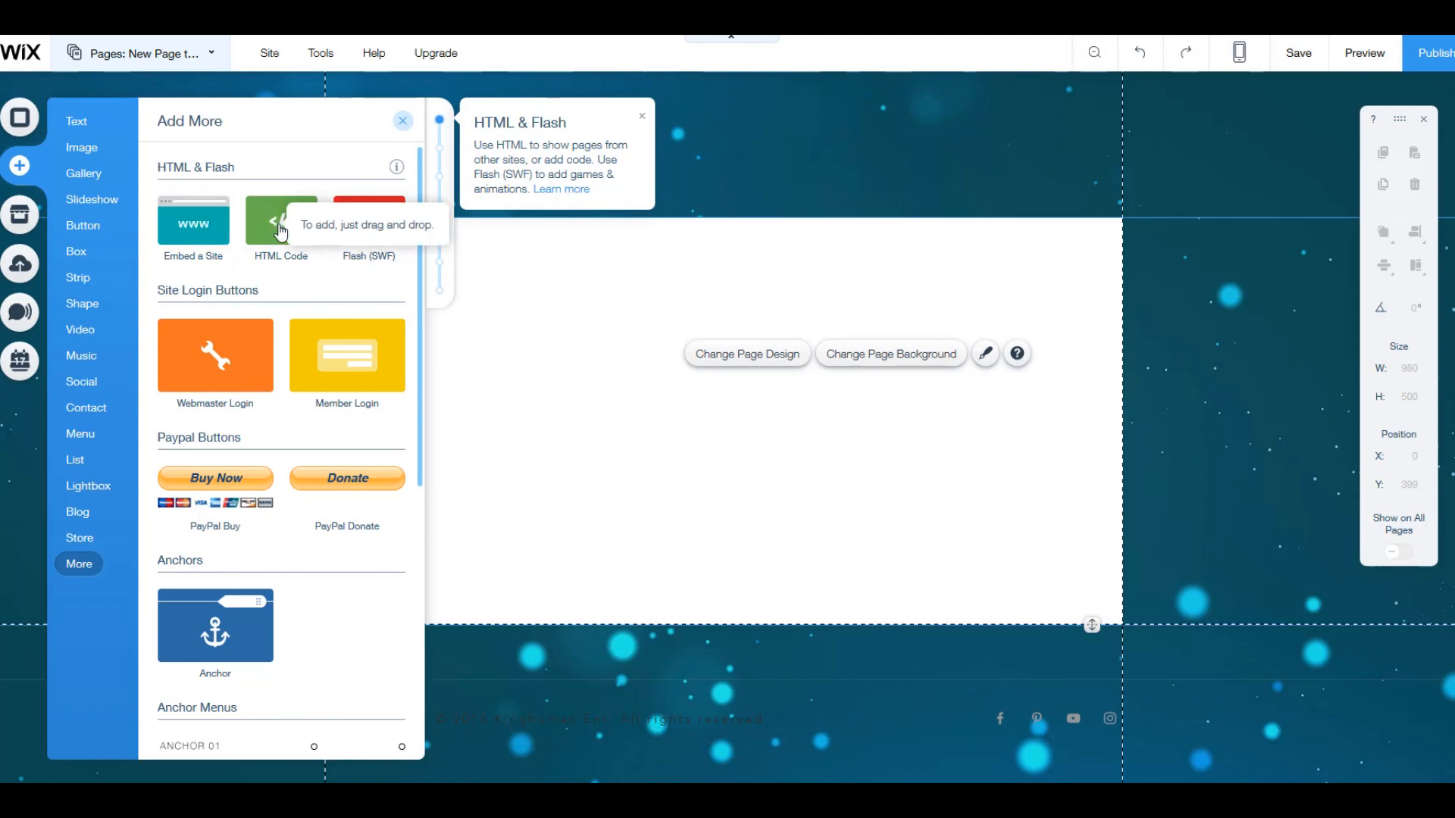
left_click_drag(281, 229, 953, 405)
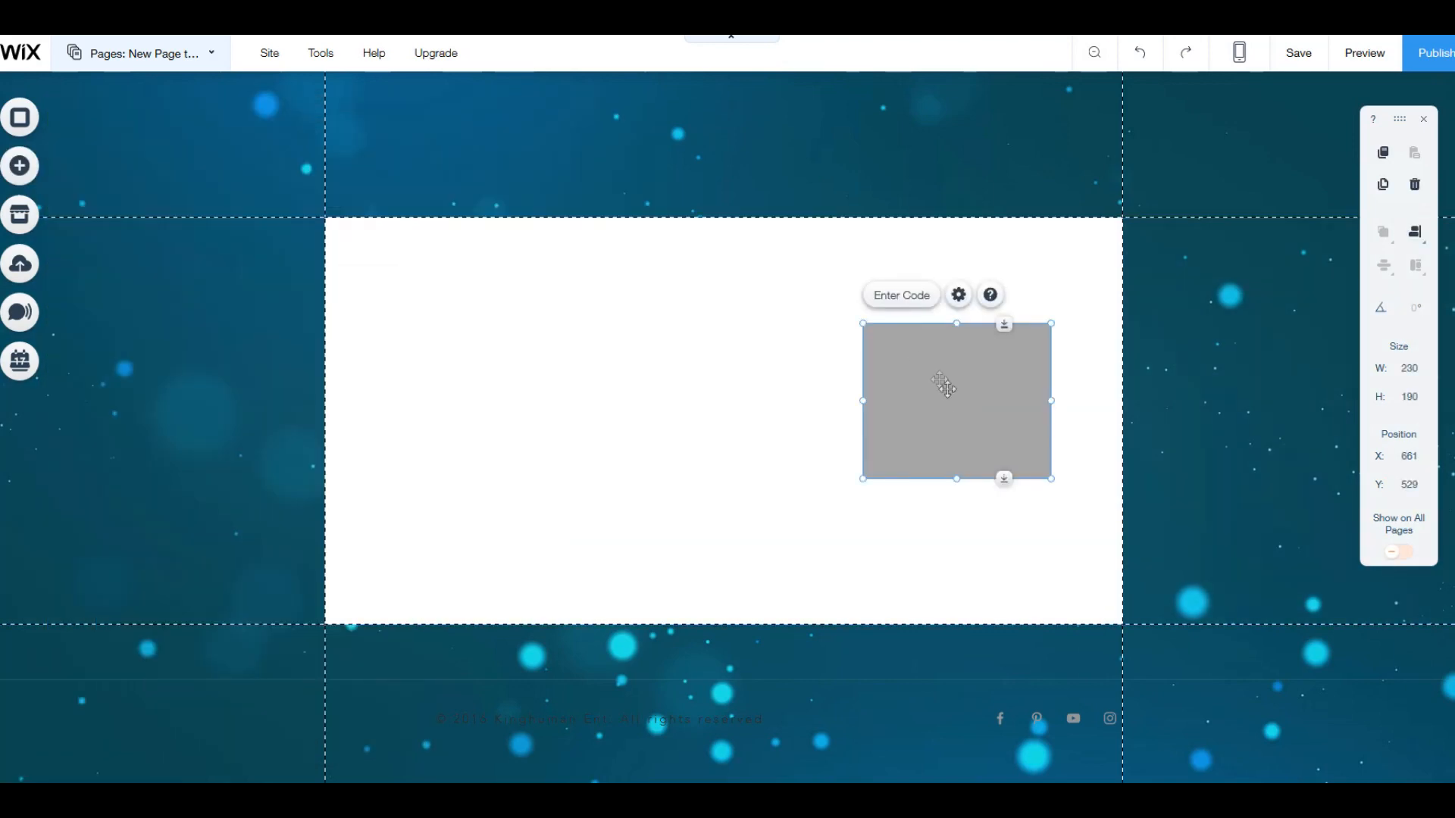
left_click_drag(863, 324, 832, 246)
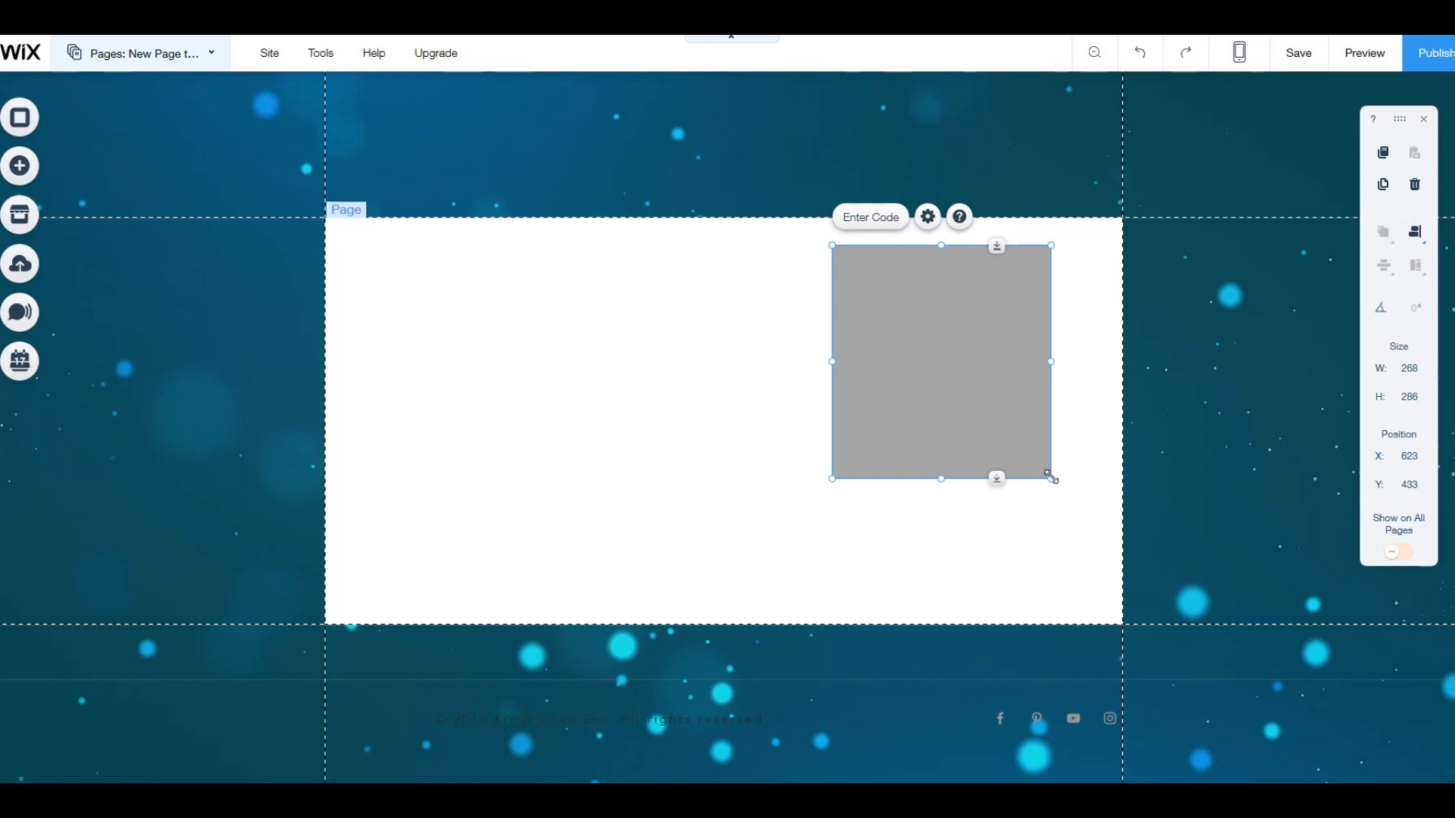
left_click_drag(1051, 478, 1116, 617)
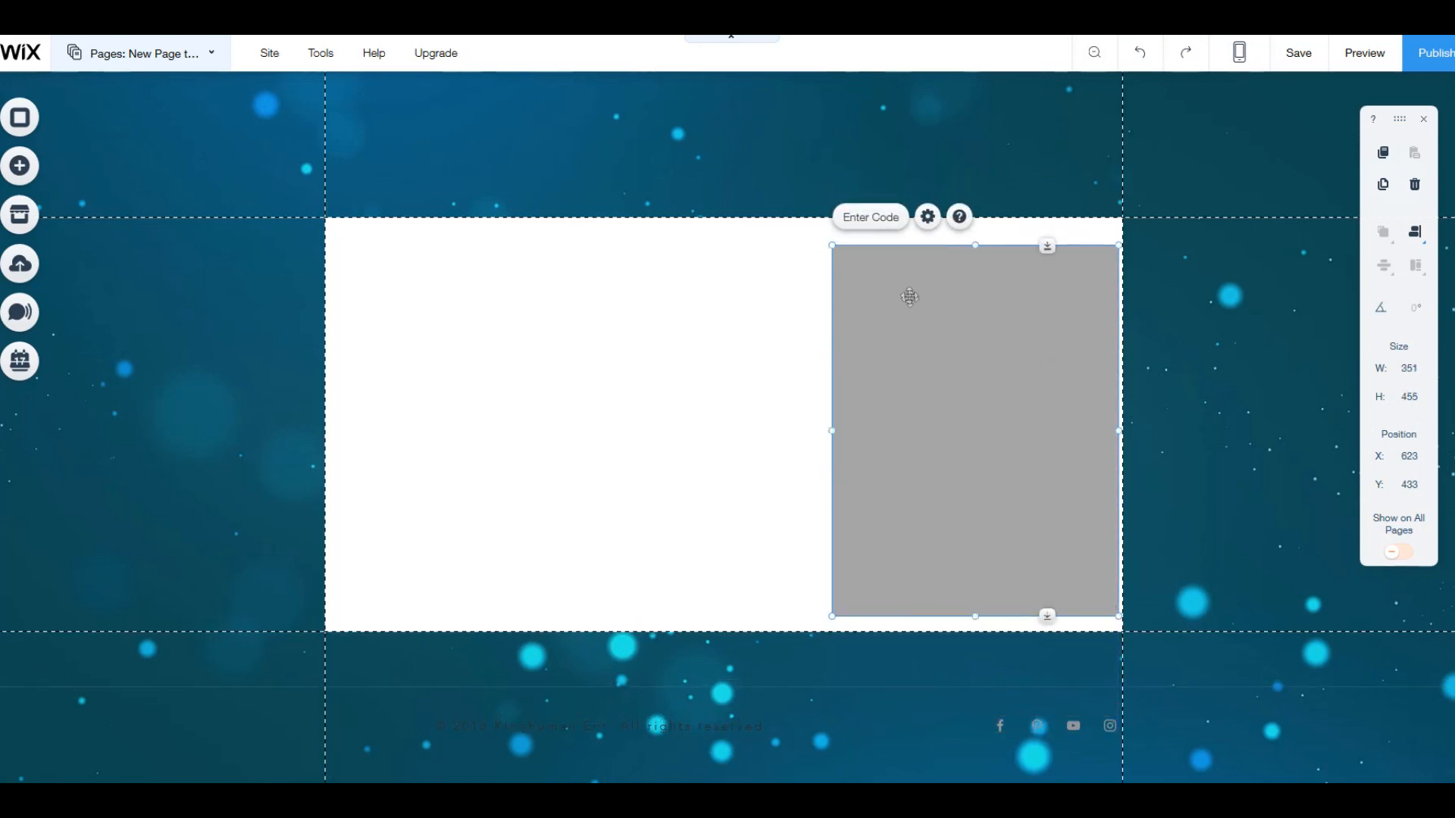
Step: Paste the copied form snippet as the HTML element's code, update it and close its settings
left_click(876, 224)
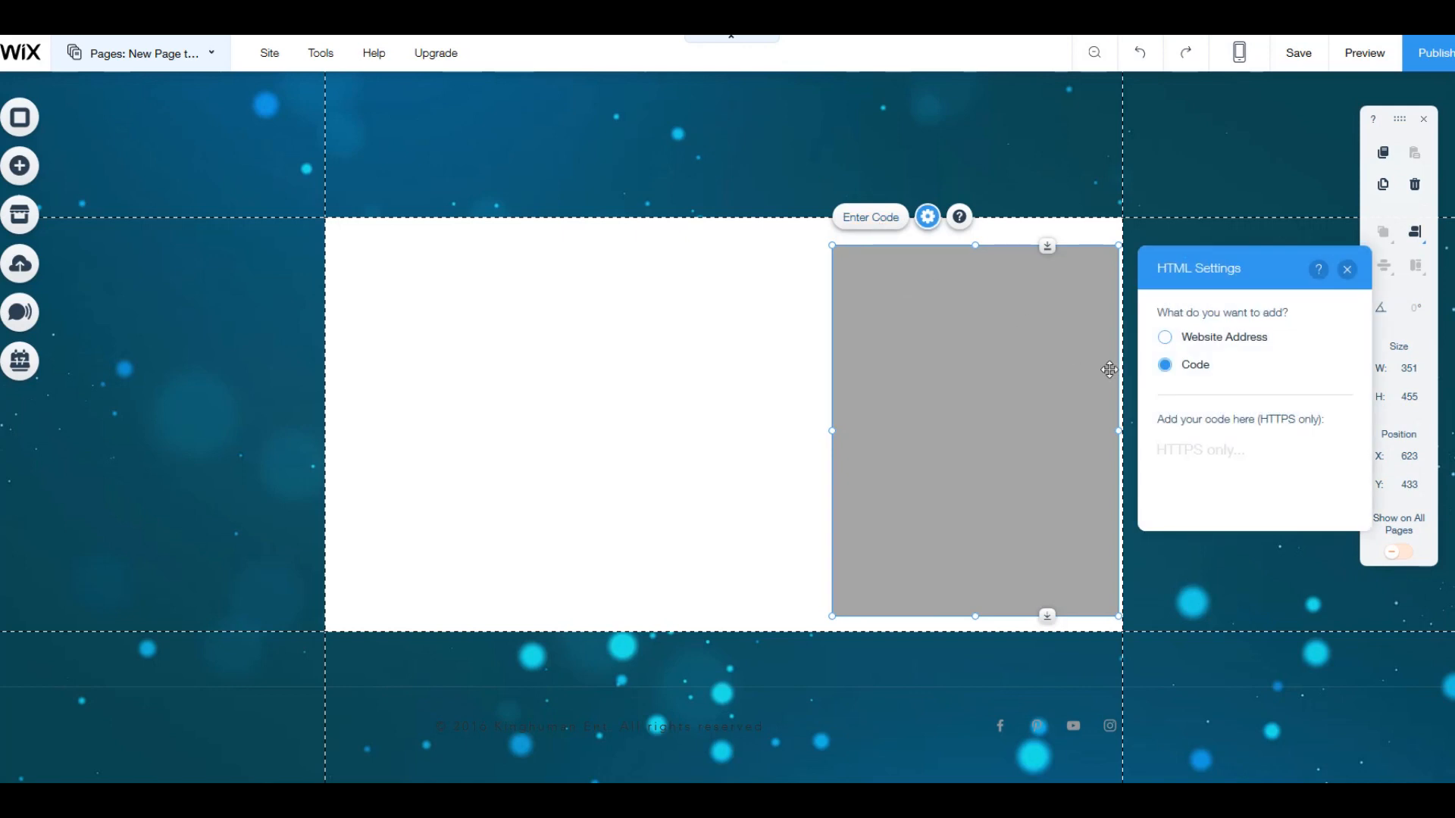
left_click(1228, 458)
right_click(1213, 453)
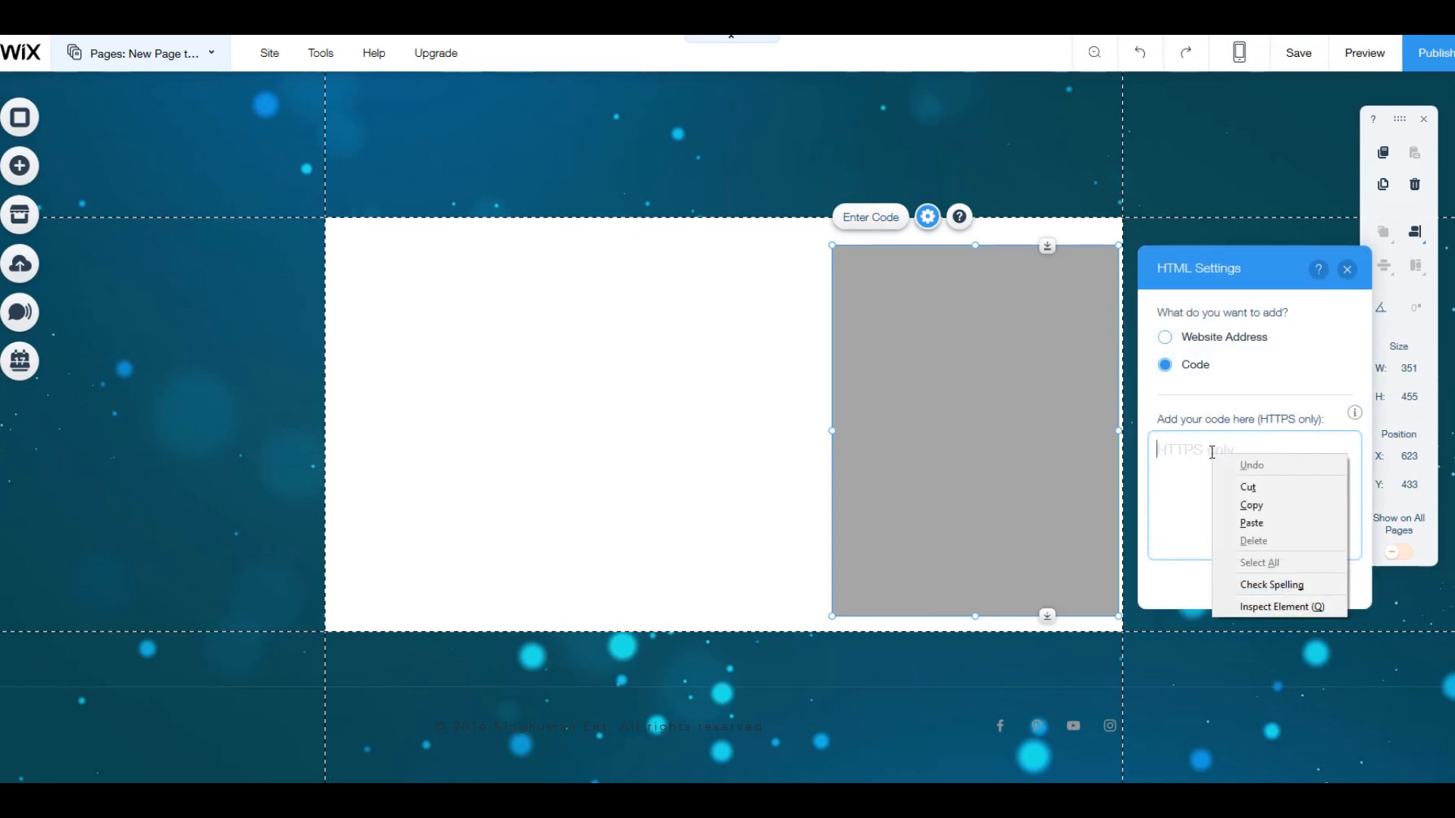
left_click(1251, 523)
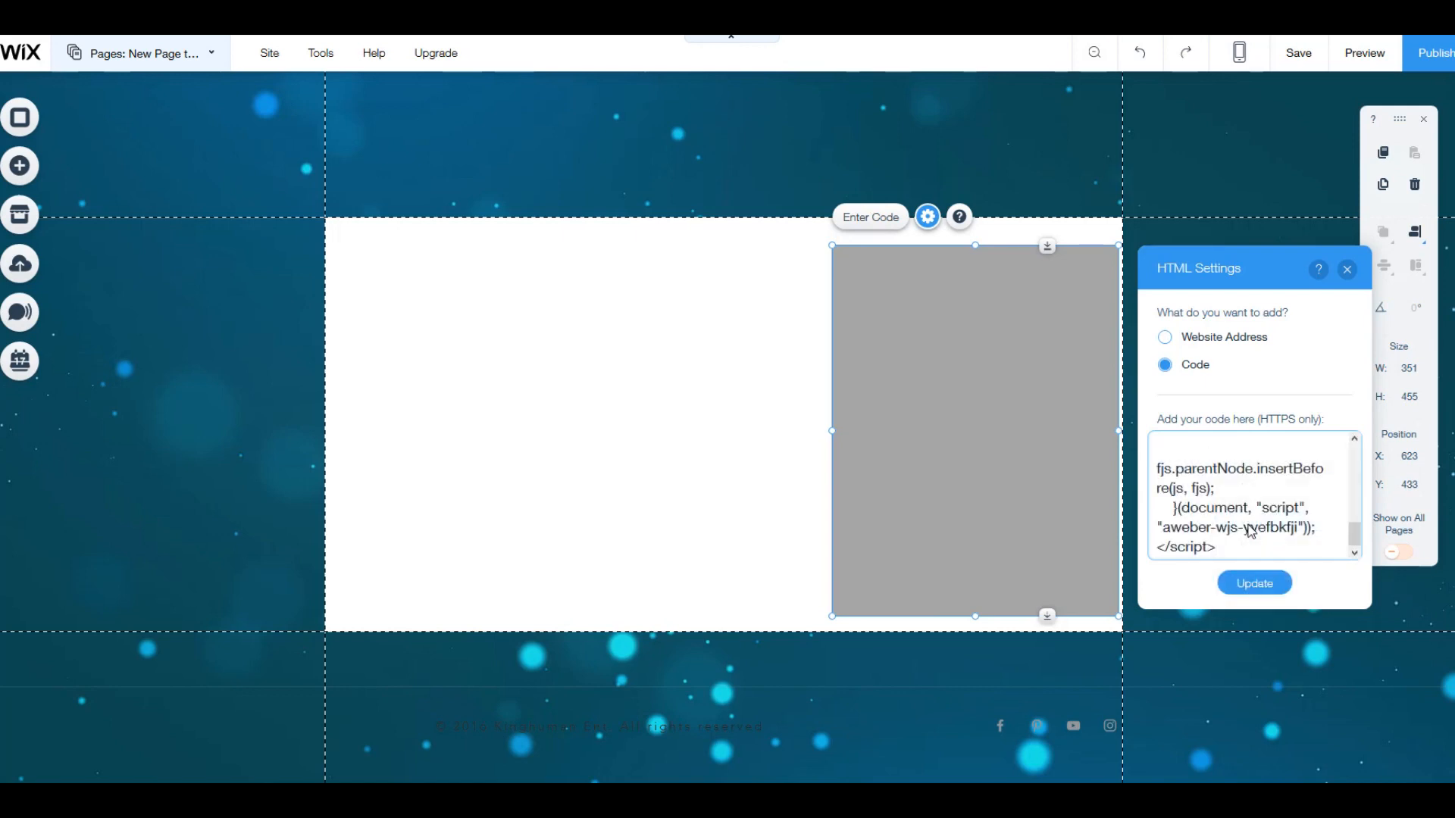
left_click(1252, 584)
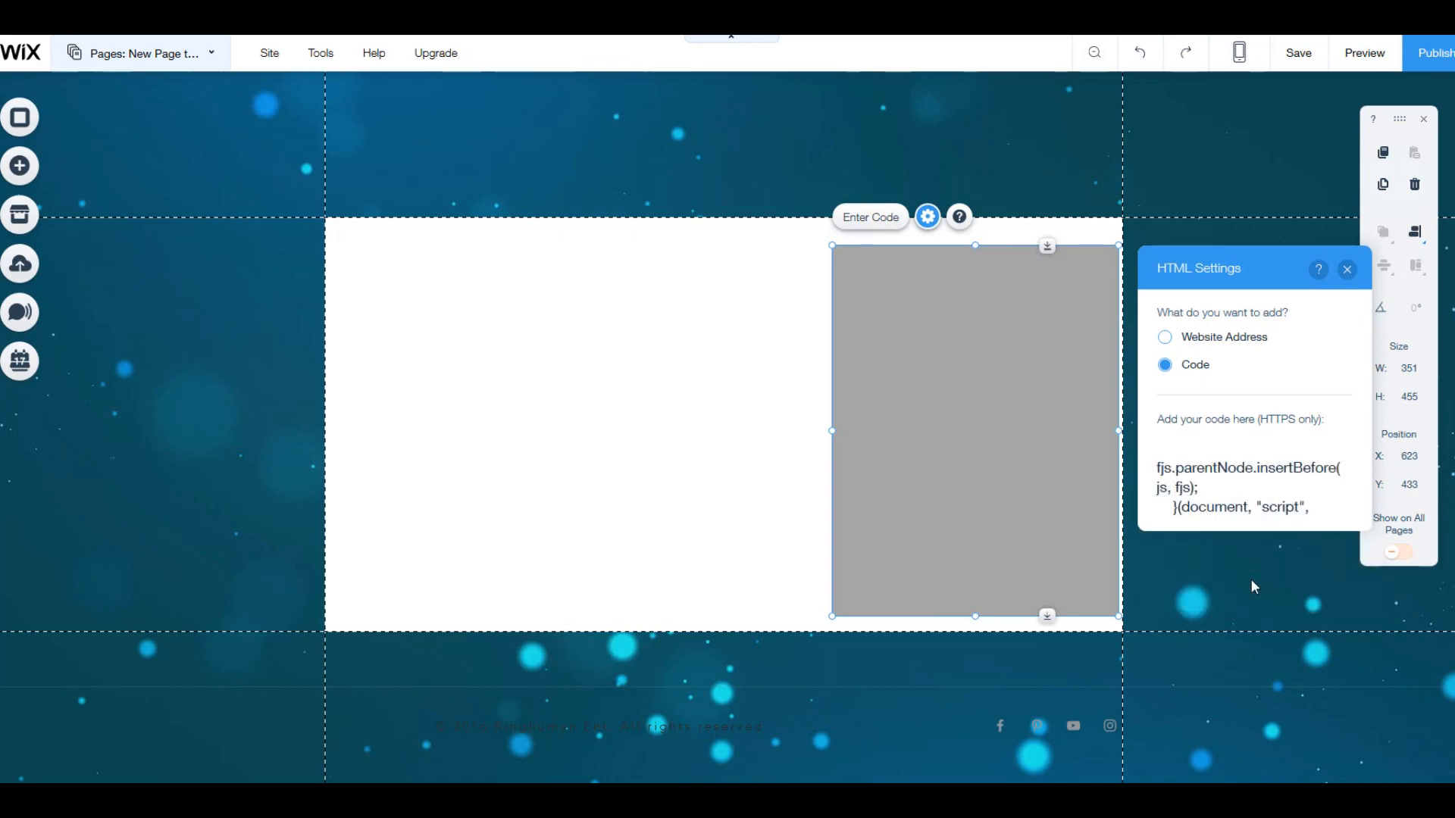
left_click(1348, 271)
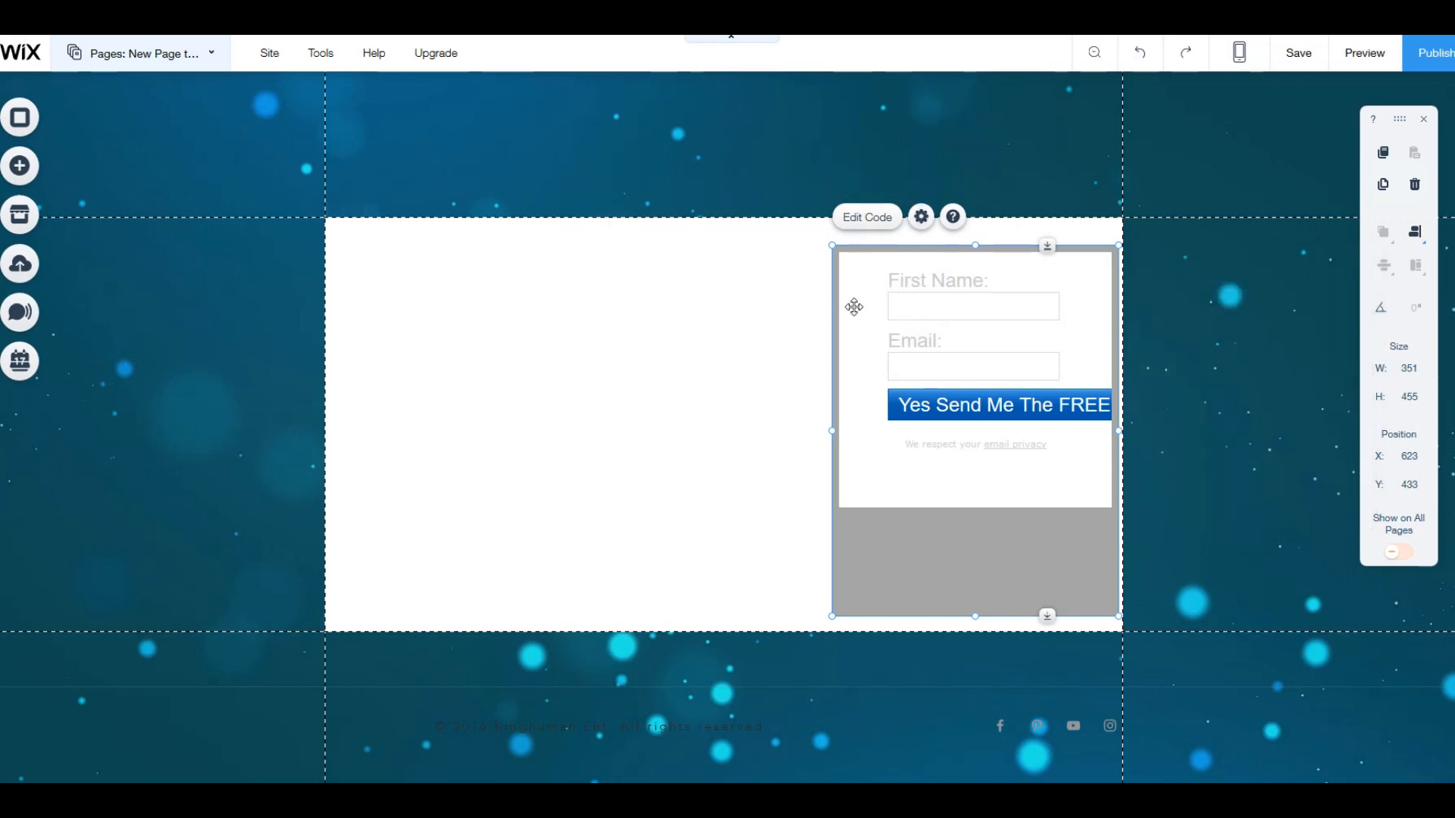
Step: Widen the embedded form leftward to about 454 and lower its upper edge so its height is about 325
left_click_drag(832, 430, 747, 434)
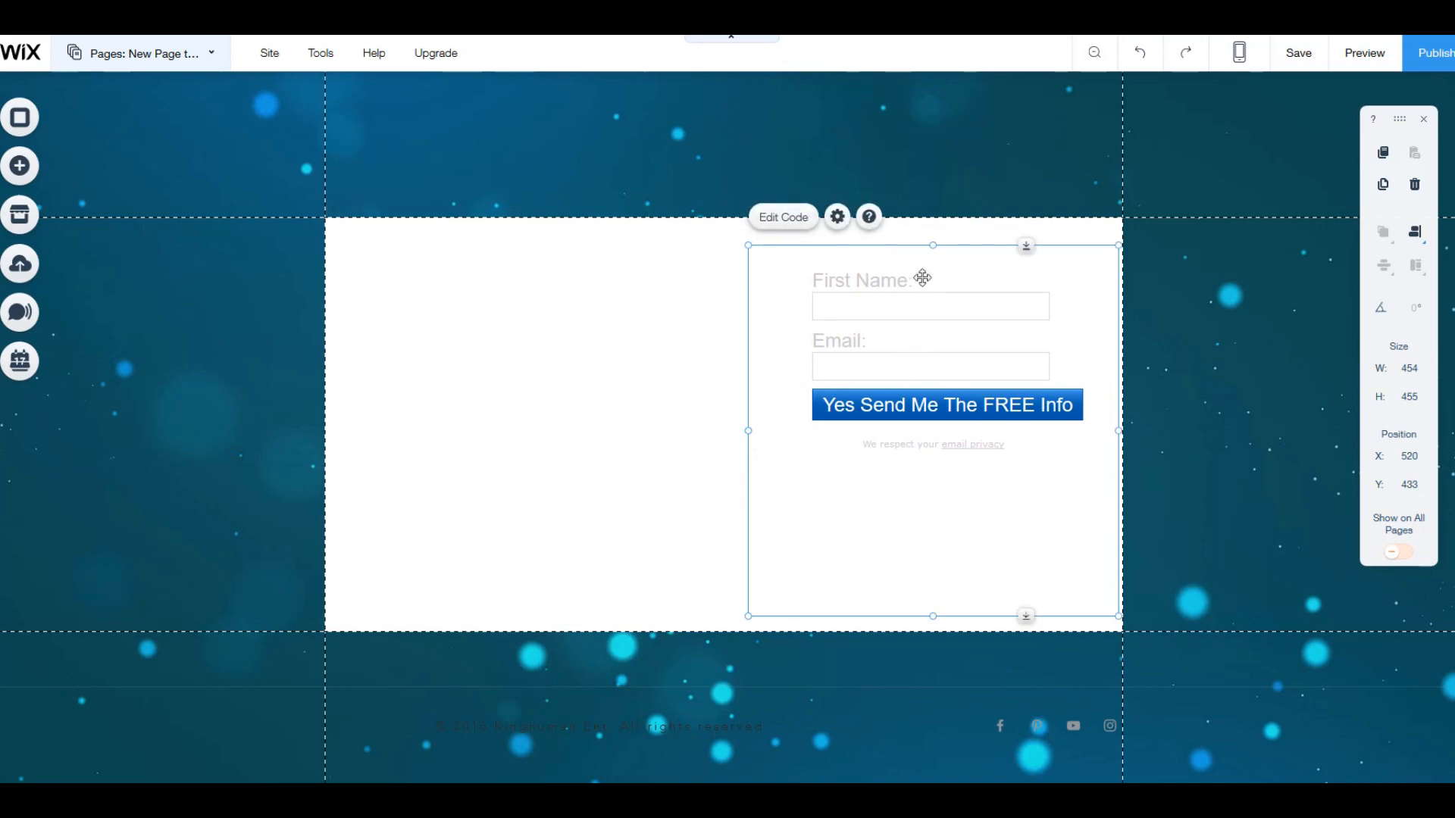
left_click_drag(933, 247, 942, 354)
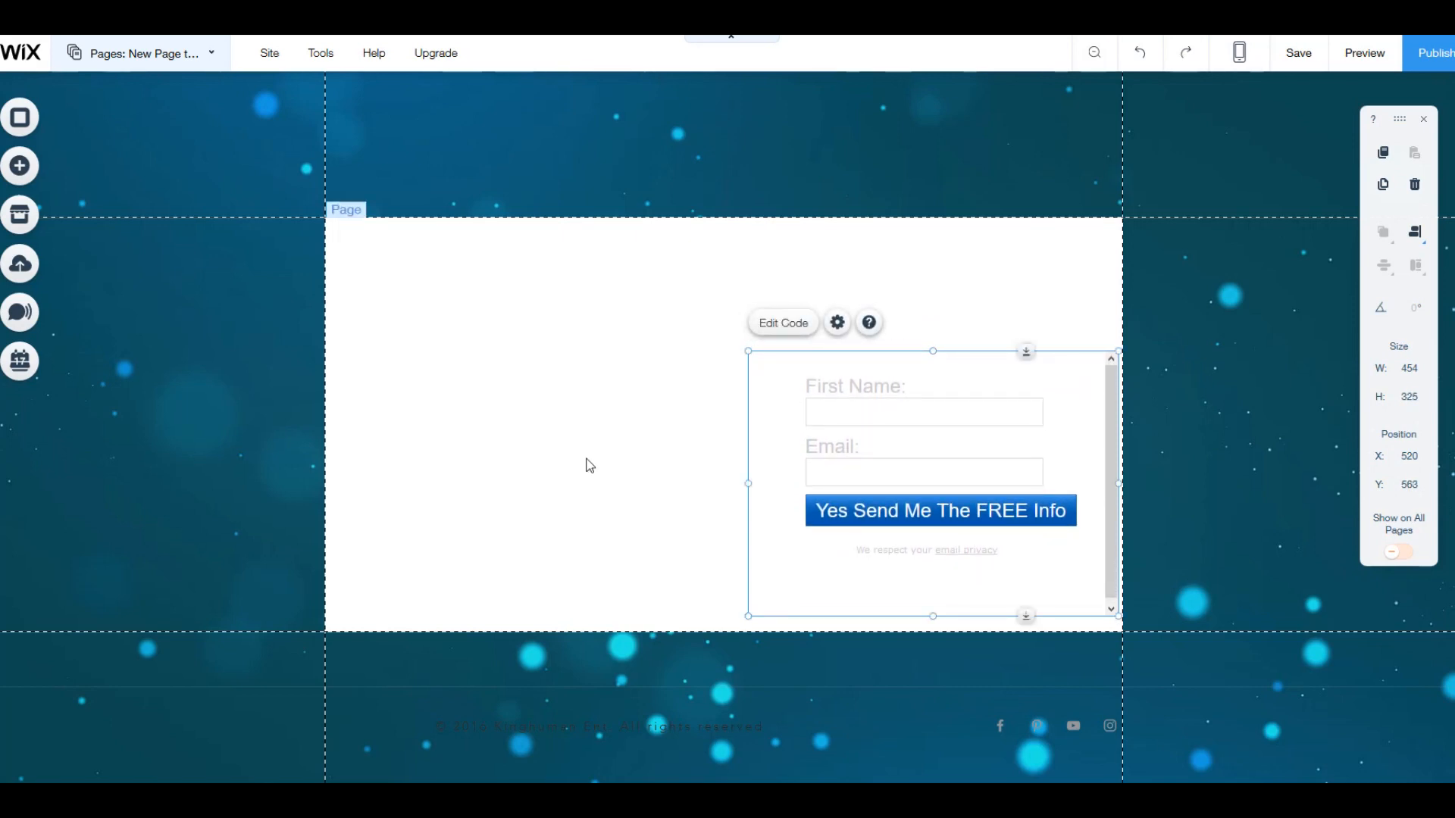
Step: Open the background choices for the page that holds the embedded form
left_click(589, 466)
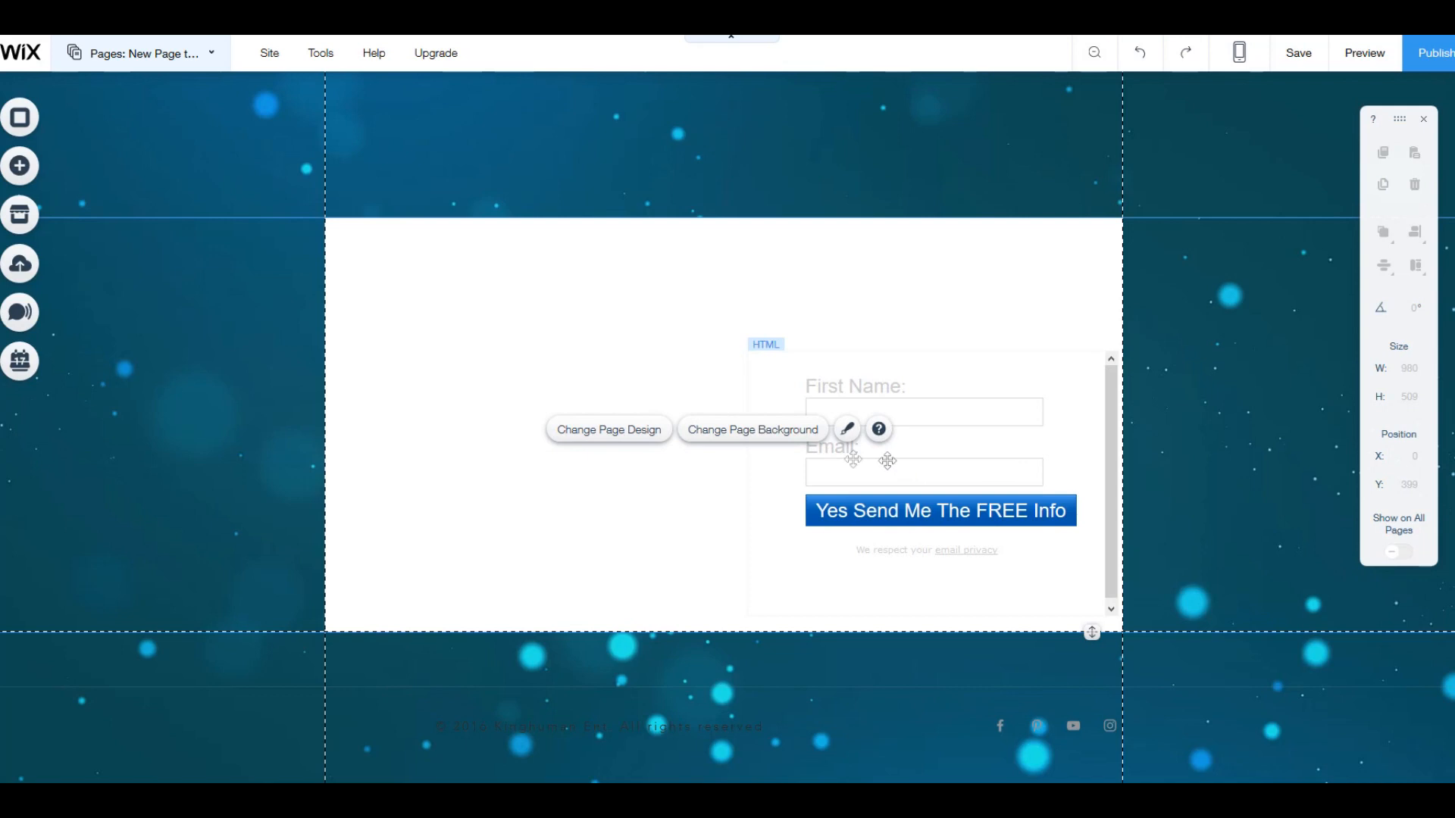
left_click(232, 508)
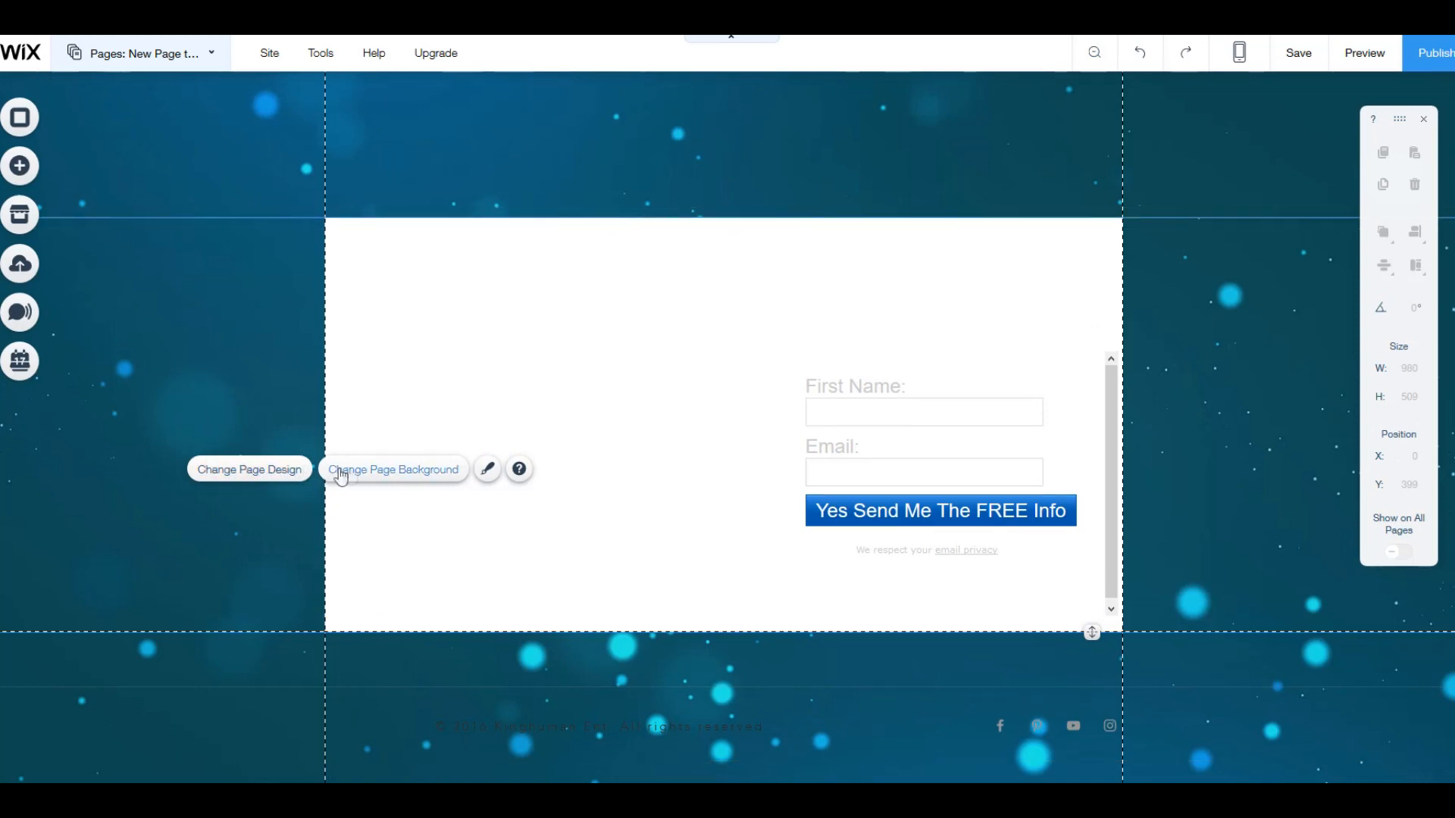
left_click(414, 471)
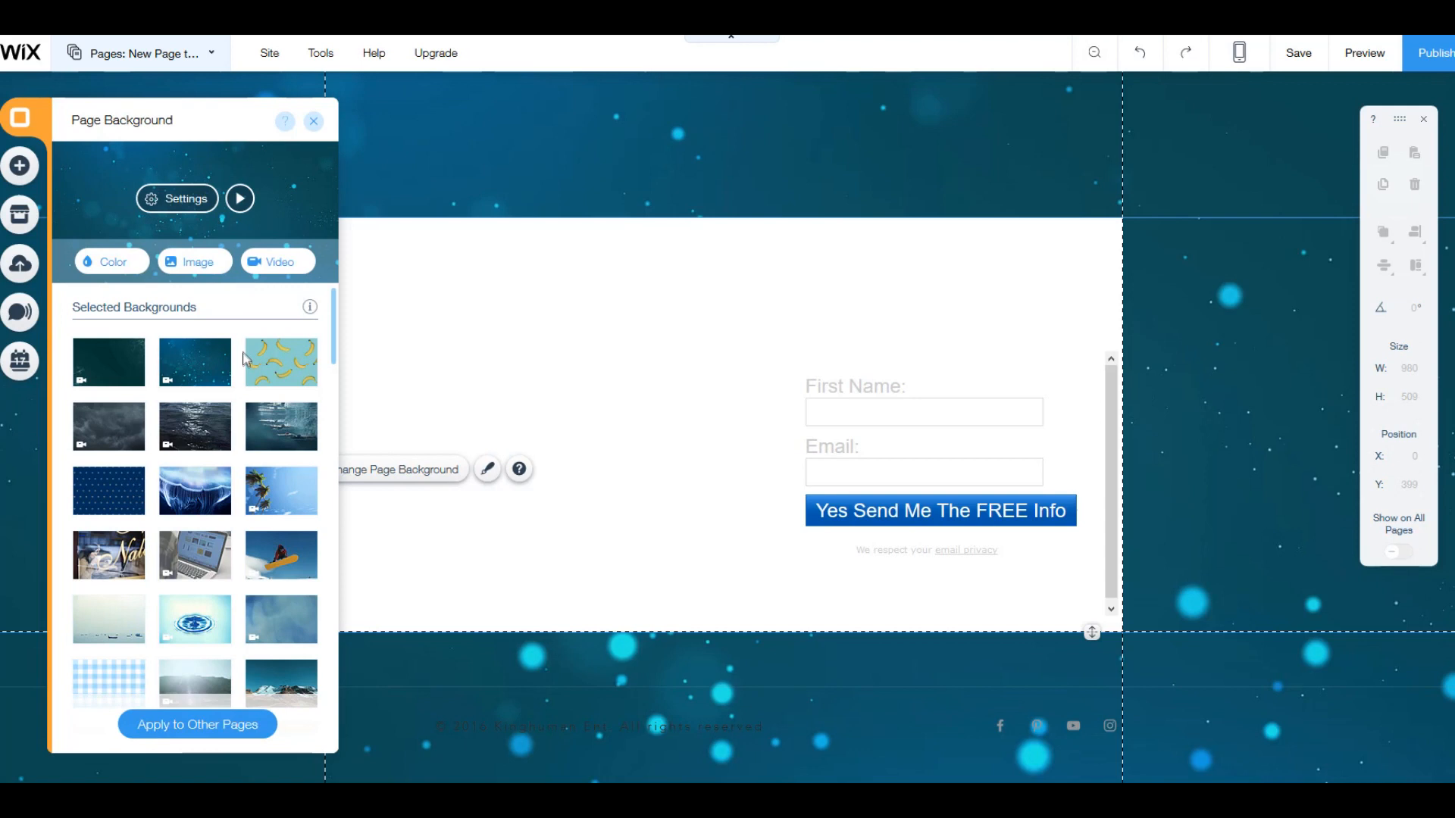
Step: Apply the Dogs in the Park video as the page background
mouse_move(195, 381)
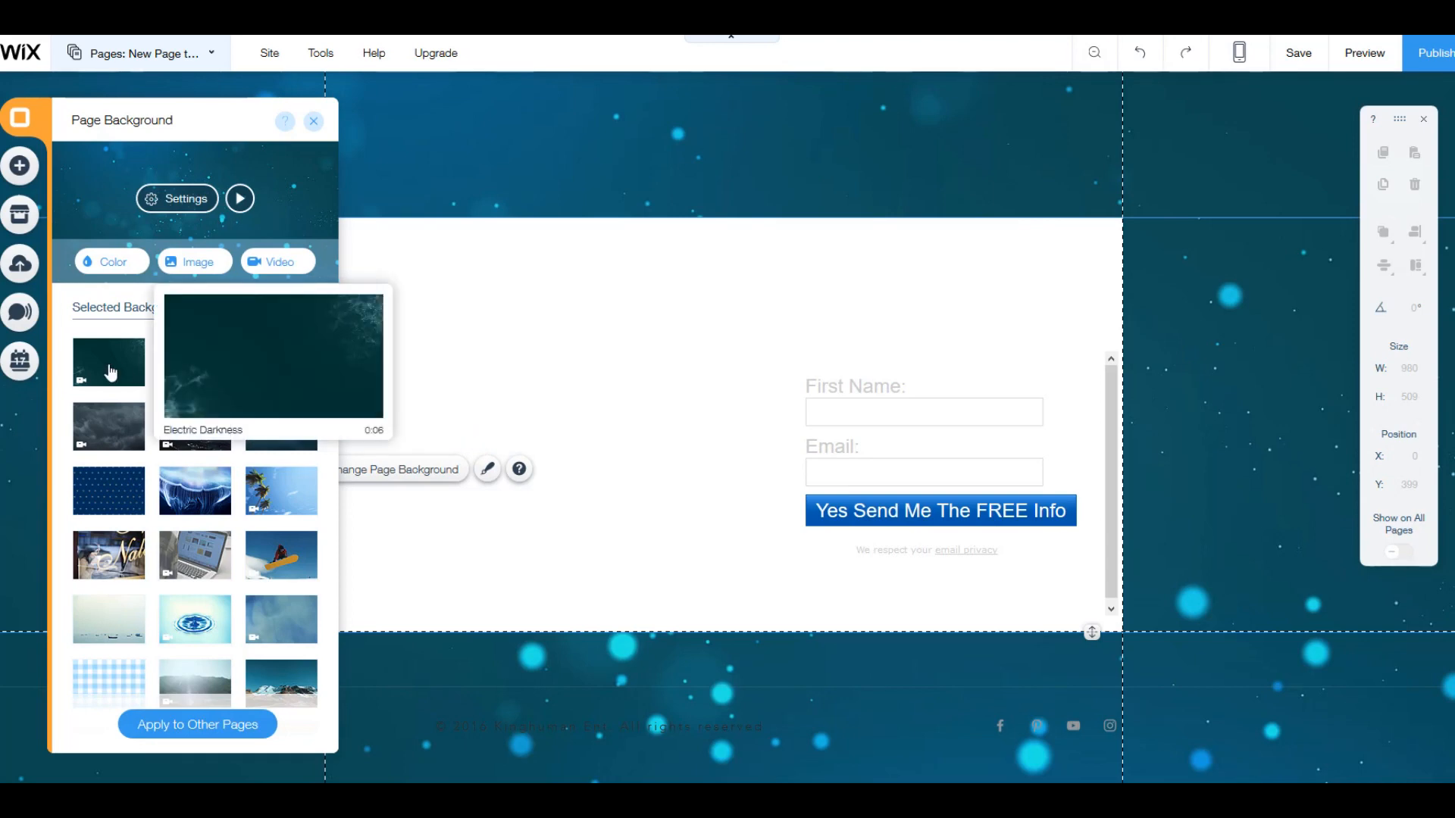
scroll(227, 442, "down", 2)
scroll(227, 442, "down", 5)
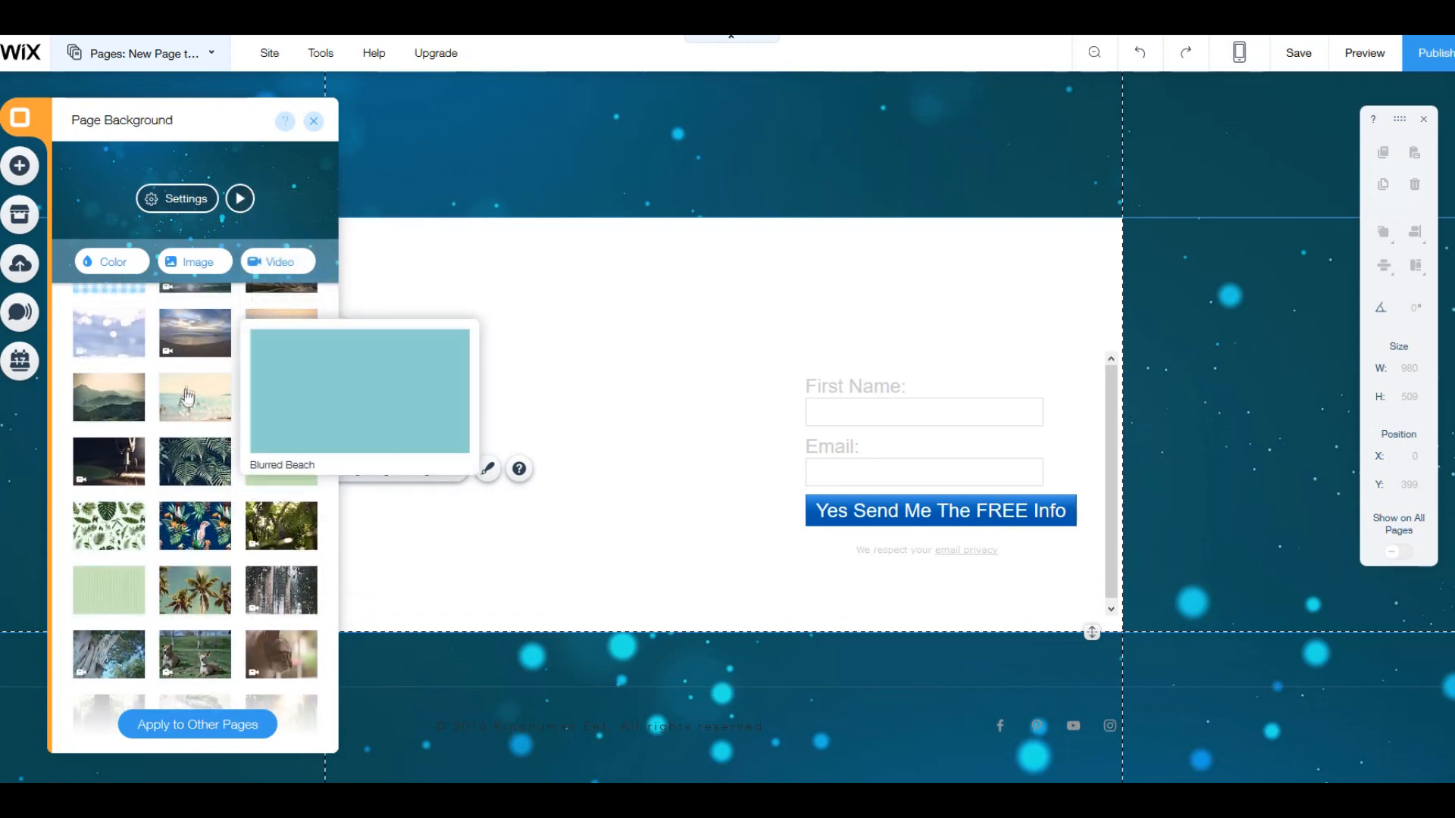
scroll(190, 401, "down", 3)
scroll(184, 429, "down", 1)
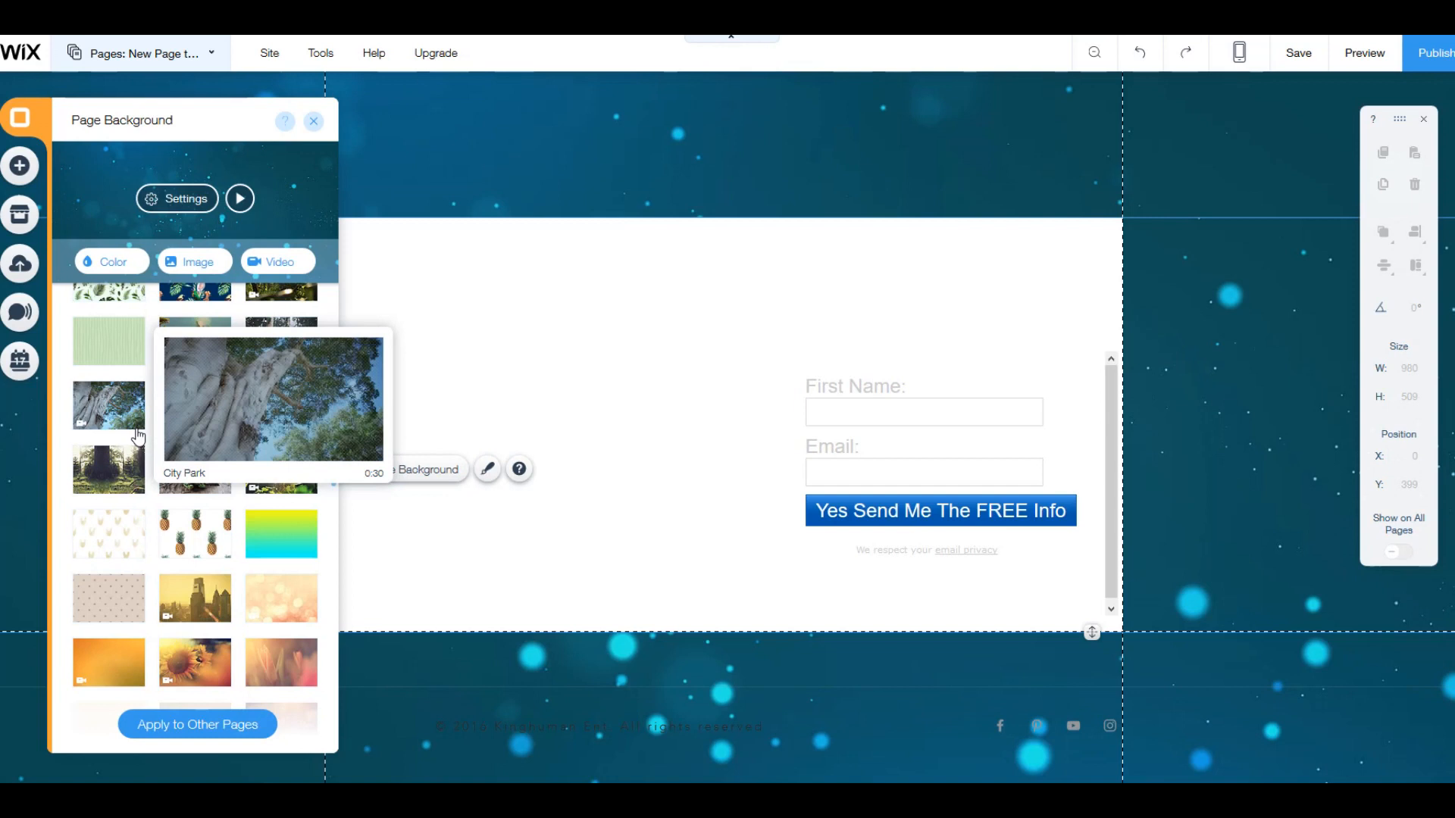
mouse_move(188, 413)
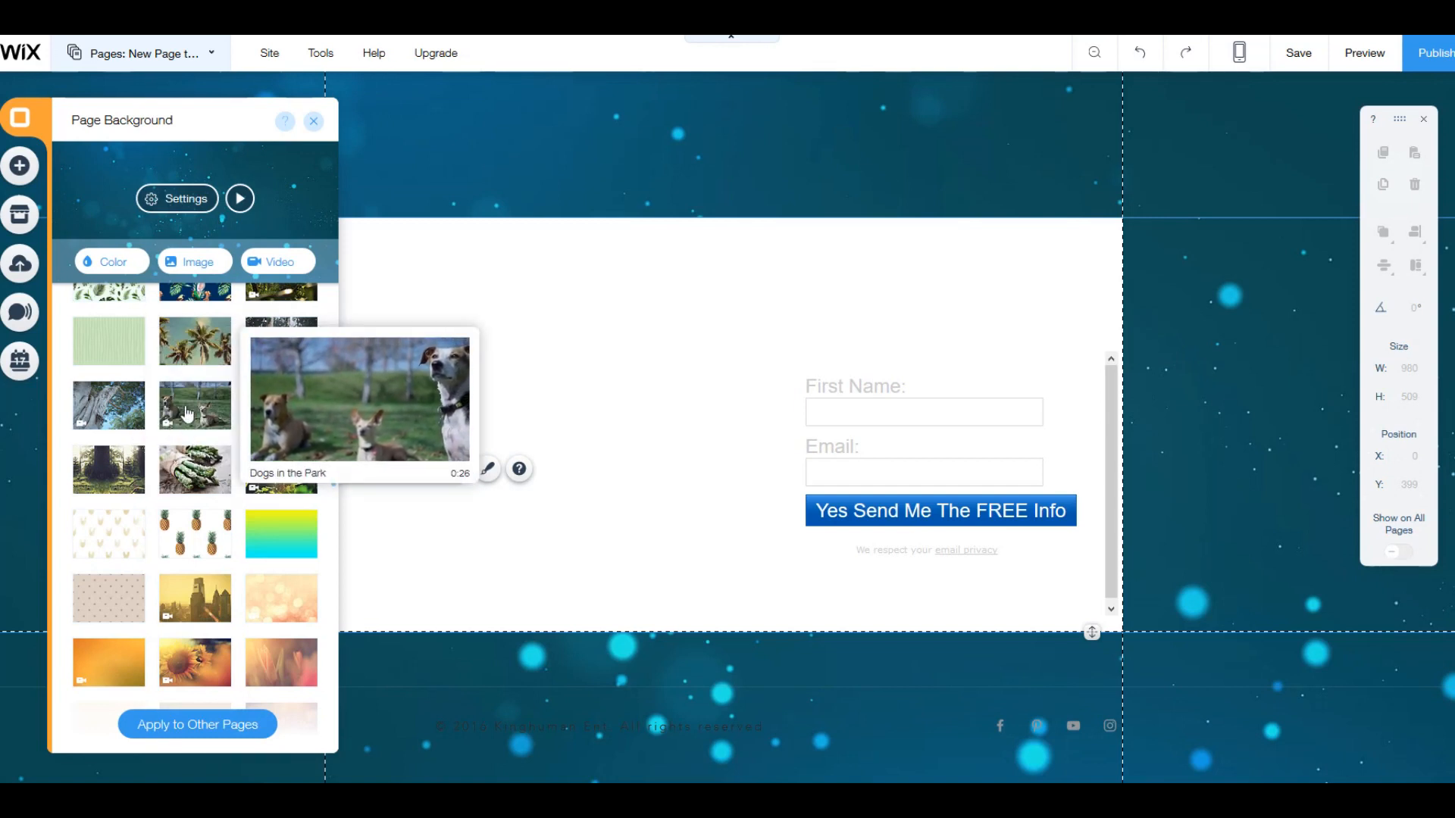
left_click(188, 413)
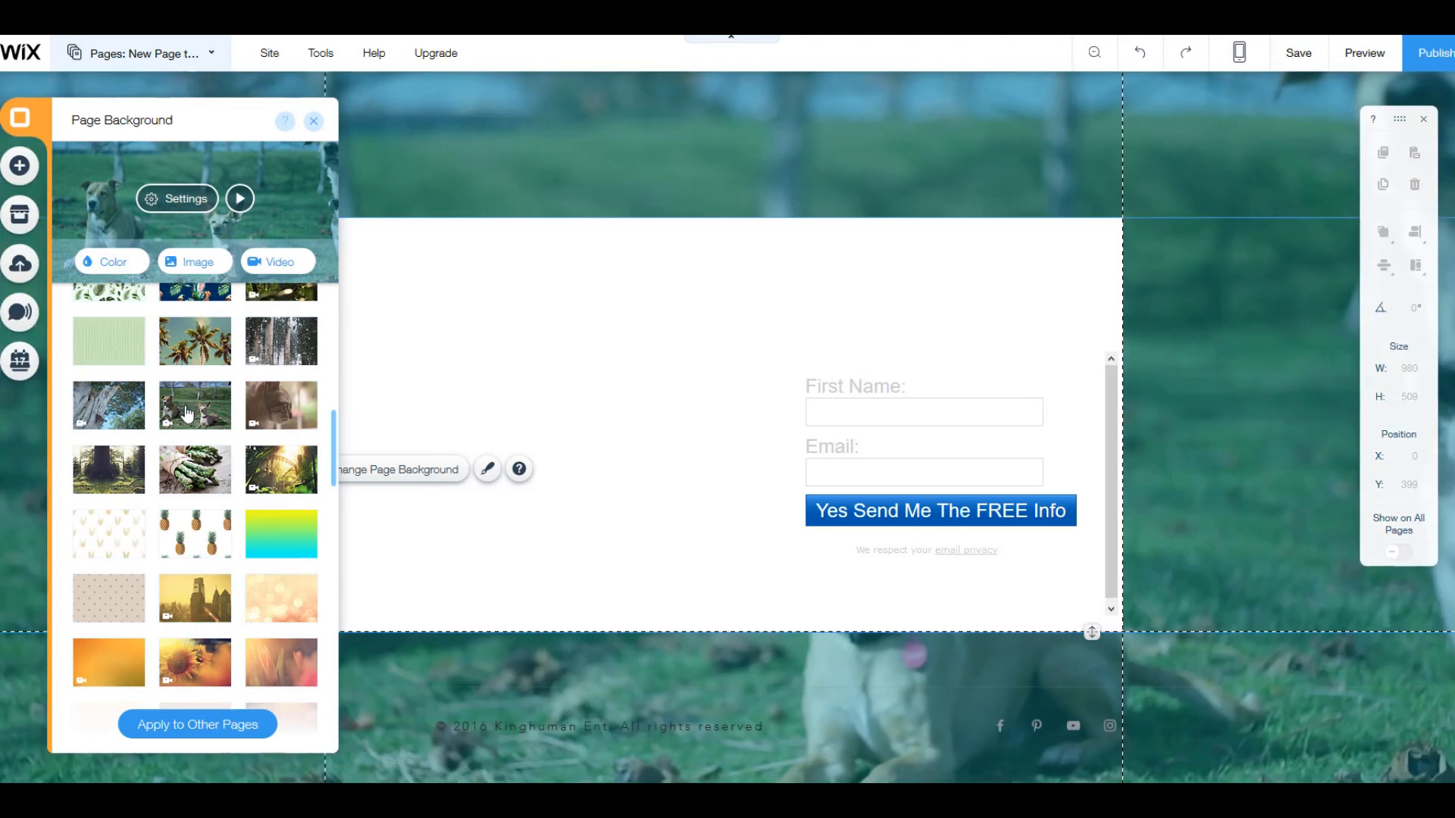
Step: Set the page background to the Paradise Serenity video and close the background choices
scroll(210, 423, "down", 3)
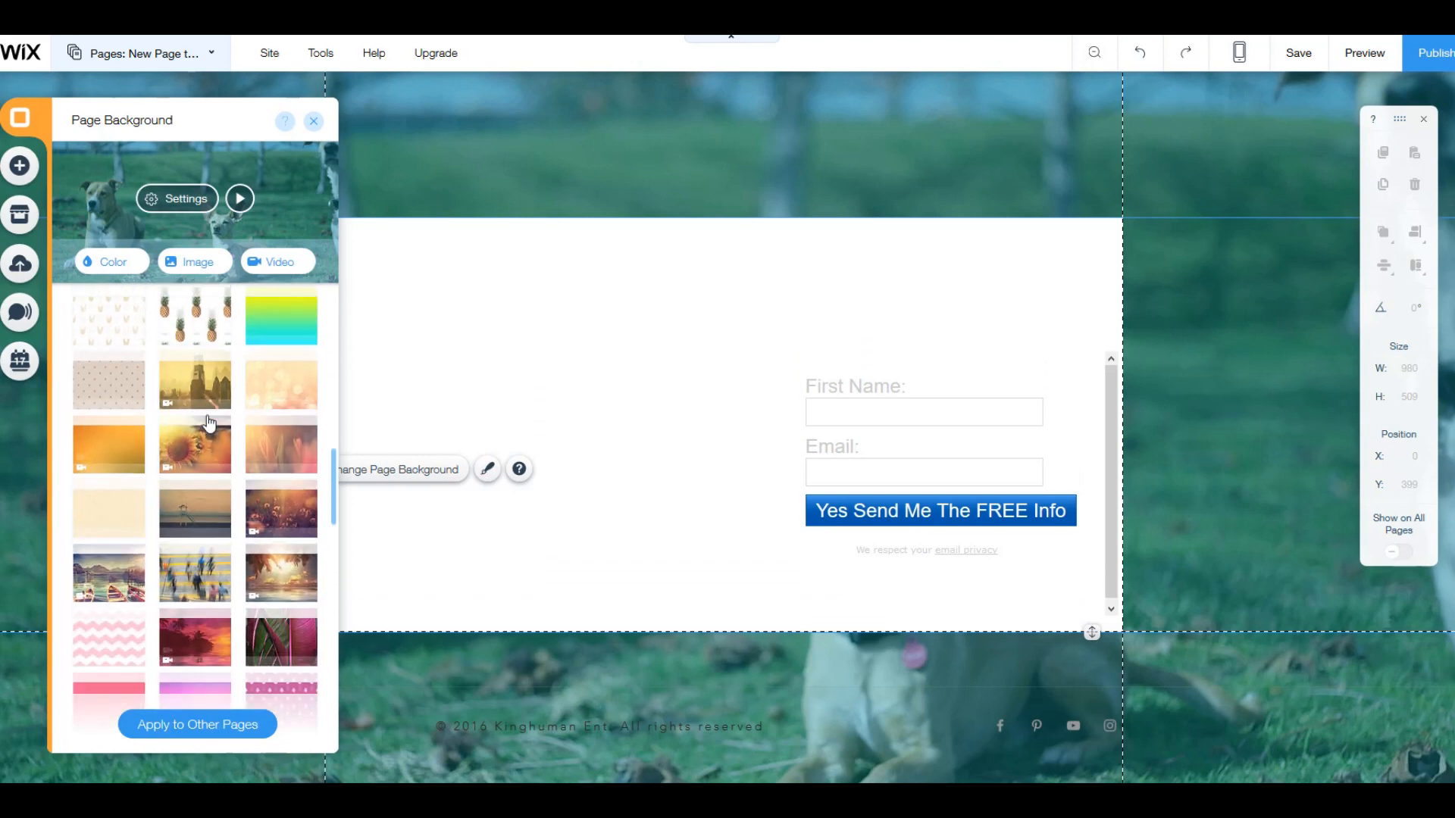
scroll(210, 422, "down", 3)
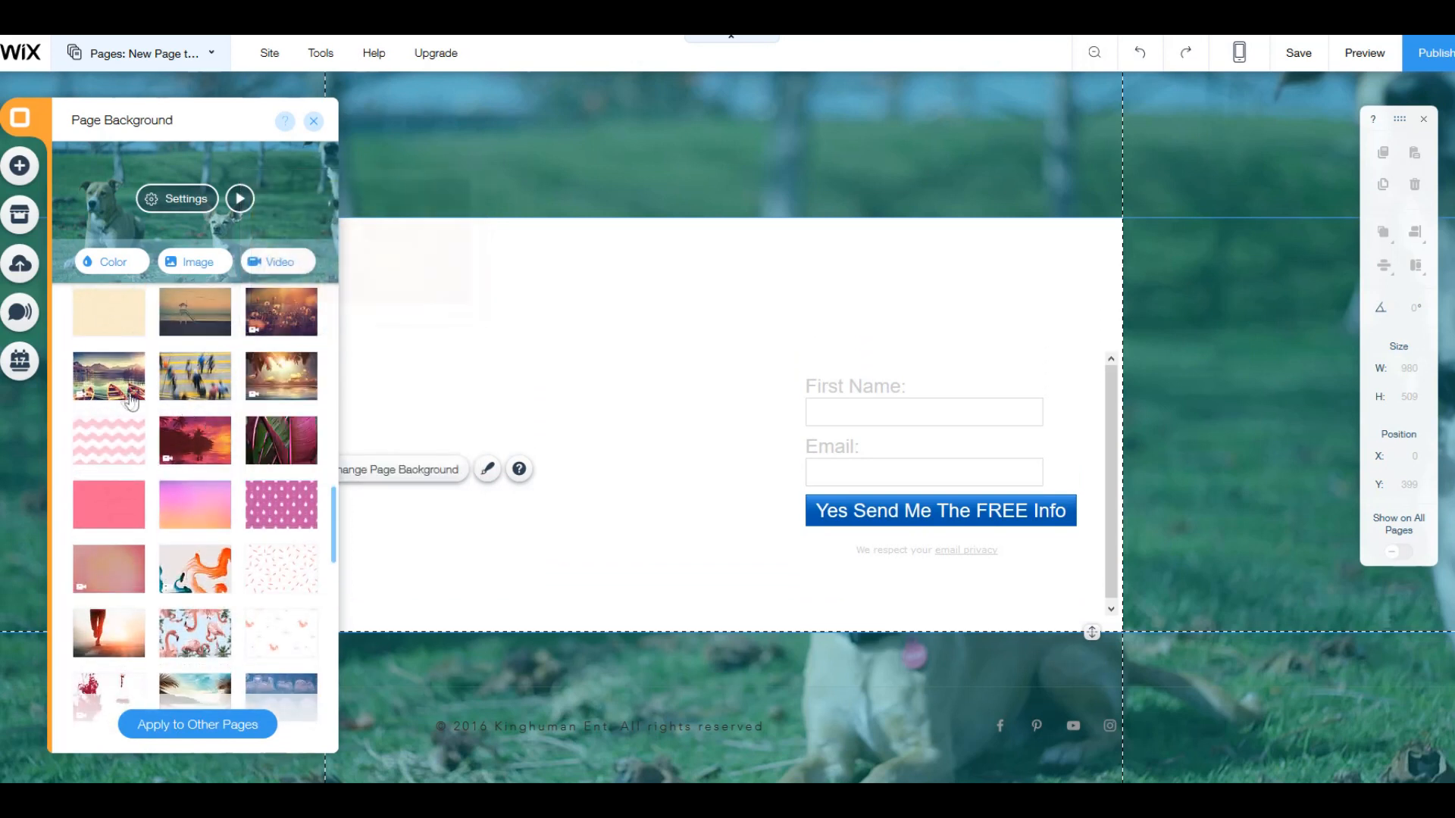
mouse_move(287, 387)
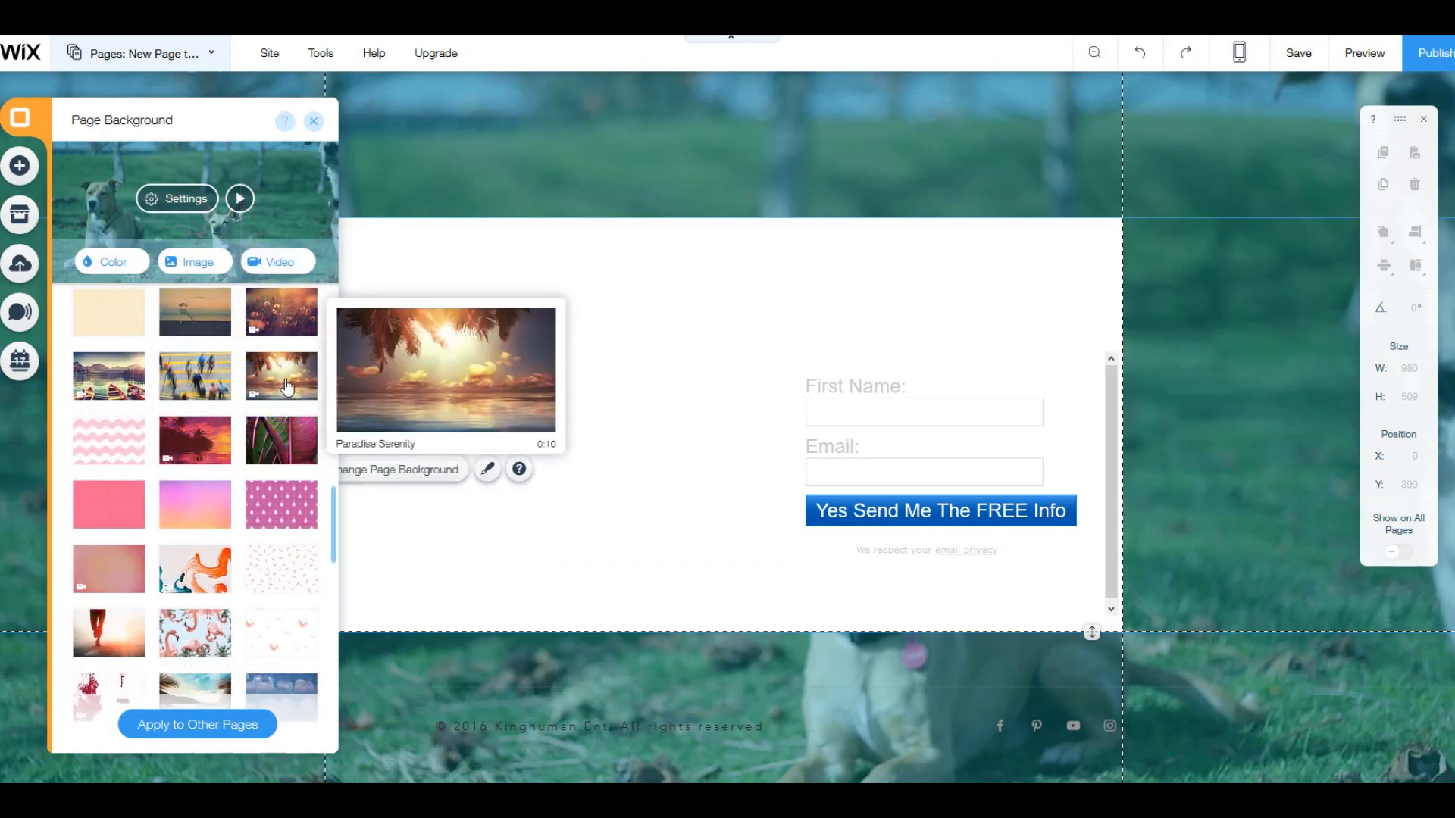
mouse_move(108, 381)
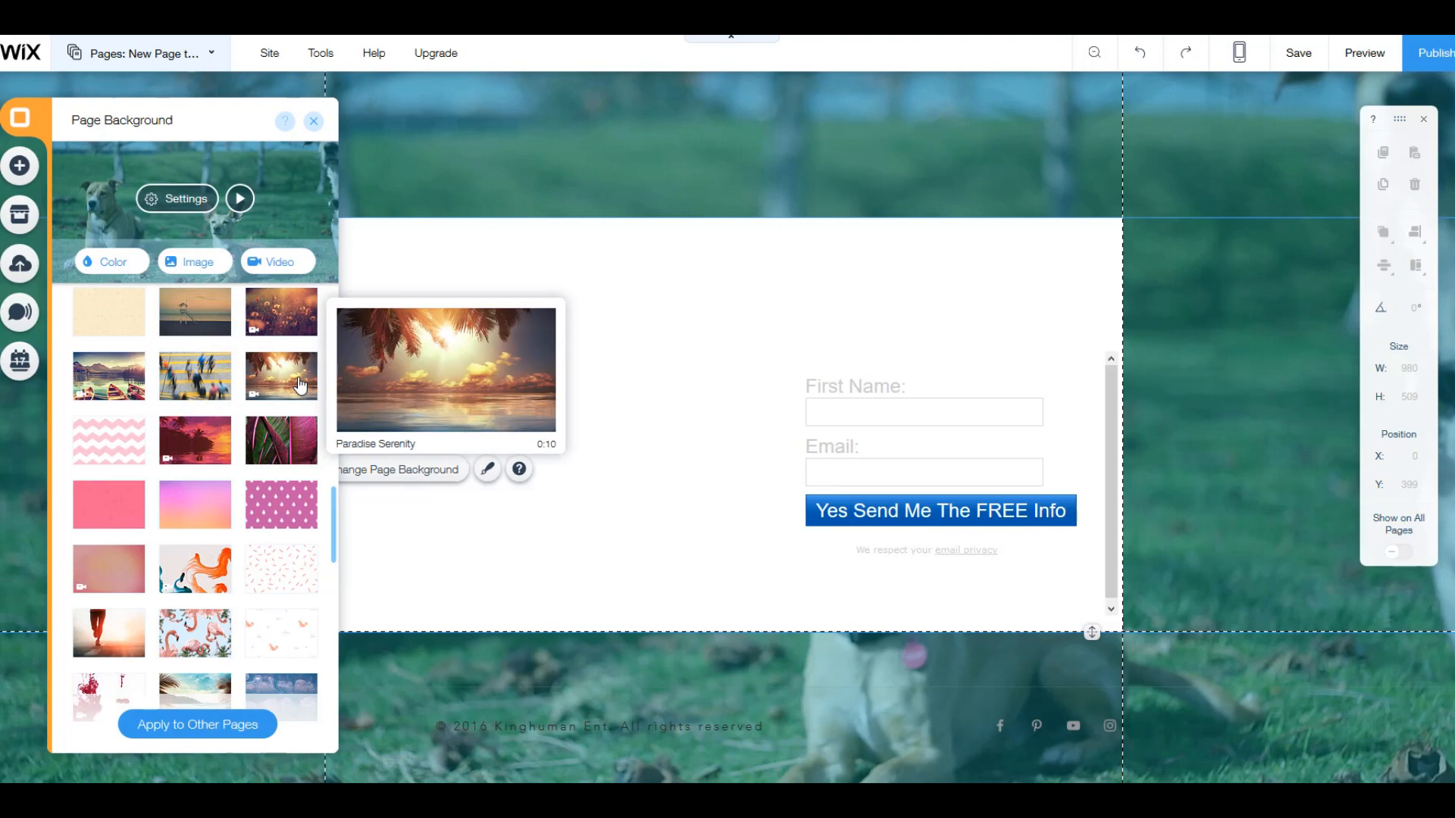
left_click(303, 386)
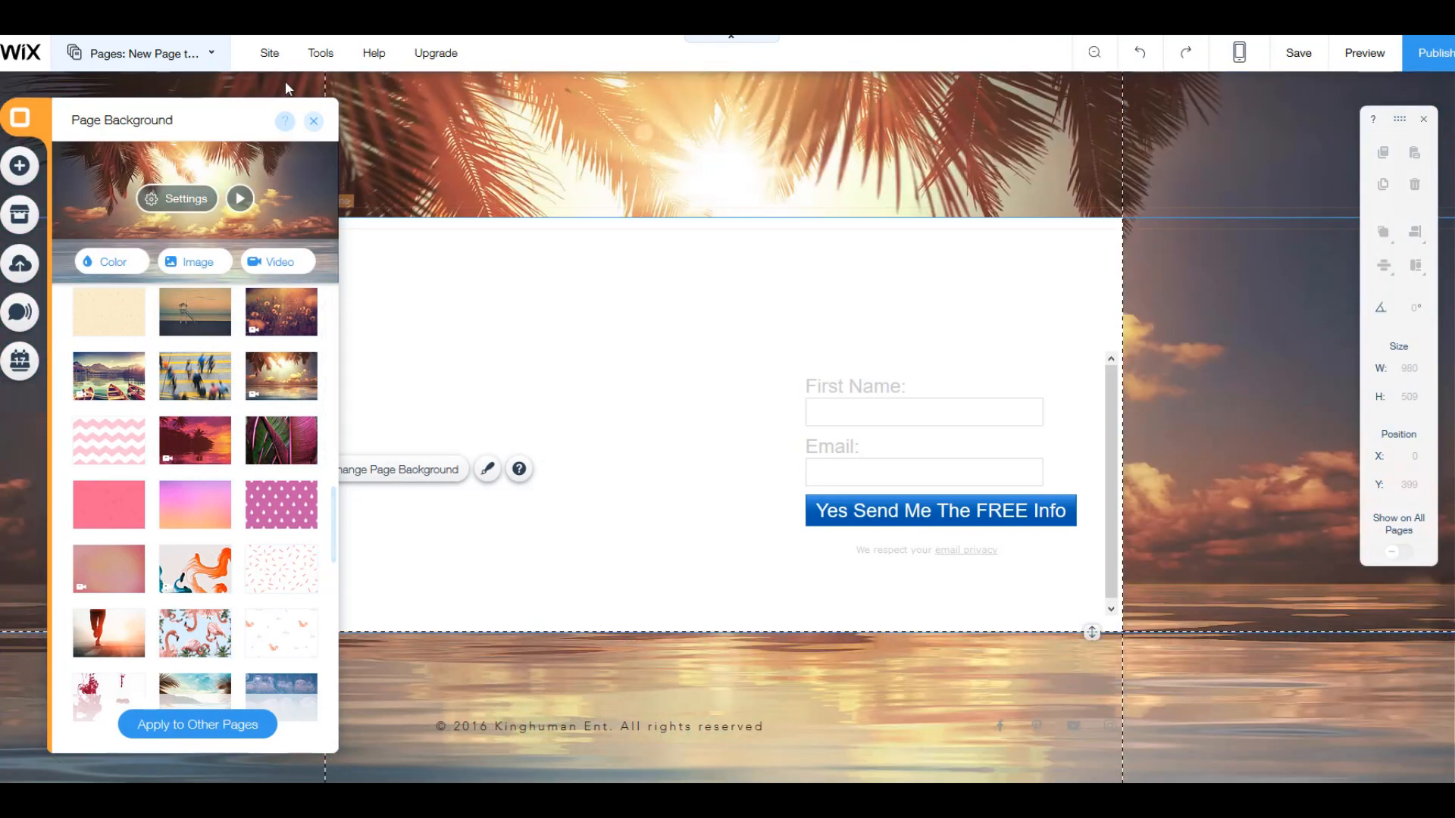
left_click(313, 122)
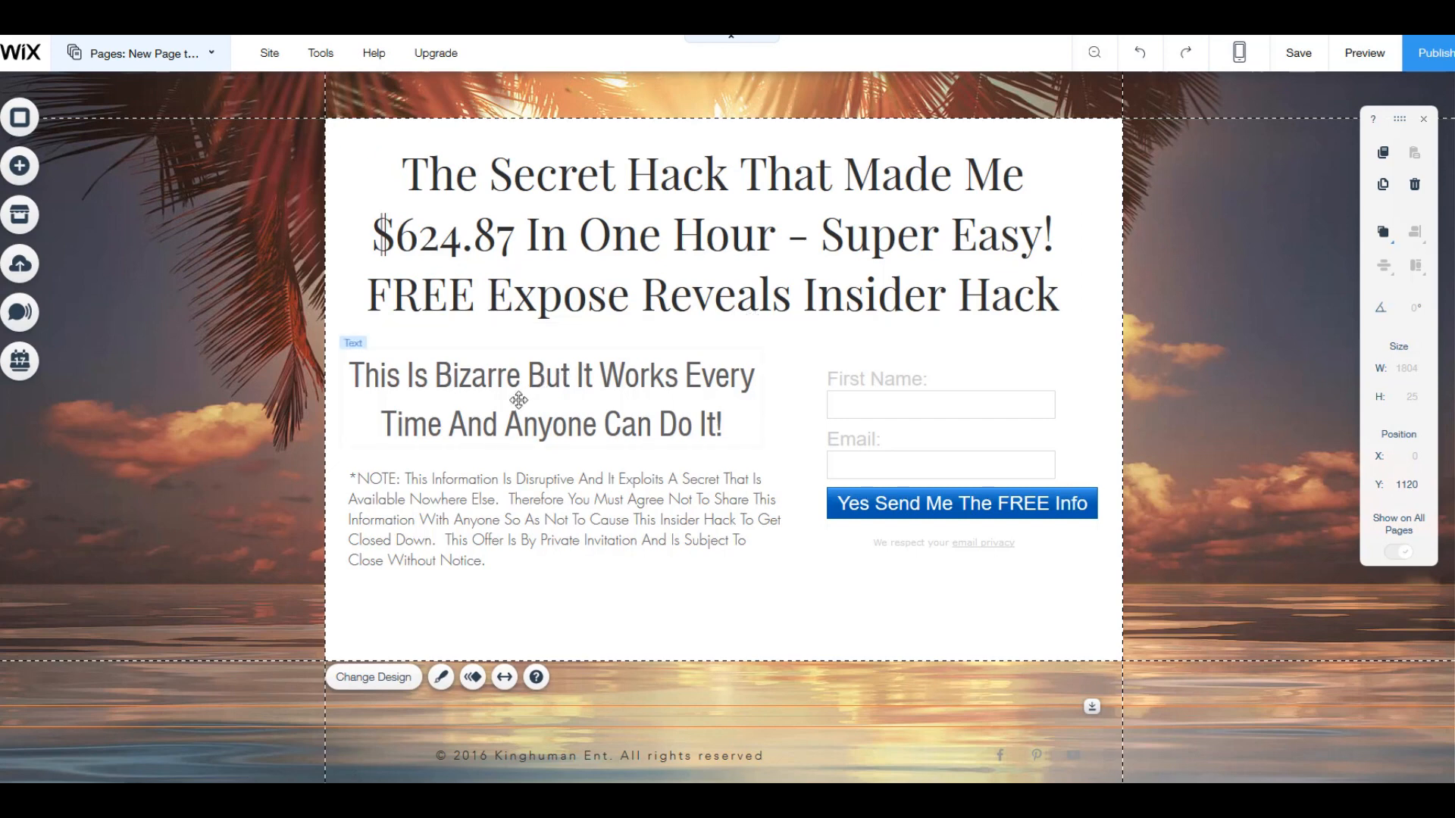
Step: Move the "This Is Bizarre But It Works Every Time" subheading slightly right and up to about X 34, Y 672, and deselect it
left_click(550, 374)
left_click_drag(550, 374, 566, 371)
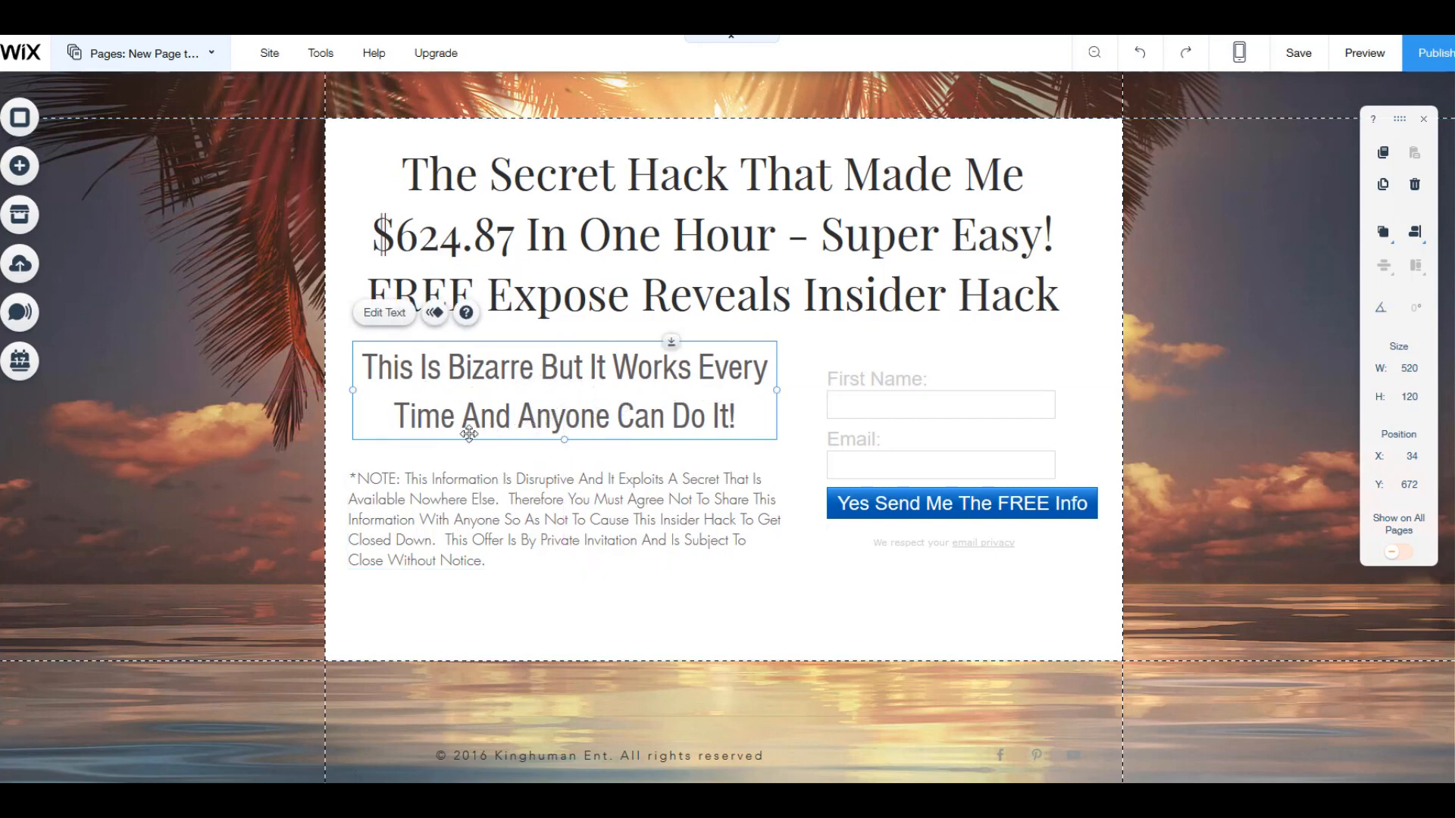
left_click(767, 455)
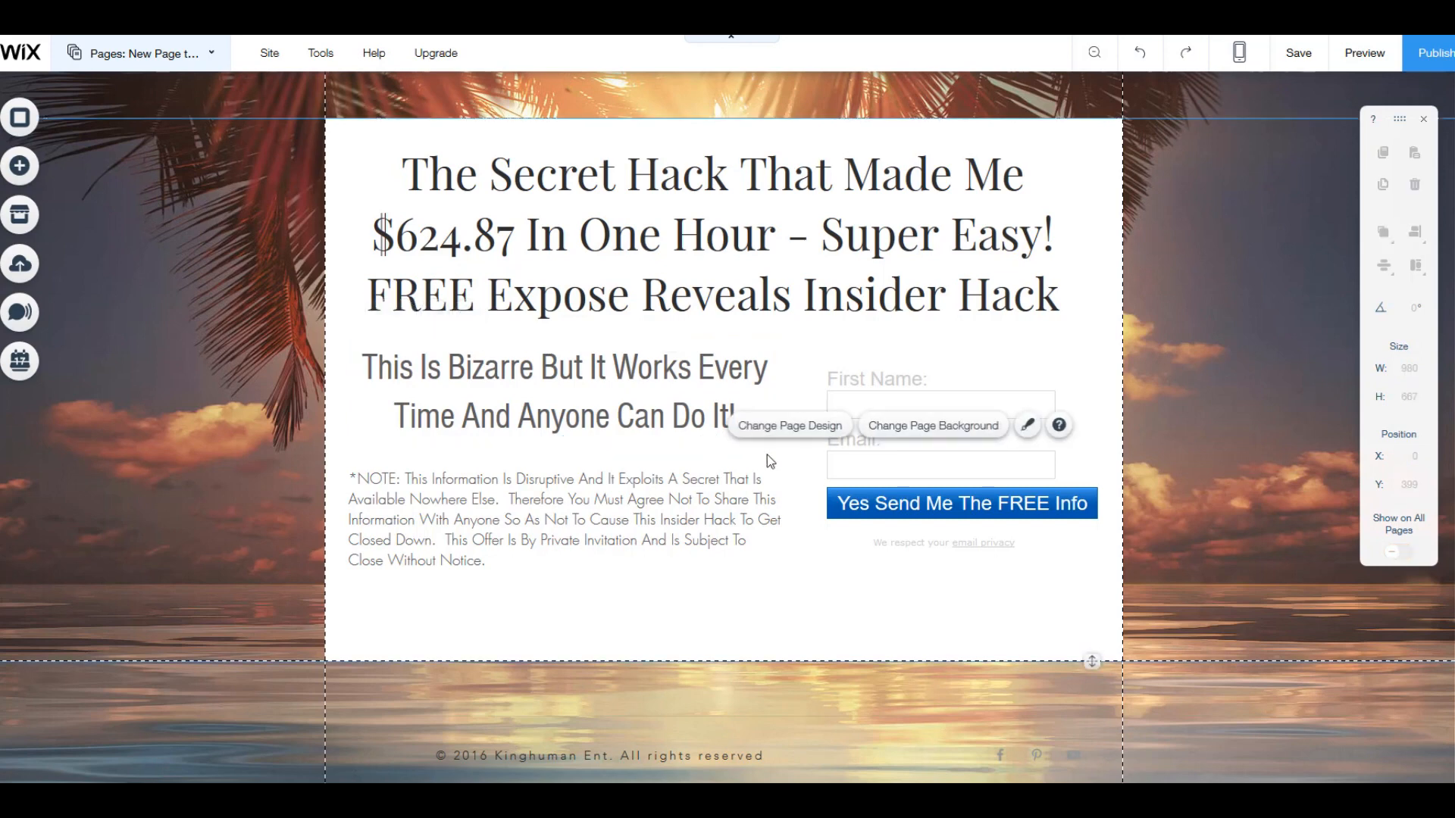
left_click(735, 708)
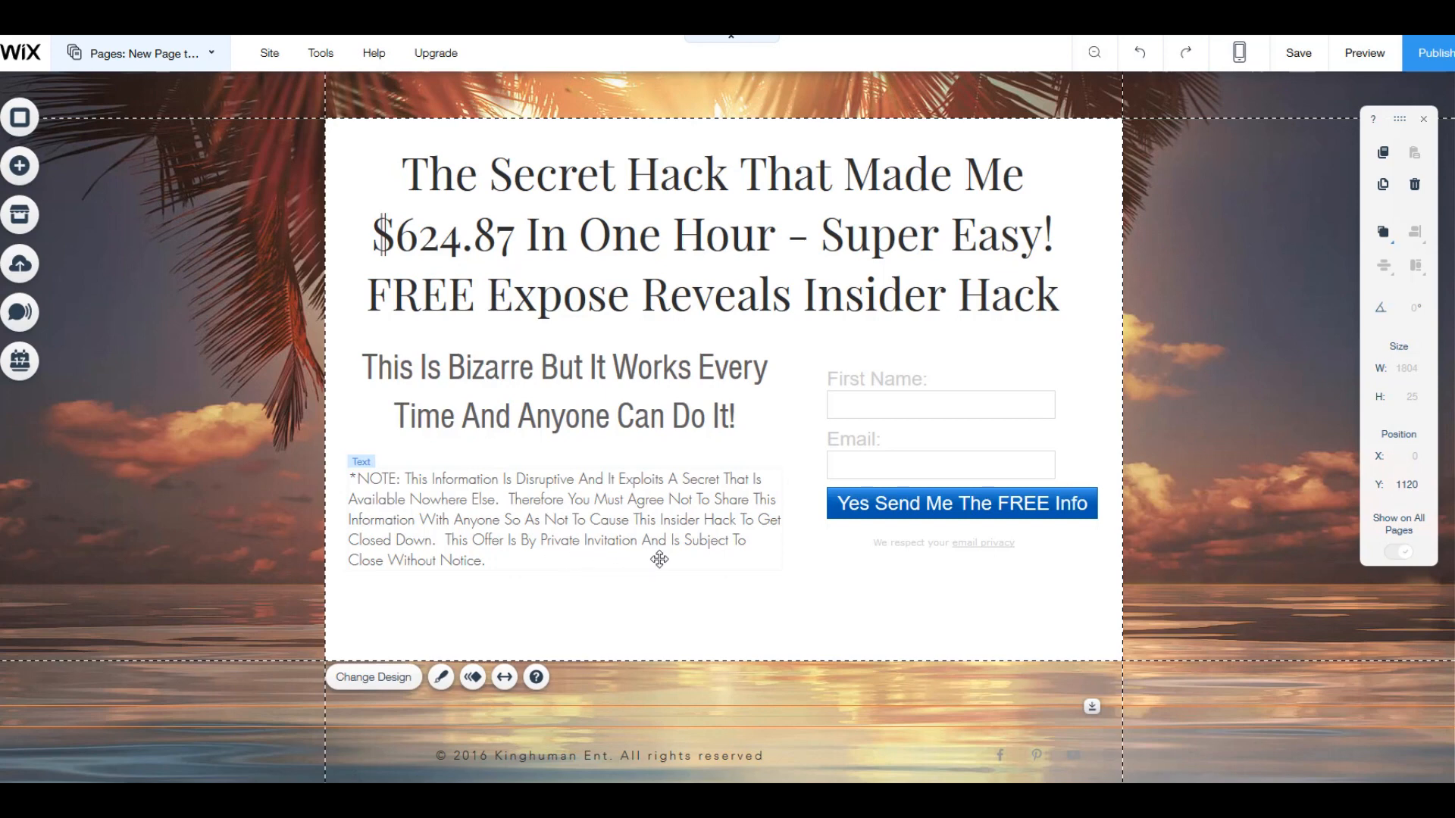
Step: Center-align the whole *NOTE paragraph below the subheading and leave text editing
left_click(496, 554)
double_click(497, 559)
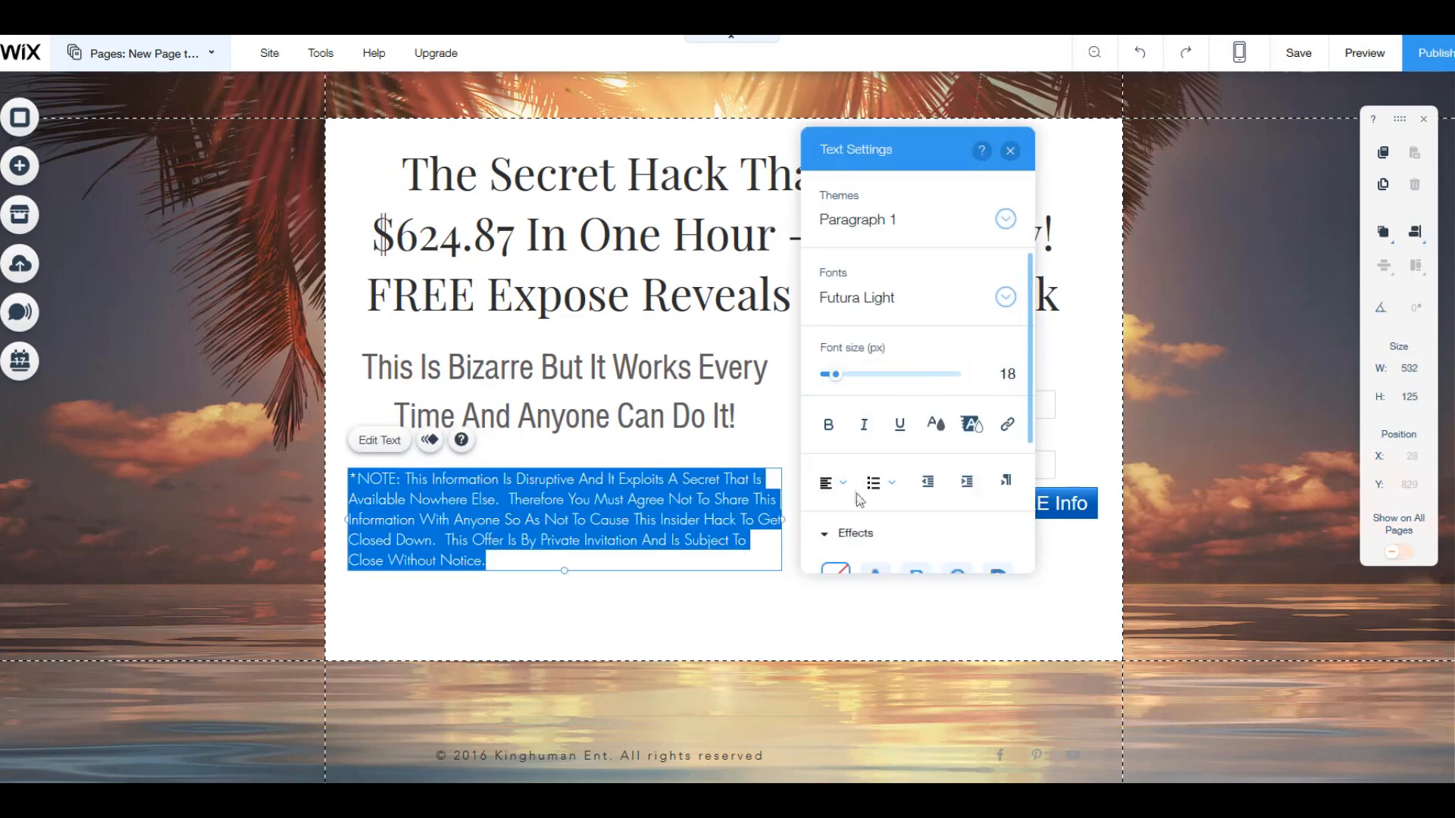
left_click(832, 483)
left_click(841, 509)
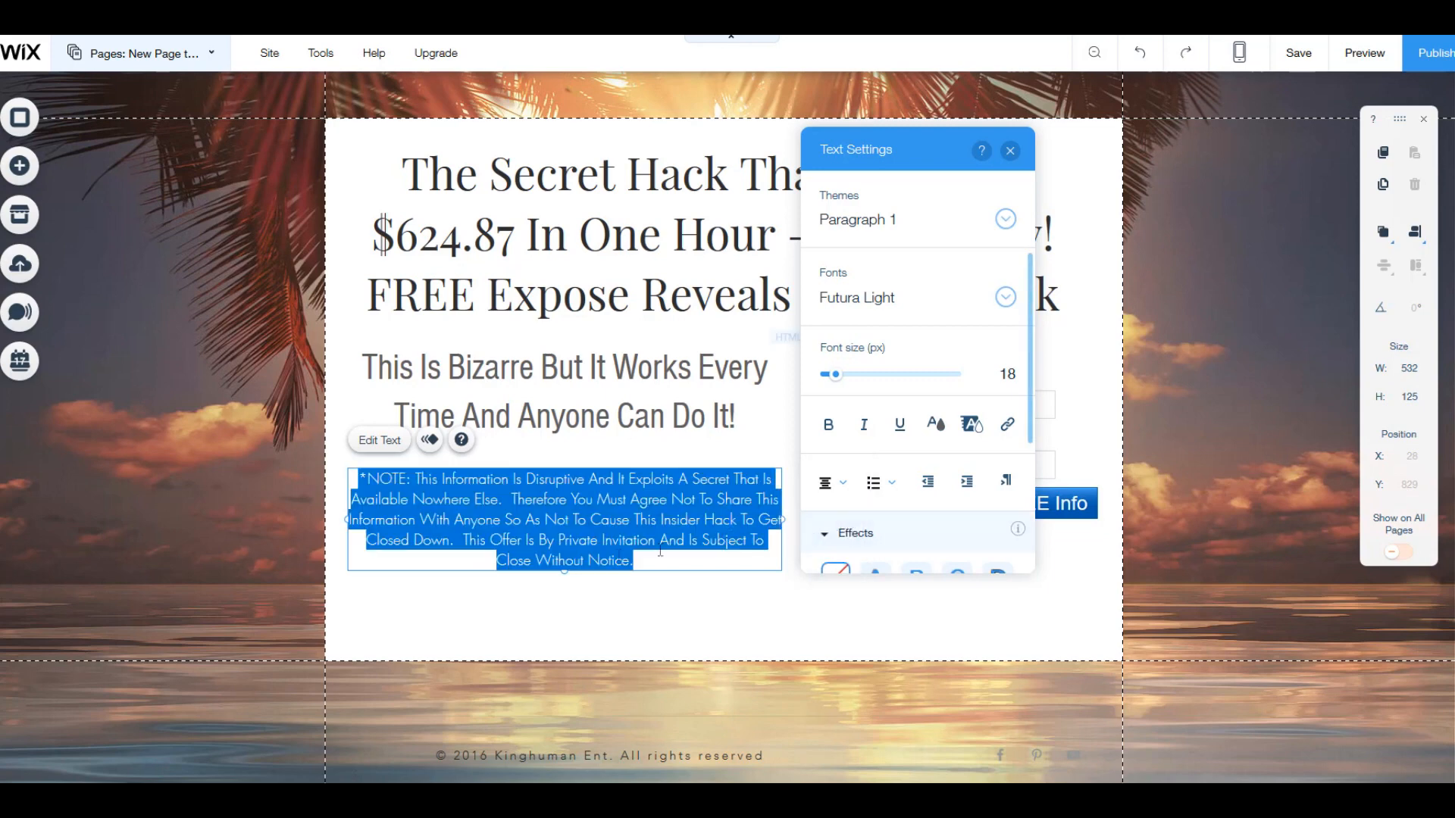
left_click(464, 608)
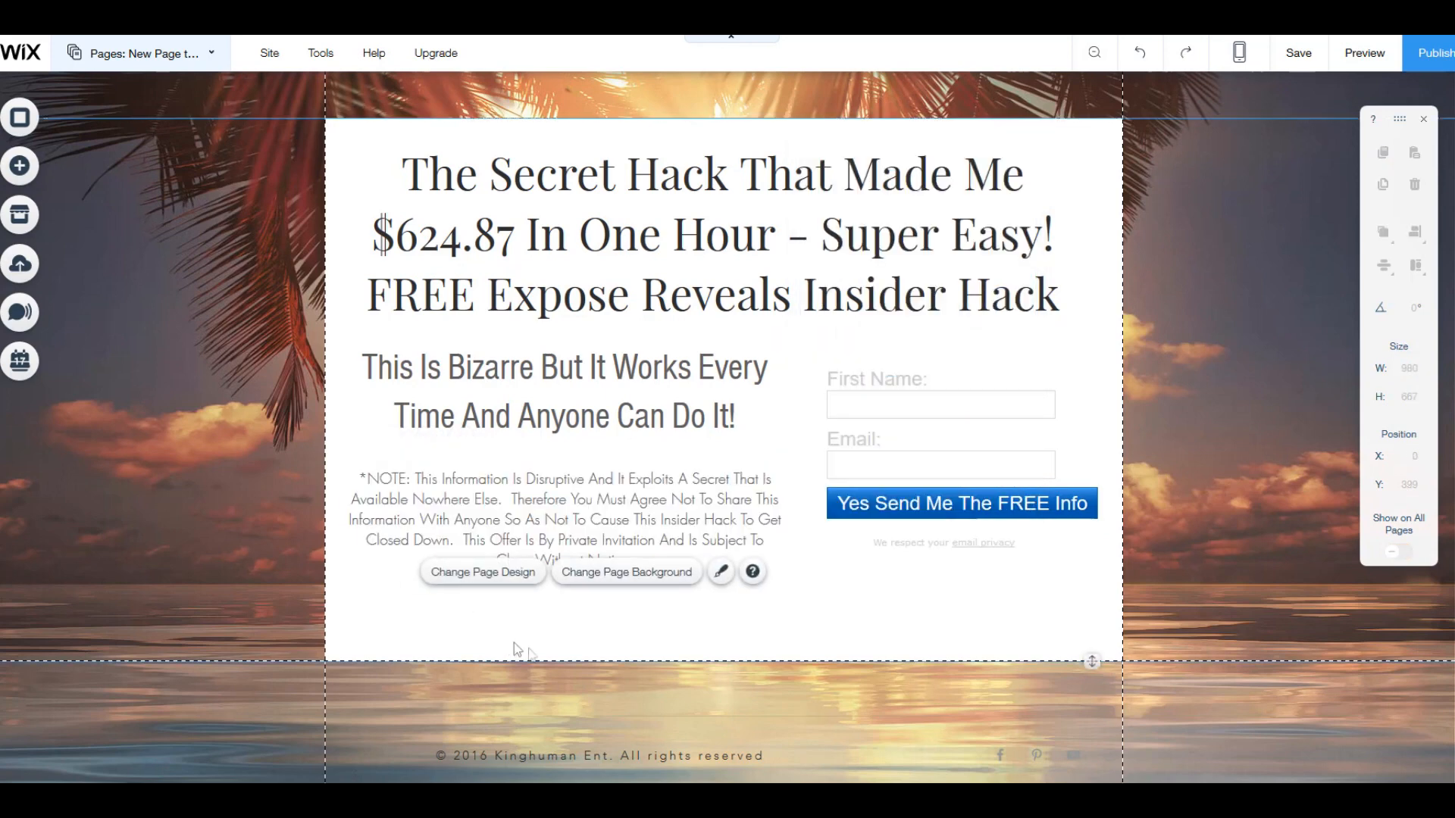
left_click(573, 685)
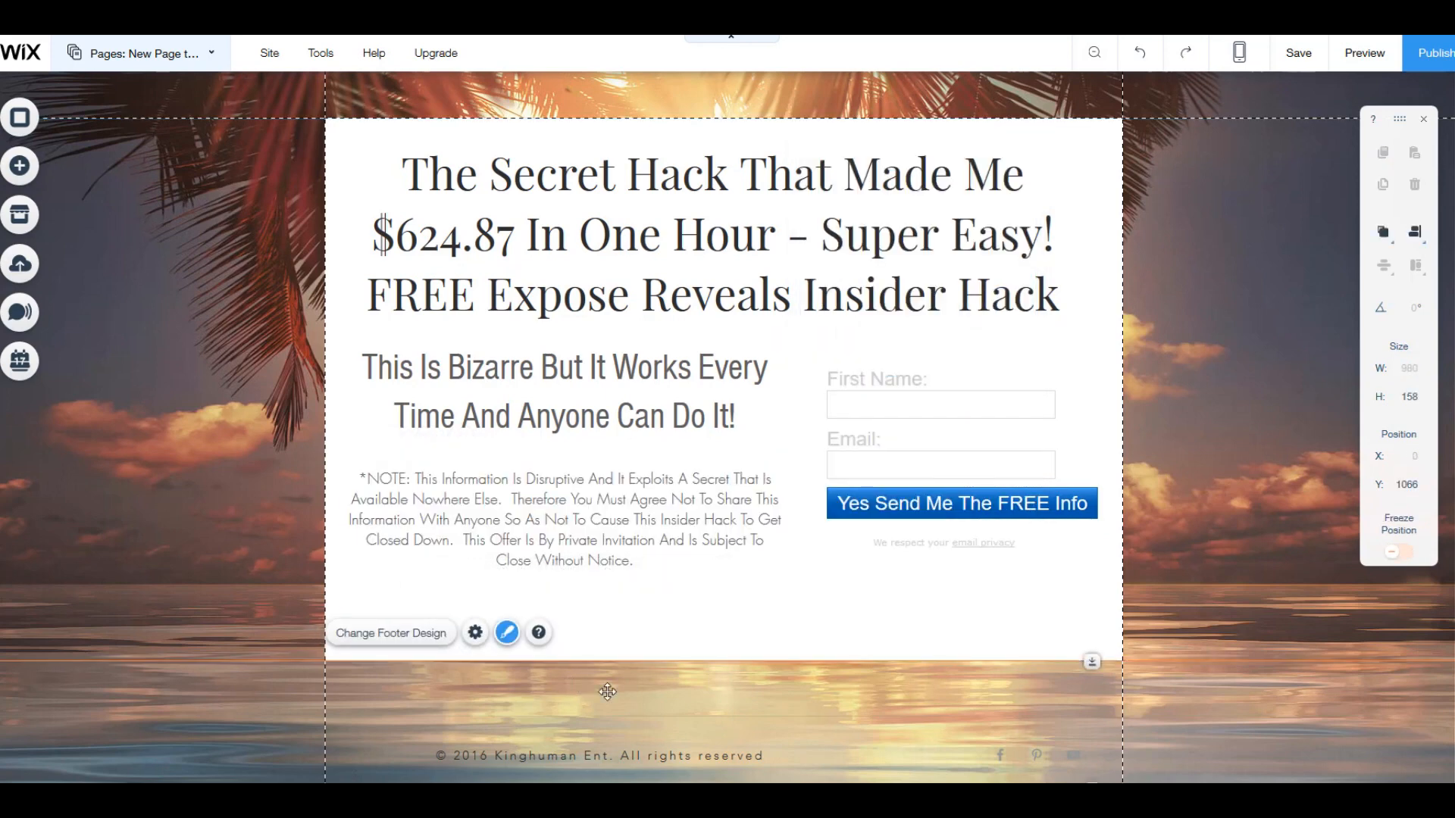
left_click(602, 710)
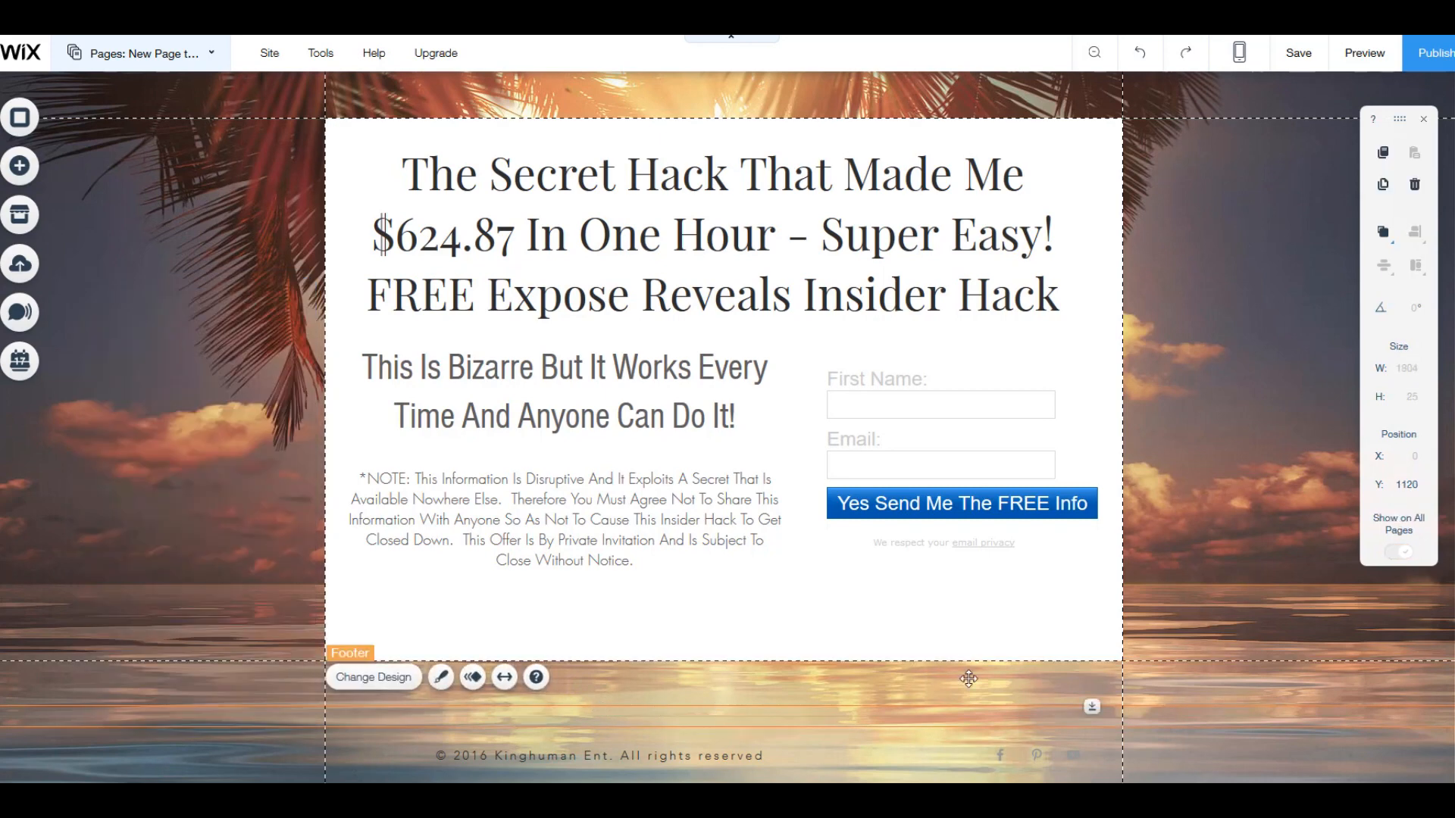
Step: Save the site without publishing it and preview the finished page
left_click(1300, 60)
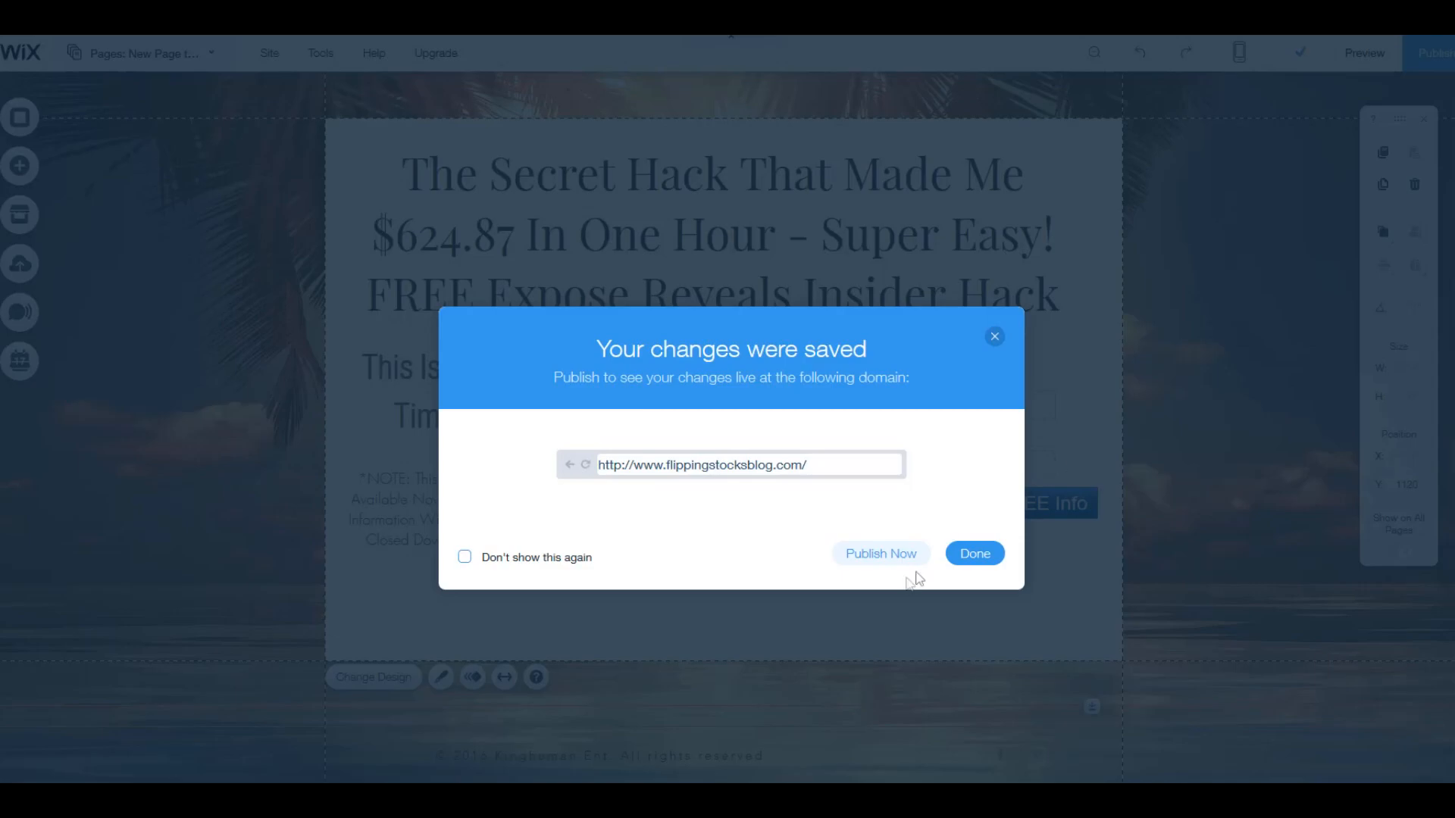
left_click(975, 553)
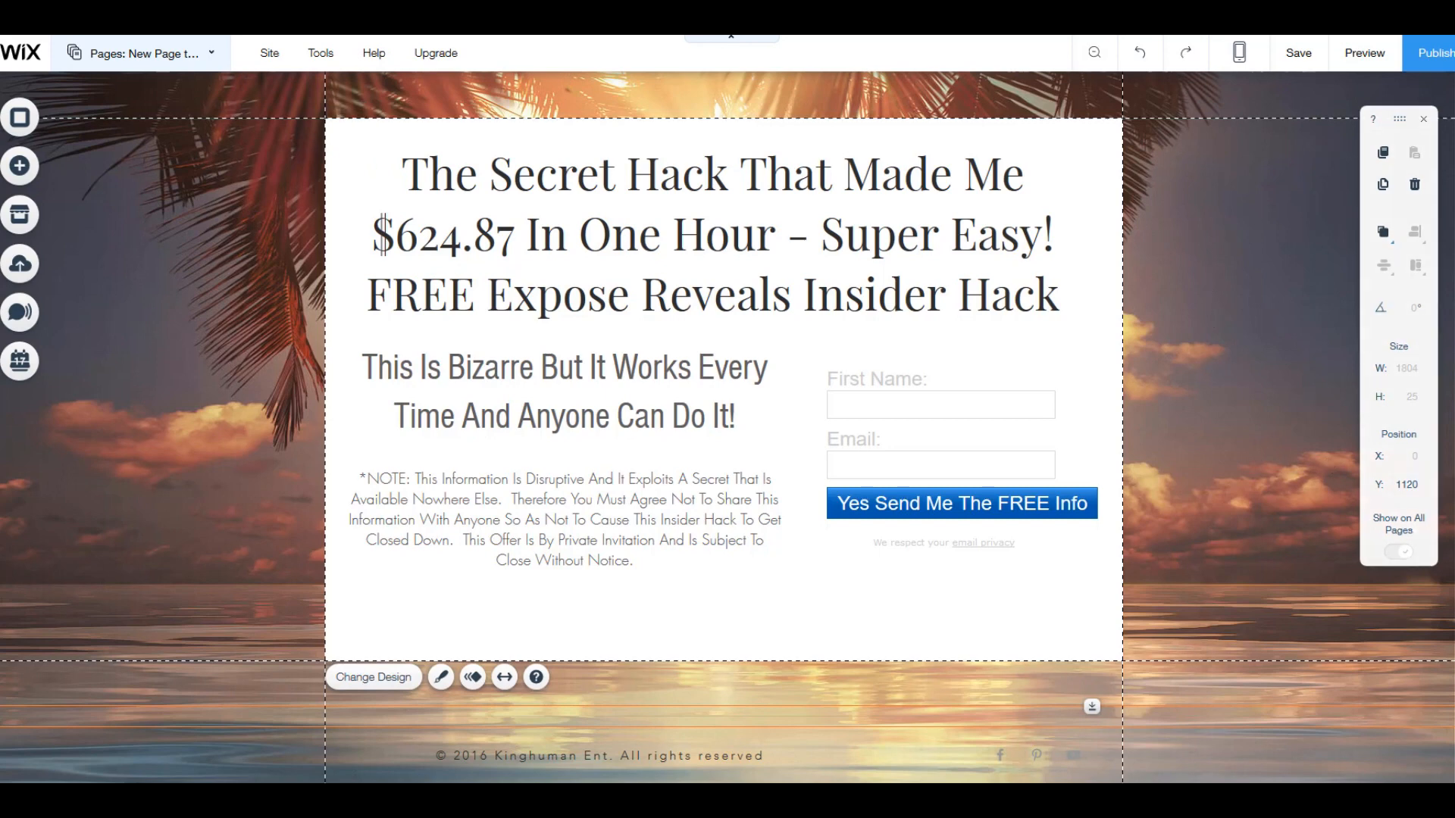
left_click(1364, 53)
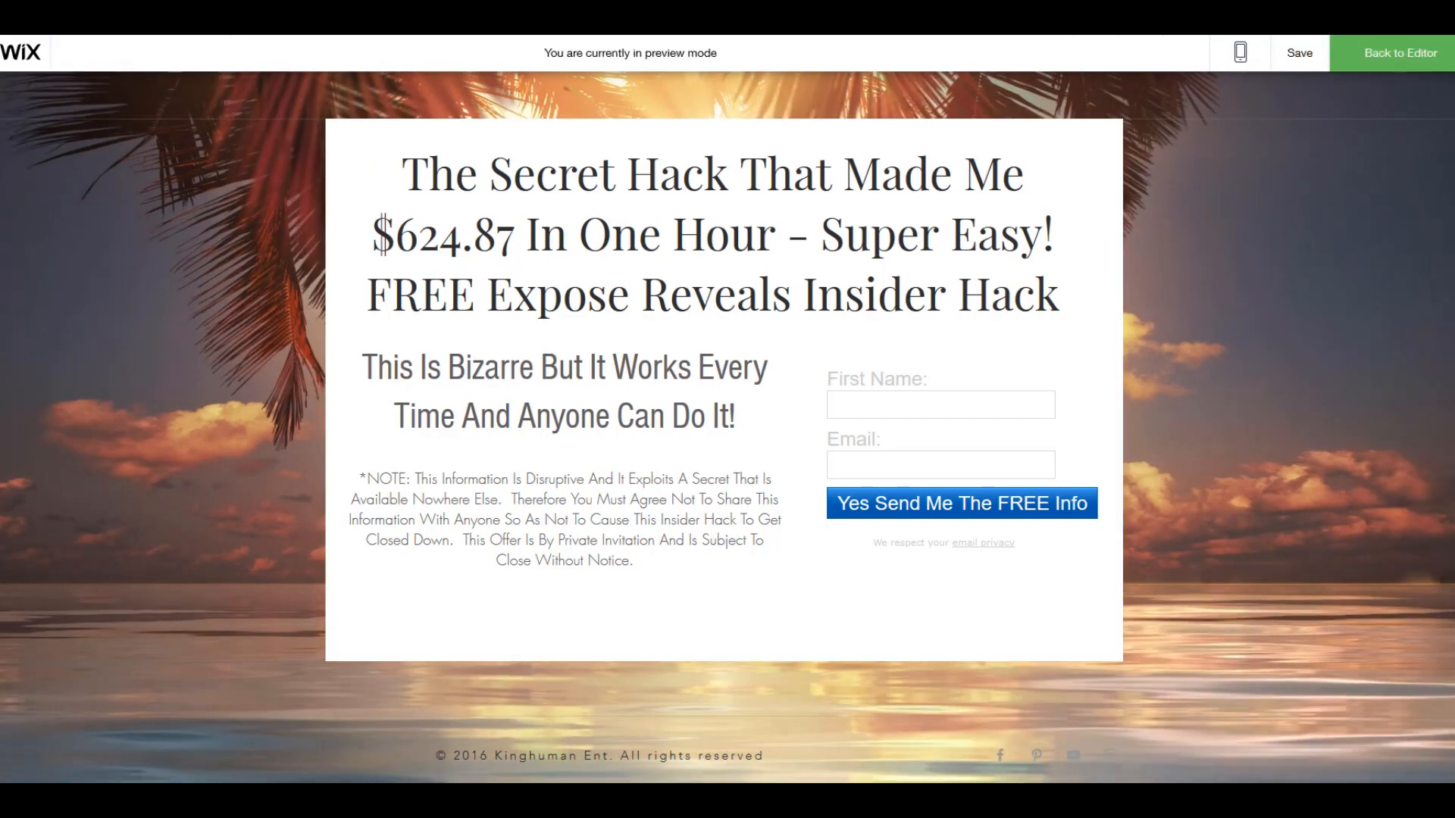